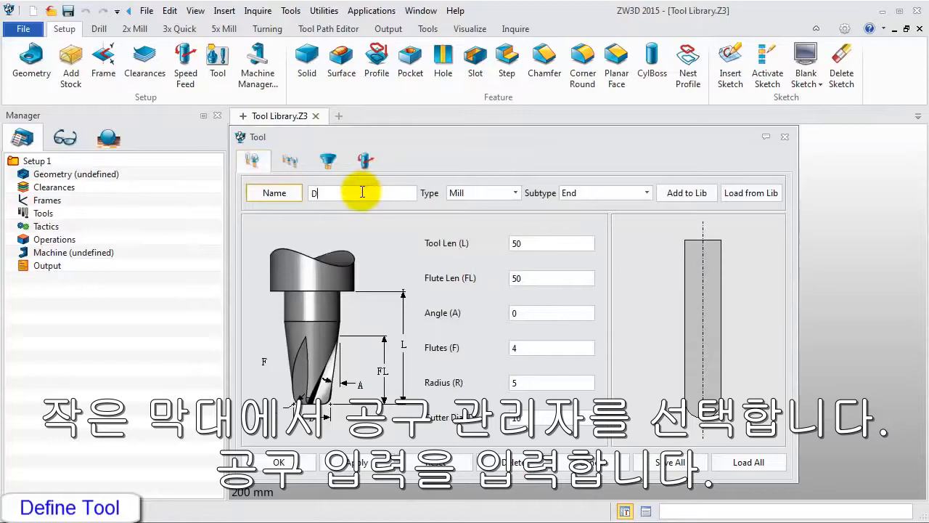
Name the end mill D20R0.8 and set its radius to 0.8 and cutter diameter to 20.
text(0R)
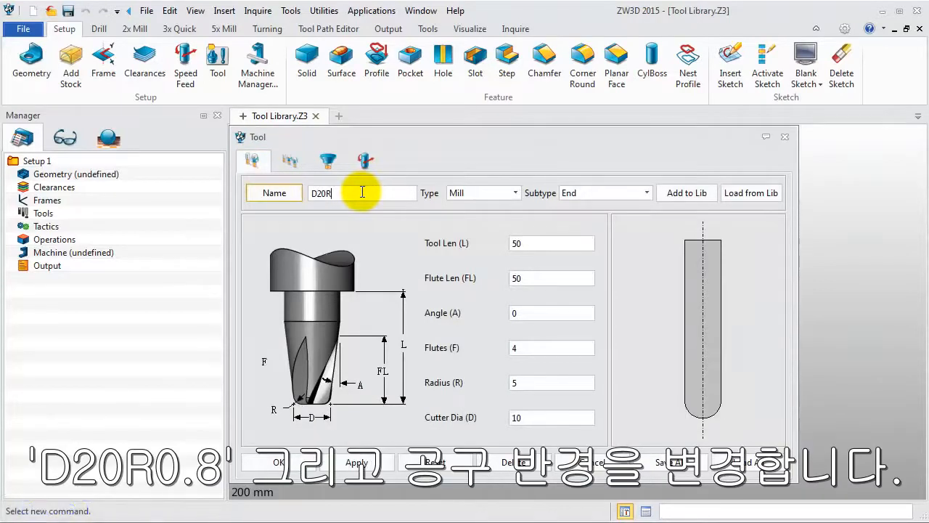
text(0.8)
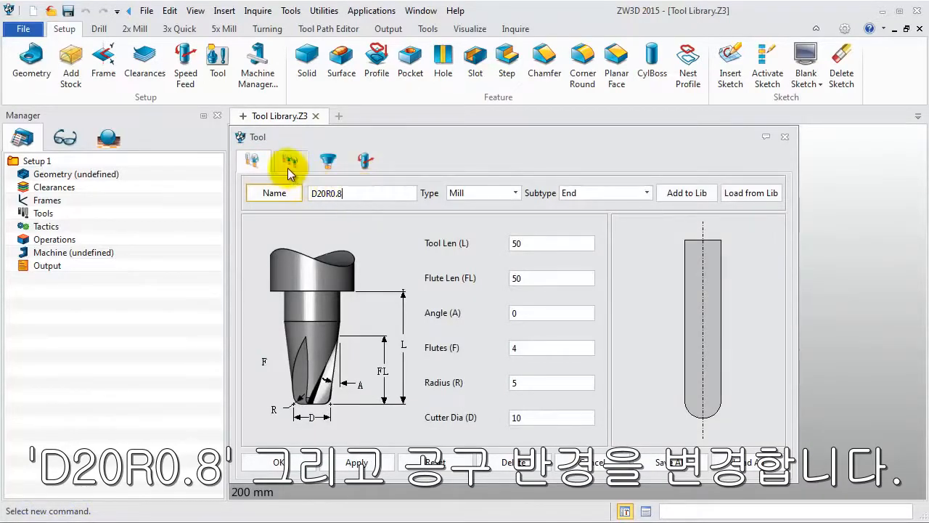
click(545, 385)
text(0.8)
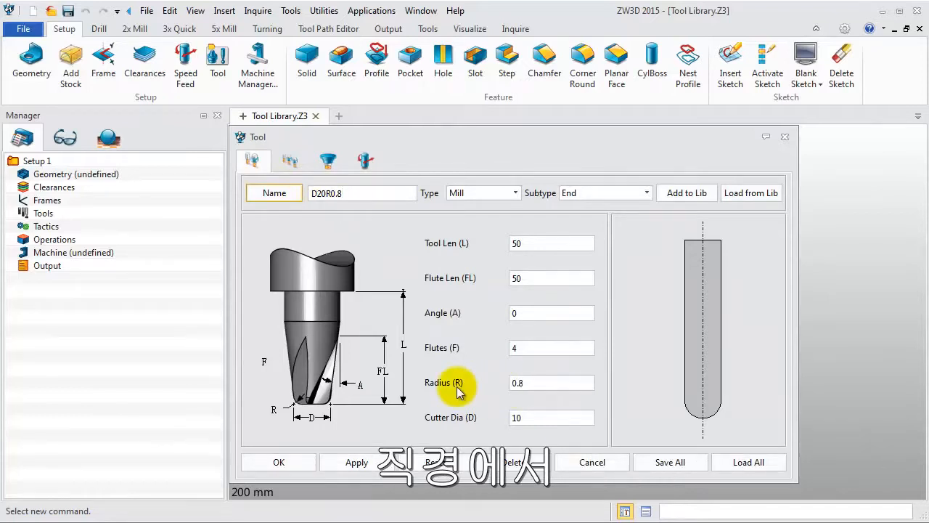
click(517, 418)
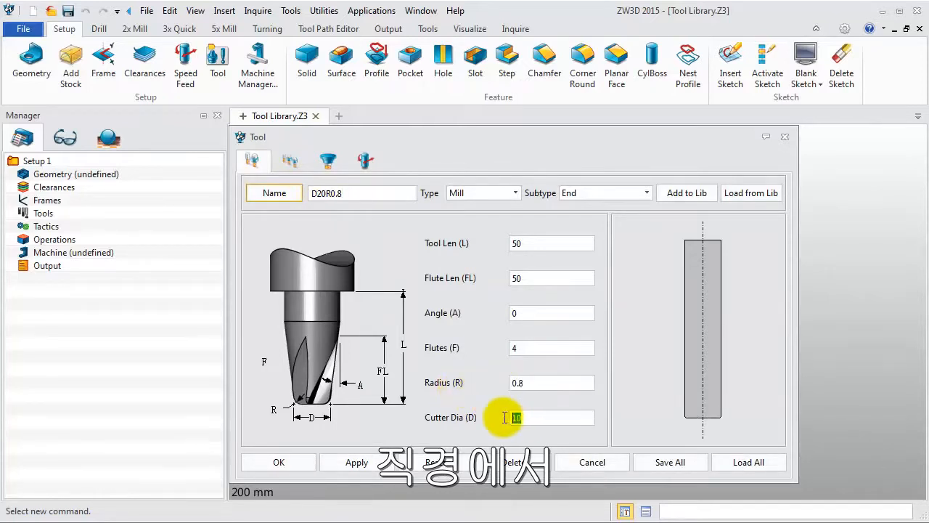
text(20)
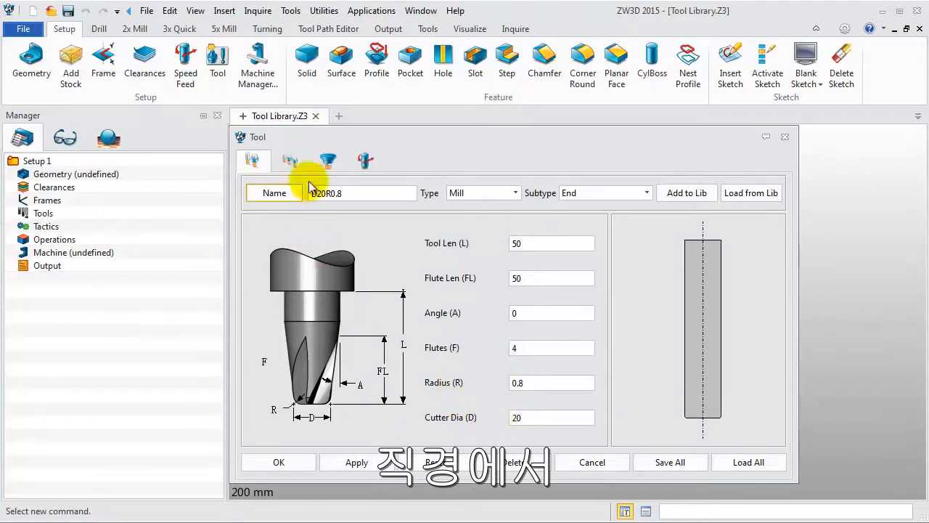
Set the D20R0.8 tool's Id number, D register and H register to 1.
click(290, 161)
click(514, 189)
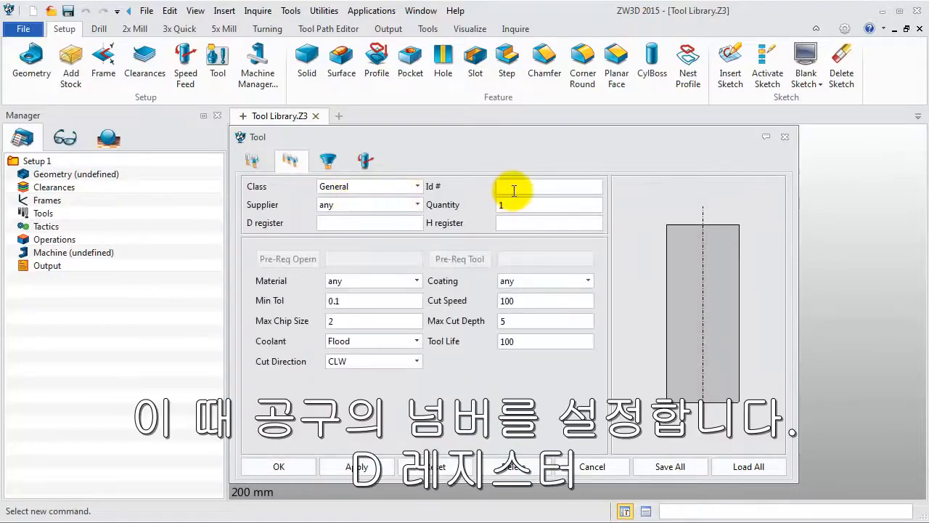
text(1)
click(417, 223)
text(1)
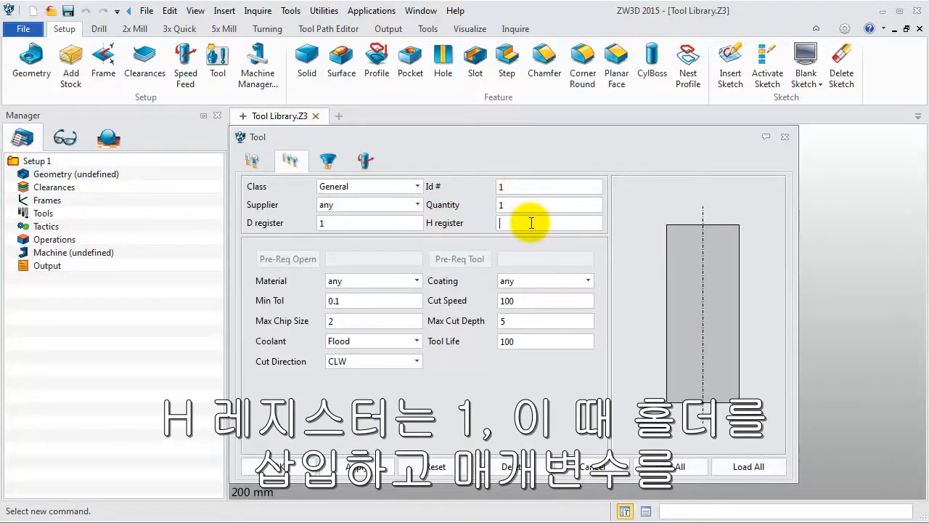
text(1)
Add a holder layer to the tool with top 50, bottom 50 and length 40.
click(328, 159)
click(505, 399)
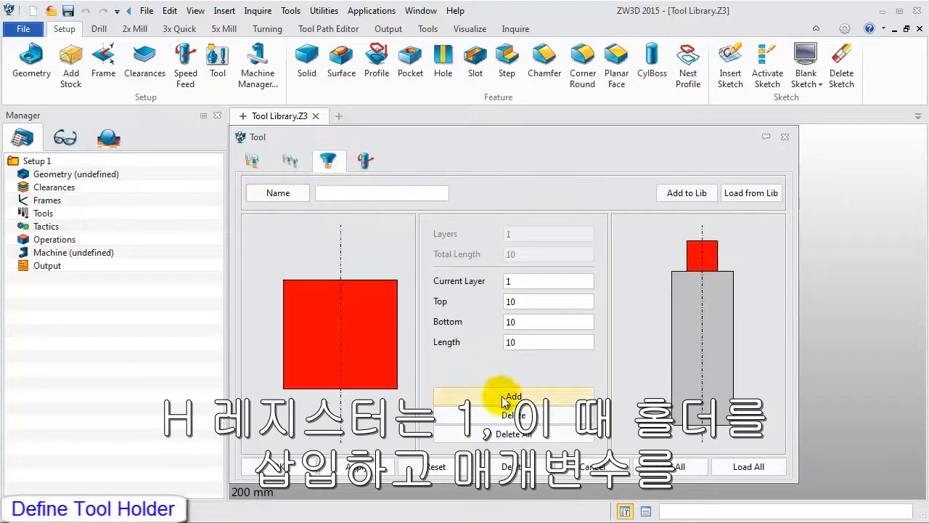
mouse_move(529, 302)
mouse_down()
mouse_move(499, 301)
mouse_move(490, 343)
mouse_up()
text(5050)
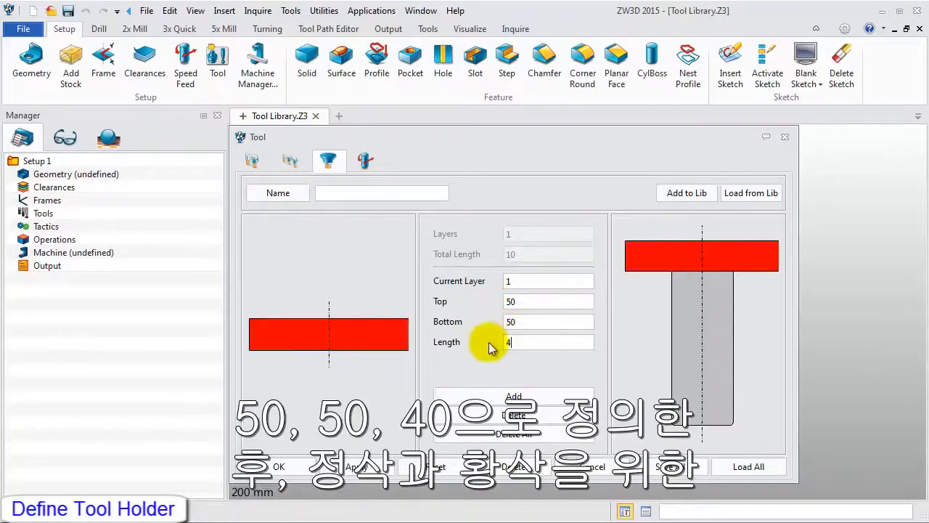
Set the tool's speeds to 2800 RPM rough and 2500 RPM finish, and its feed rates to 3000 MMPM rough and 2000 MMPM finish.
click(365, 161)
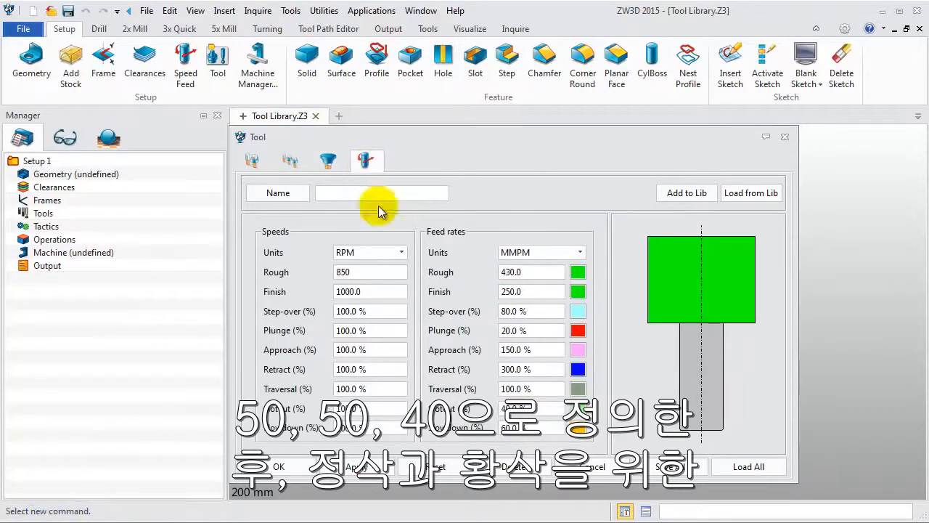
click(374, 272)
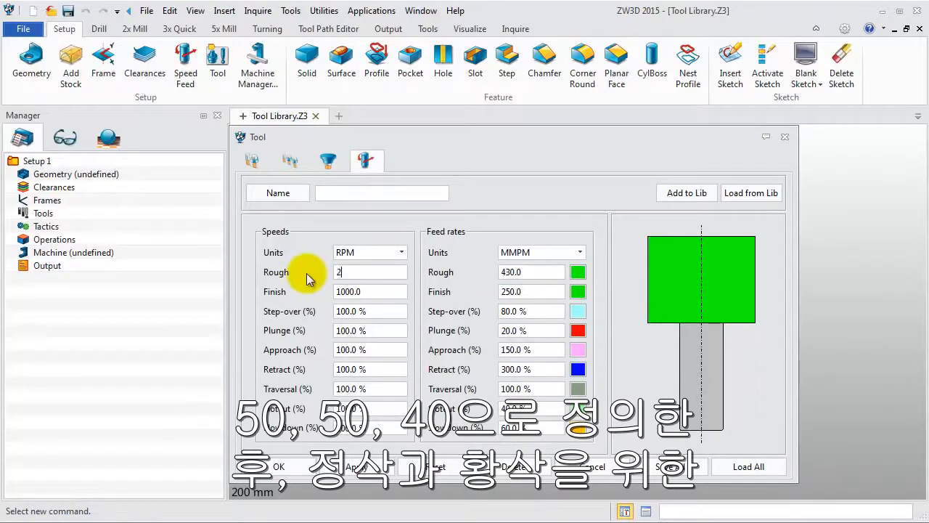
text(2800)
drag(384, 291, 338, 291)
text(2)
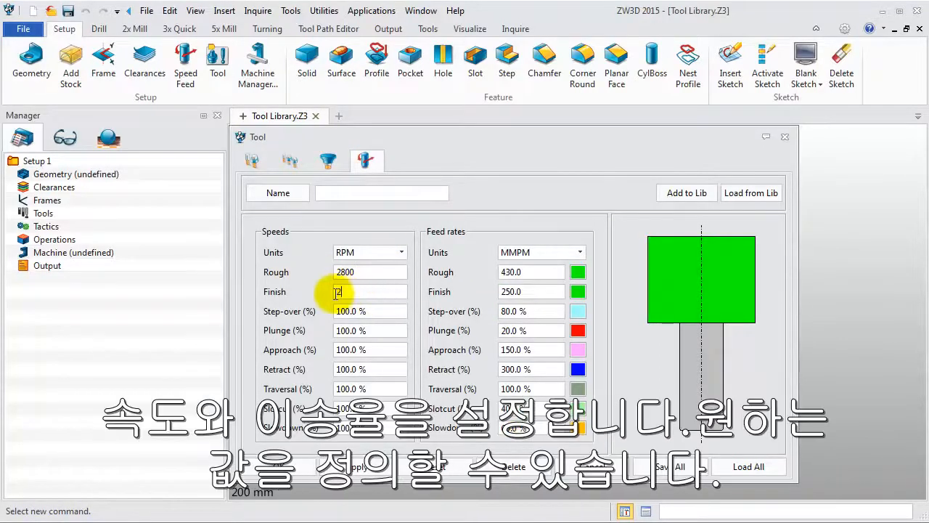
text(500)
drag(535, 271, 489, 272)
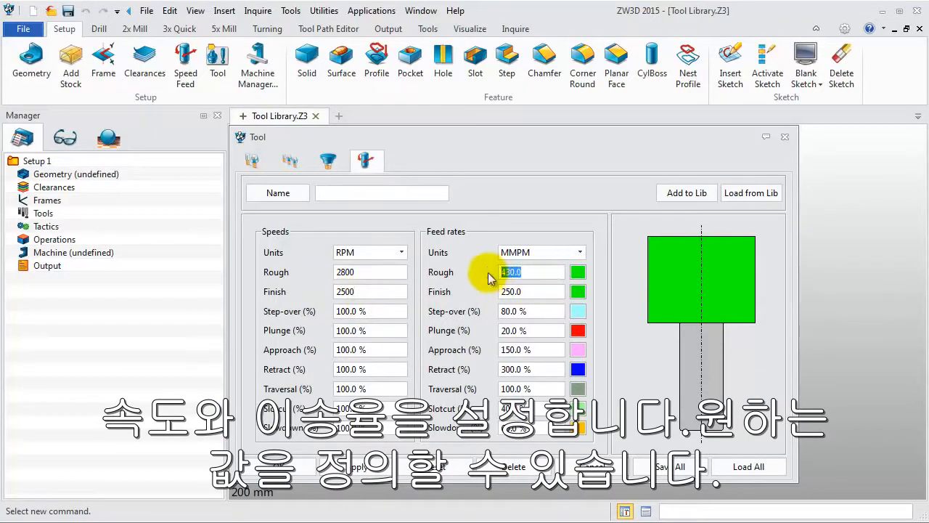
text(3000)
drag(535, 291, 492, 294)
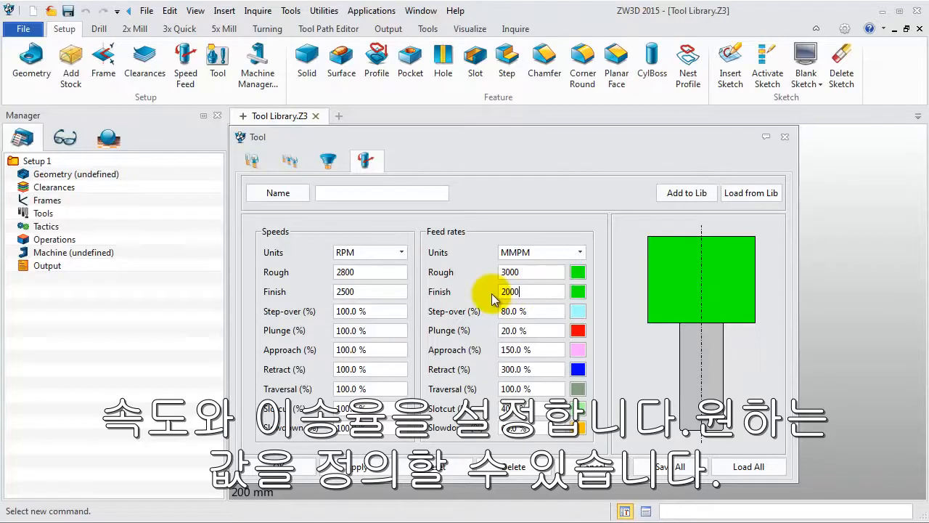
Save all of the tool's data to the Tool Library in Tool Library.Z3 on the Desktop, and accept the tool definition.
click(660, 465)
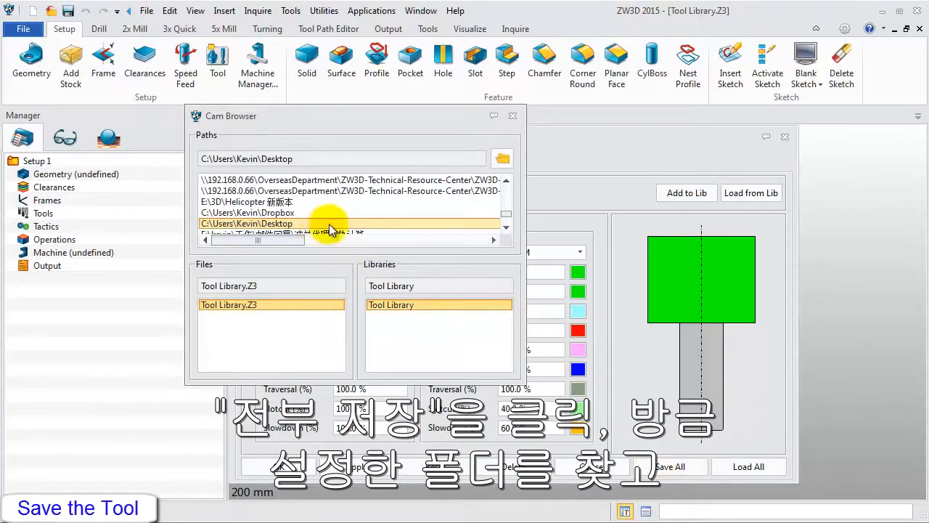
click(502, 158)
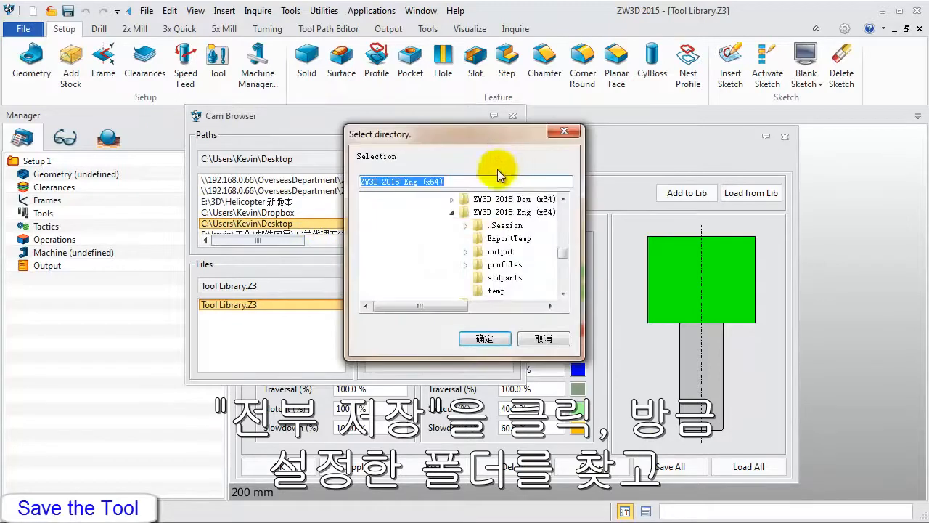
drag(563, 254, 564, 208)
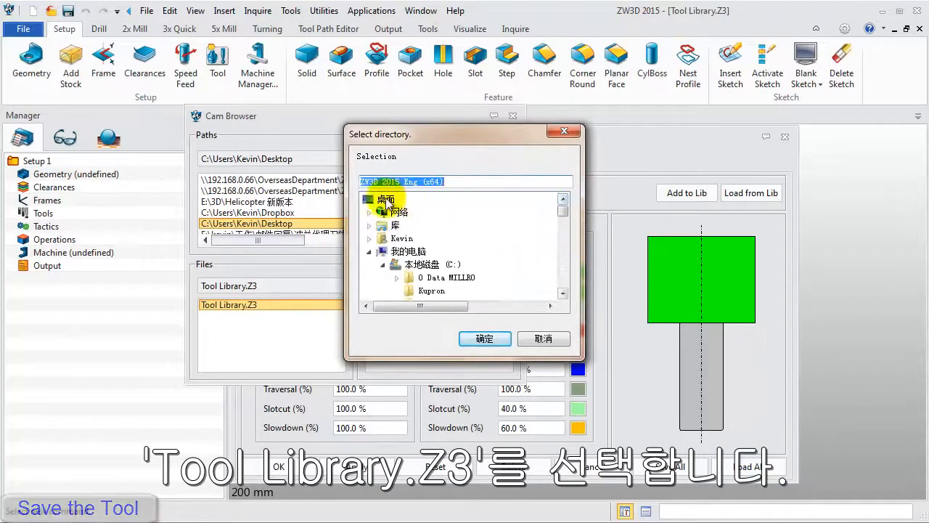
click(386, 200)
click(484, 338)
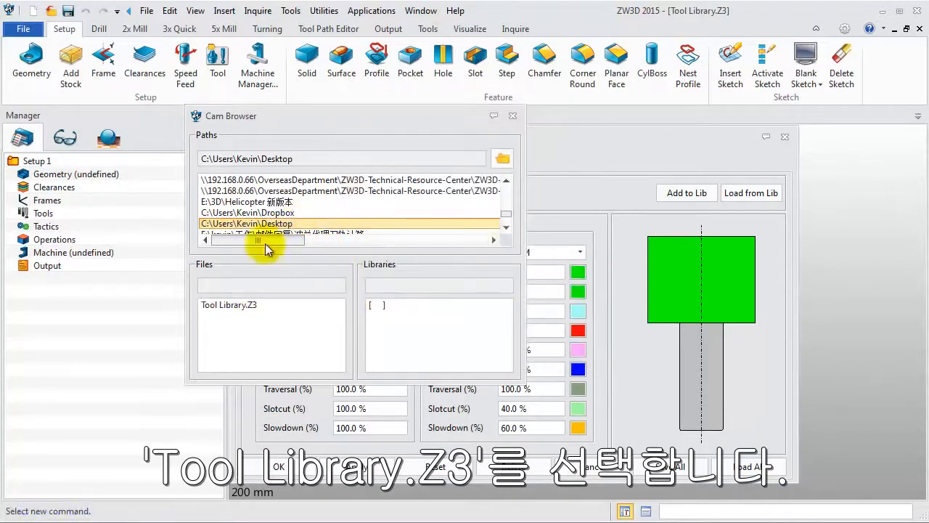
click(225, 305)
click(392, 305)
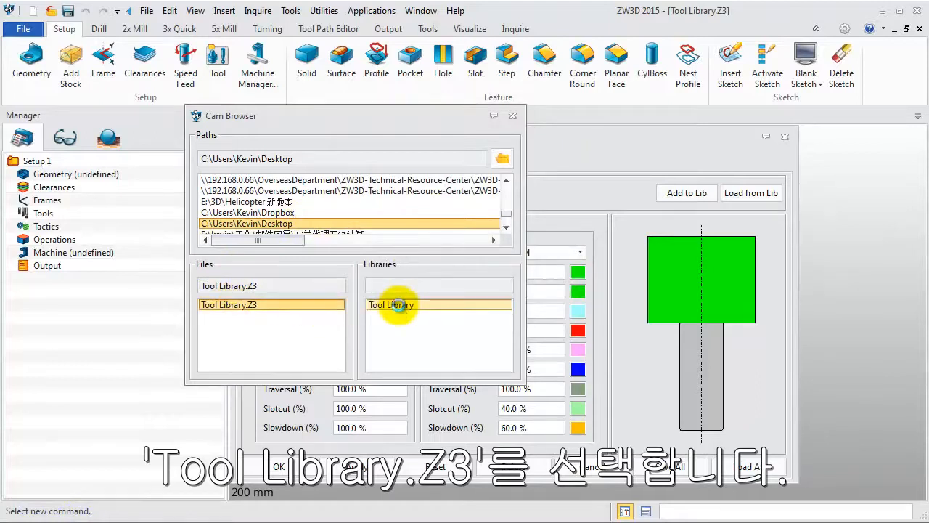
double_click(392, 305)
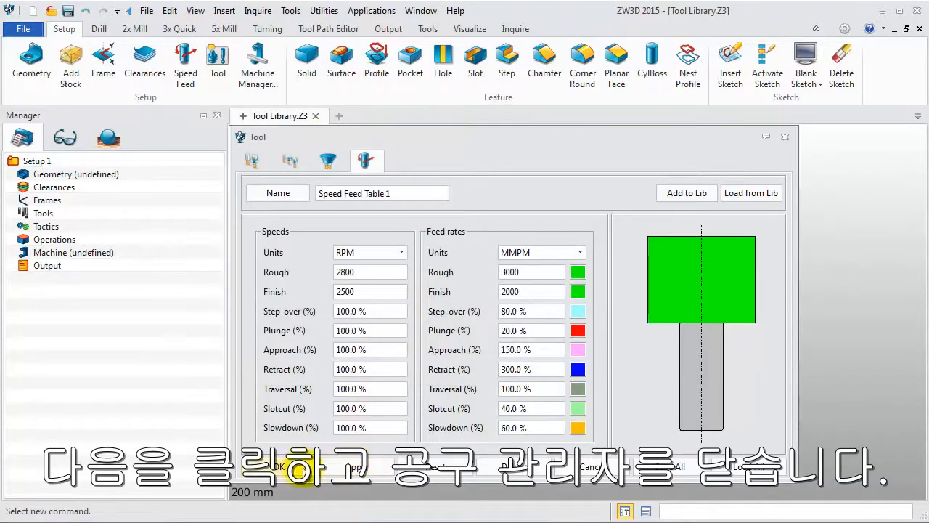
click(294, 468)
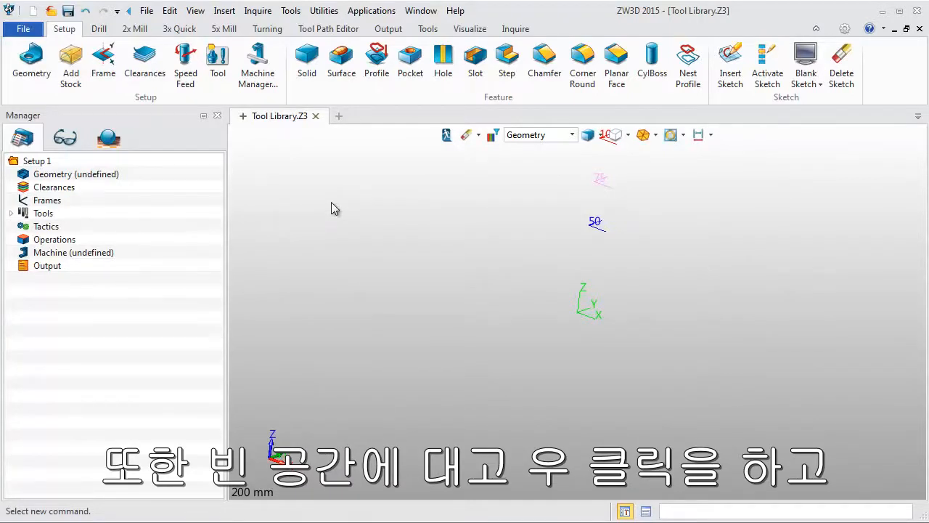
Define a new end mill named D6R3 with tool length 40, flute length 20, radius 3 and cutter diameter 6.
right_click(331, 202)
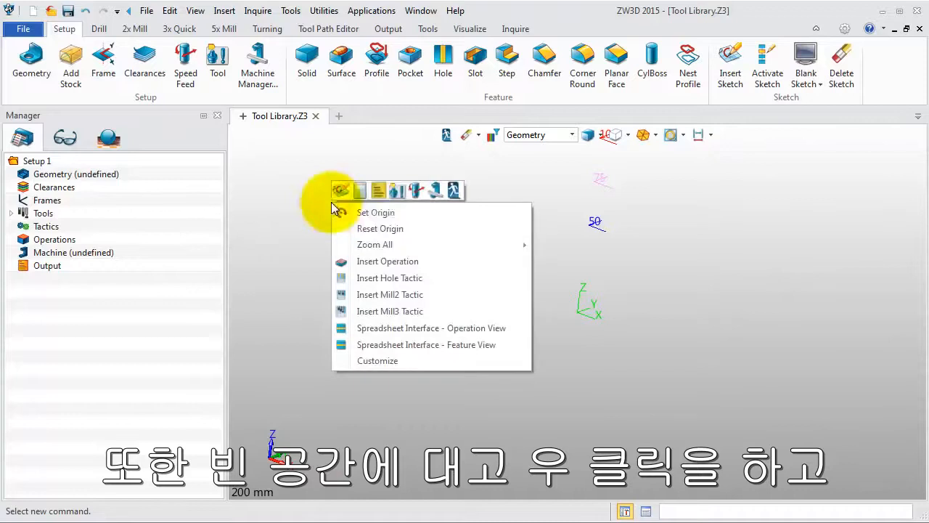
click(397, 190)
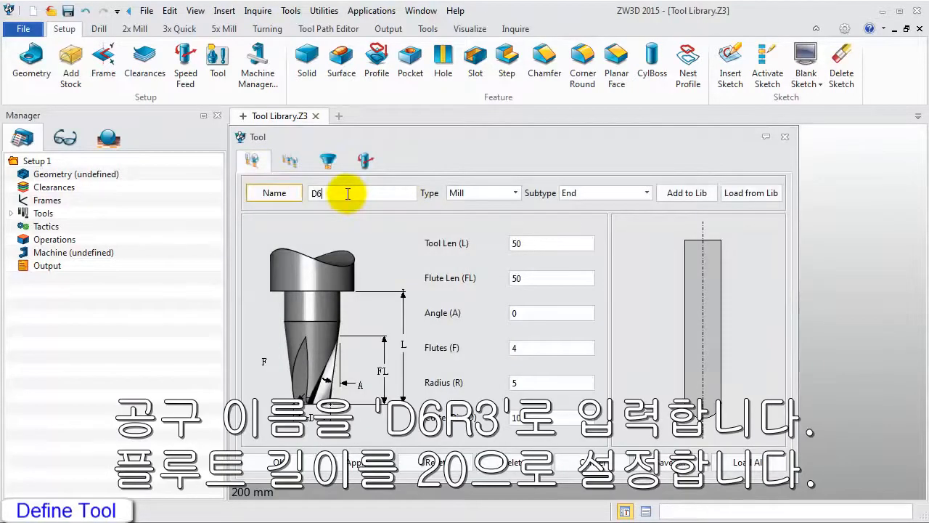
text(D6R3)
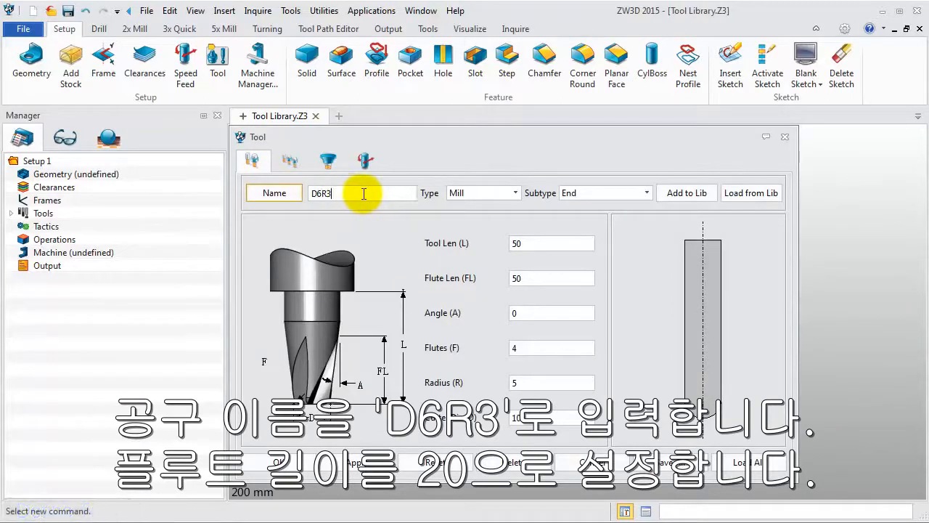
click(566, 279)
text(20)
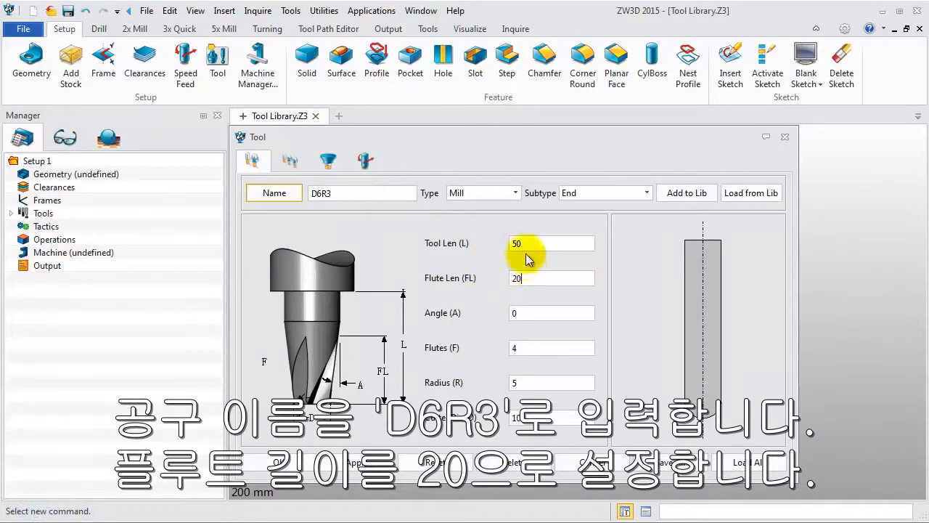
click(524, 245)
text(40)
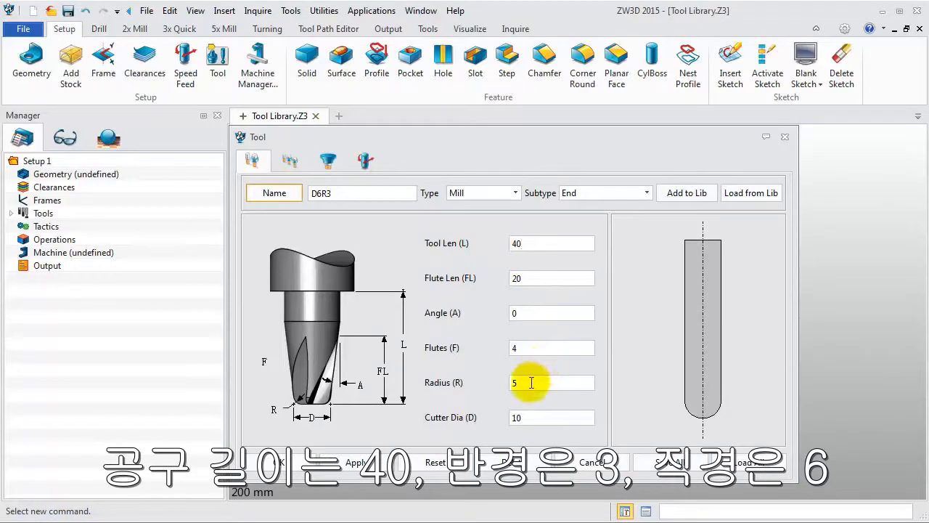
click(529, 380)
text(3)
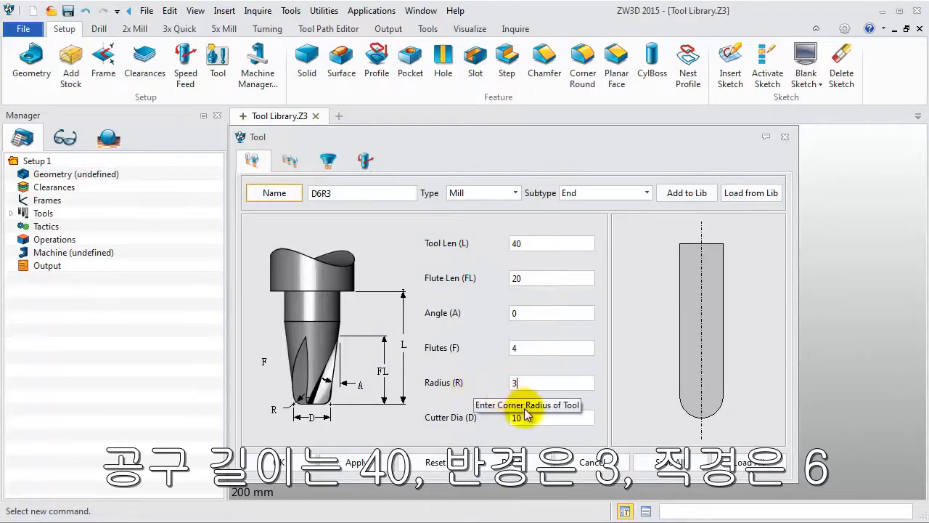
click(535, 416)
text(6)
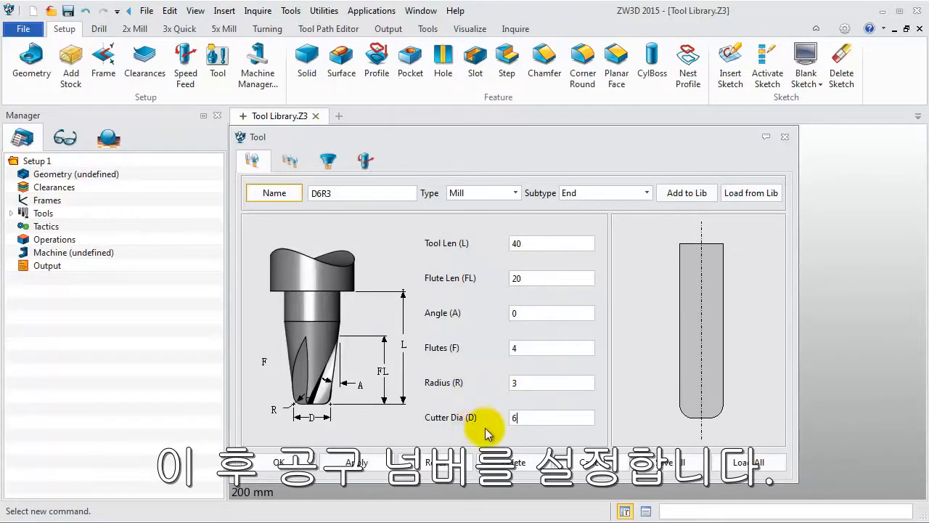
Set the D6R3 tool's Id number, D register and H register to 2.
click(293, 163)
click(506, 186)
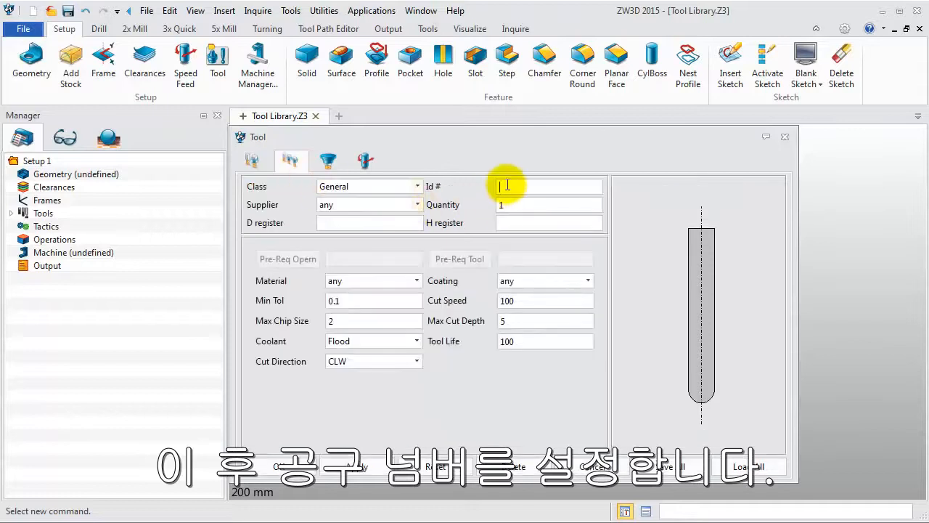
text(2)
click(383, 222)
text(2)
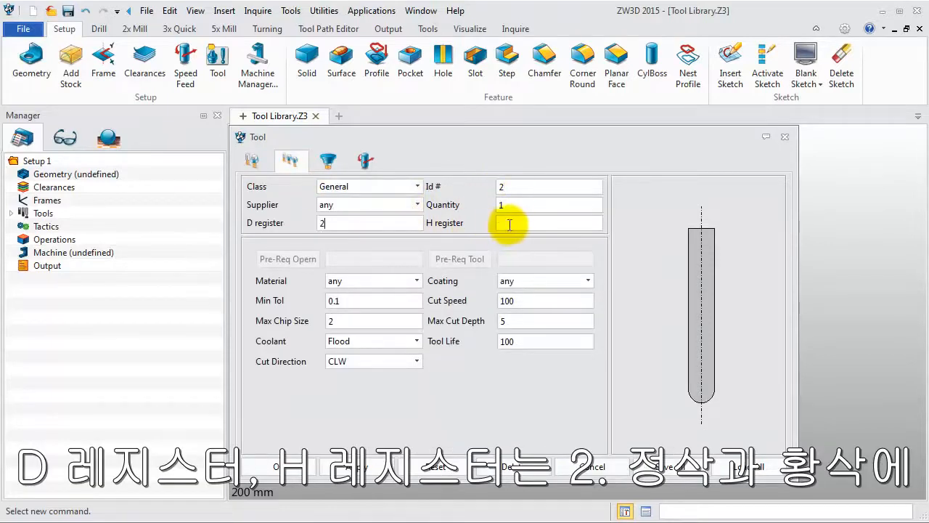
Set the D6R3 tool's speeds to 5600 RPM rough and 6000 RPM finish, and its feed rates to 2500 MMPM rough and 2000 MMPM finish.
click(367, 163)
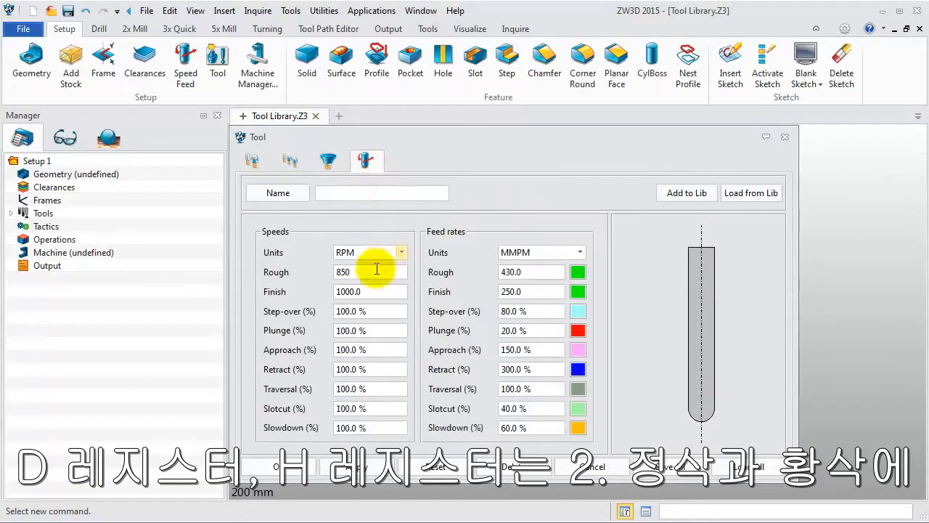
drag(375, 271, 284, 277)
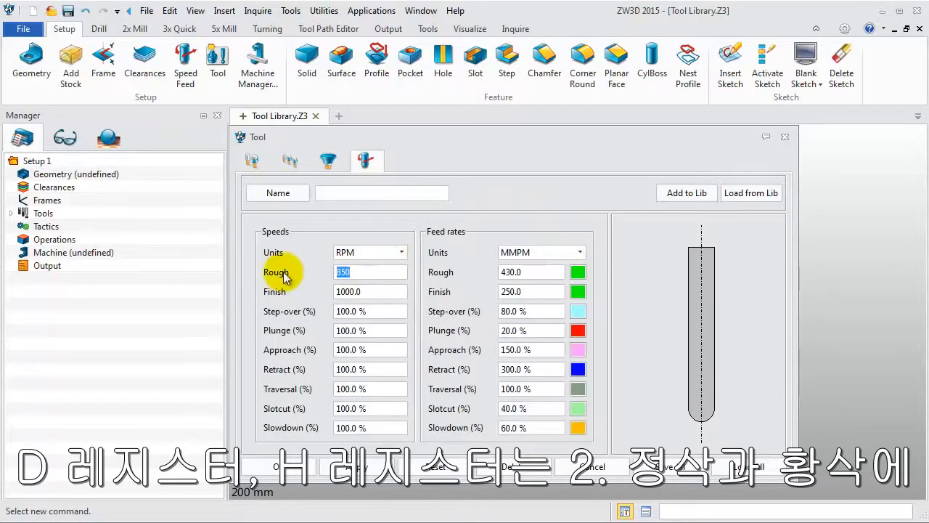
text(5600)
drag(379, 290, 311, 299)
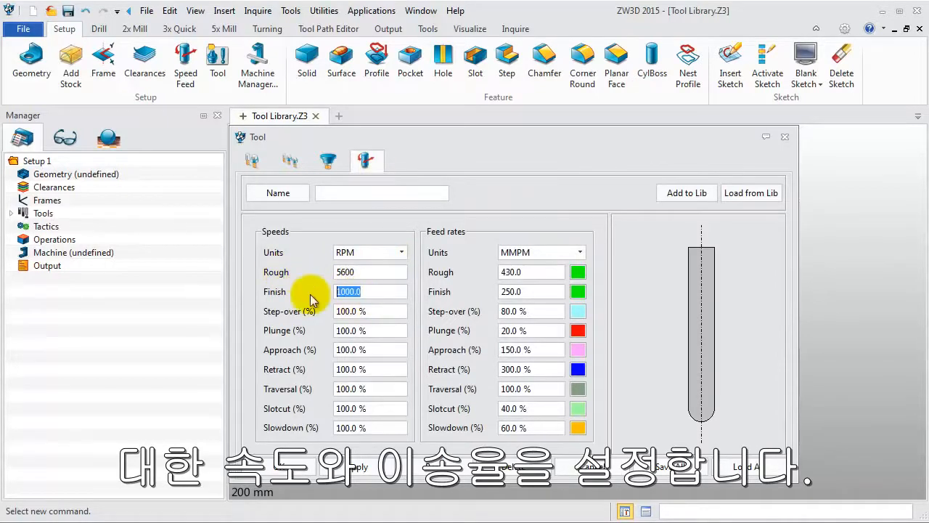
text(6000)
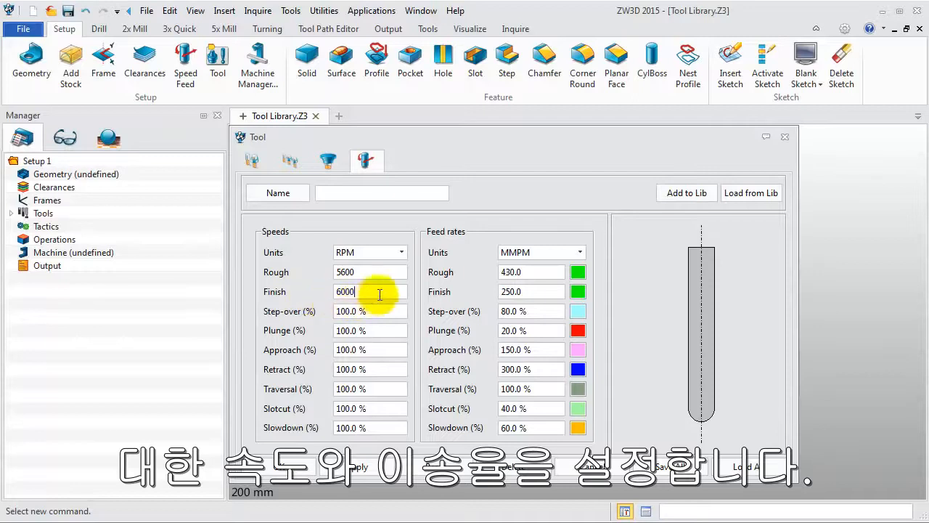
drag(529, 271, 483, 273)
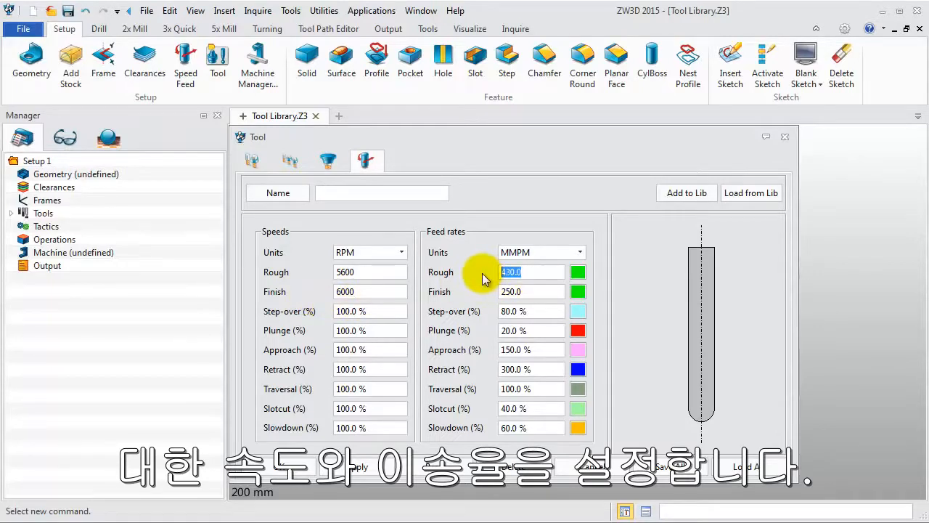
text(2500)
drag(534, 292, 470, 303)
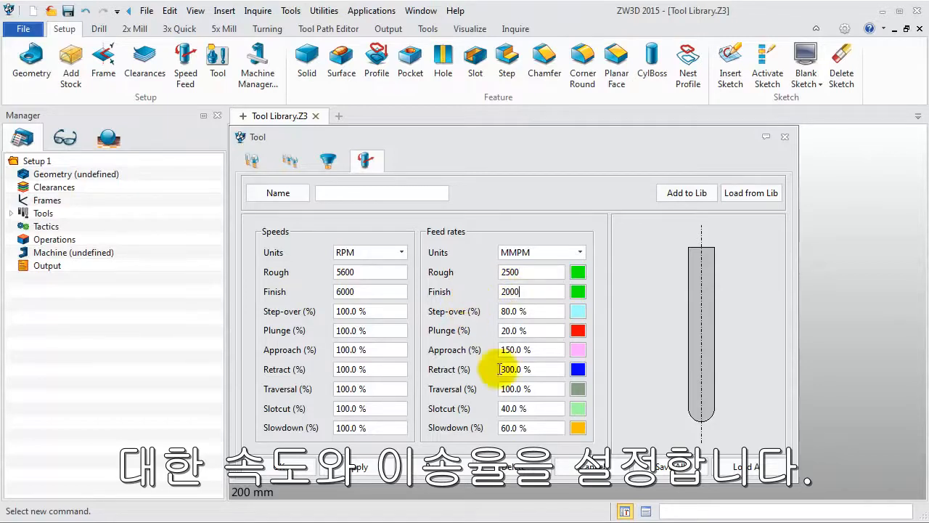
Save all of the D6R3 tool's data to the Tool Library in Tool Library.Z3 and accept the tool definition.
click(657, 464)
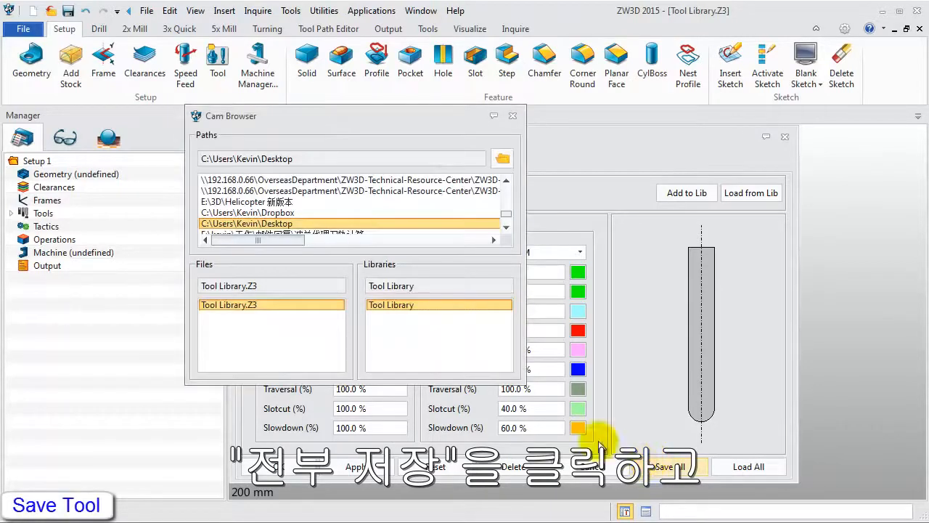
double_click(396, 305)
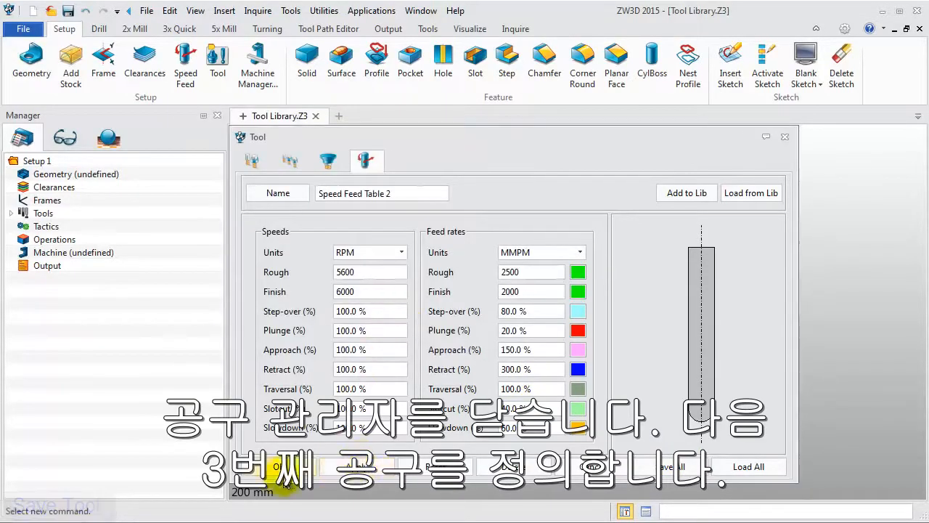
click(355, 465)
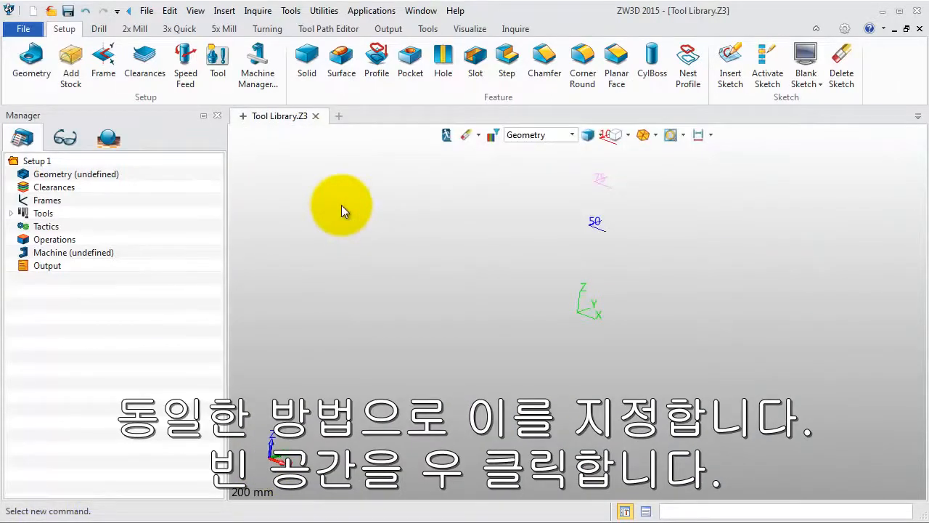
Define a new end mill named D8R4 with flute length 20, tool length 40, radius 4 and cutter diameter 8.
right_click(341, 204)
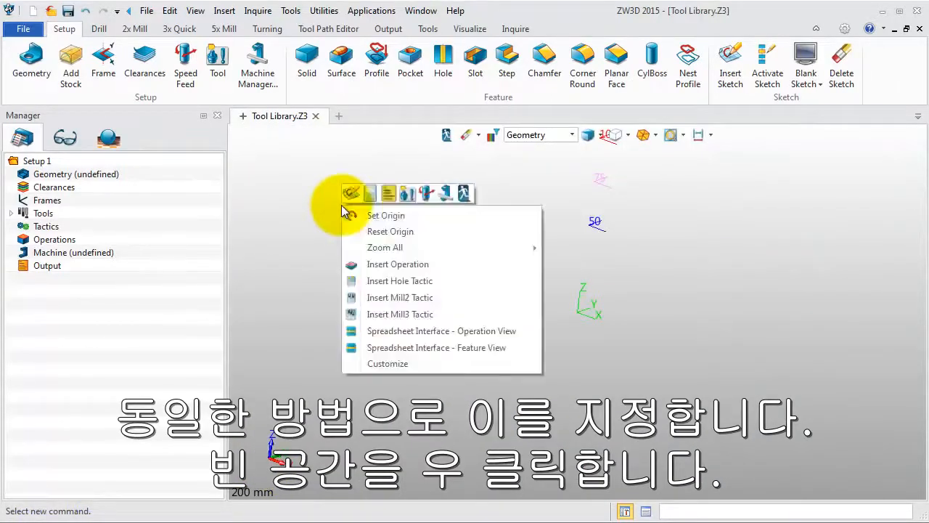
click(407, 195)
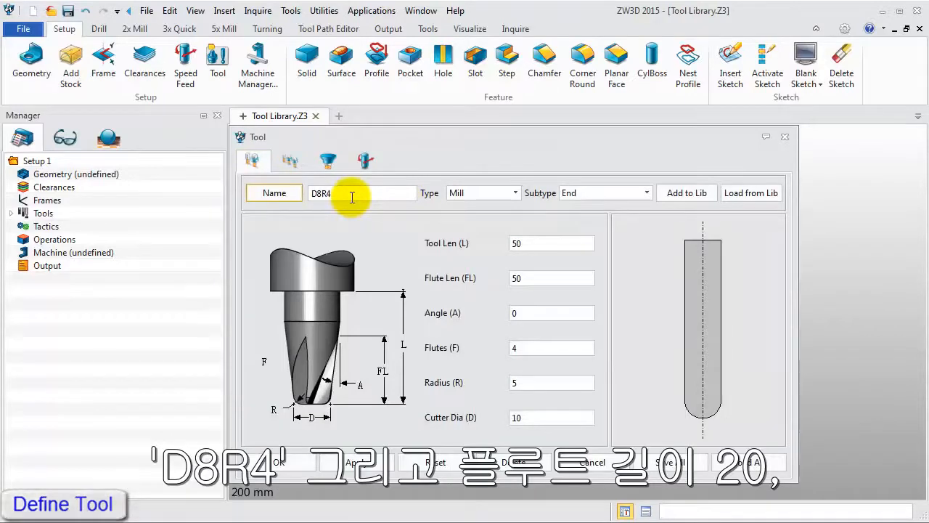
drag(536, 279, 469, 280)
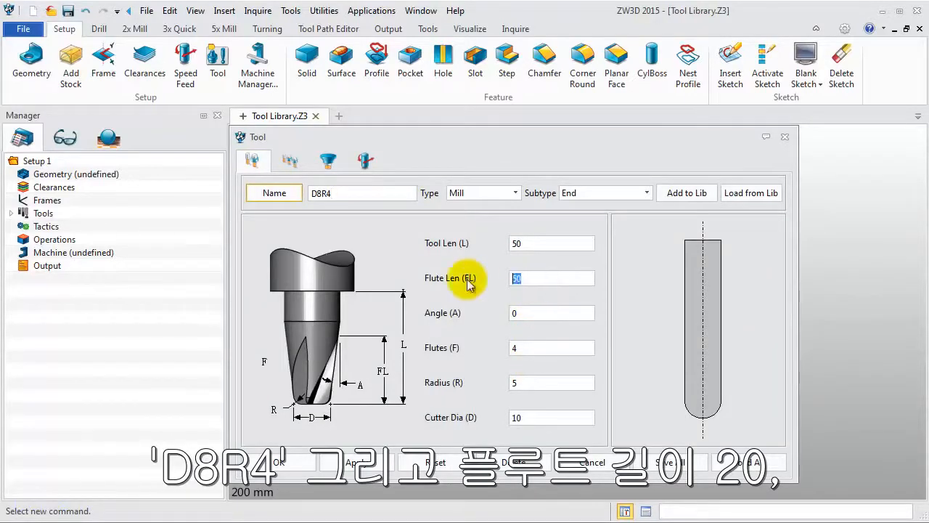
text(20)
drag(536, 243, 475, 249)
text(40)
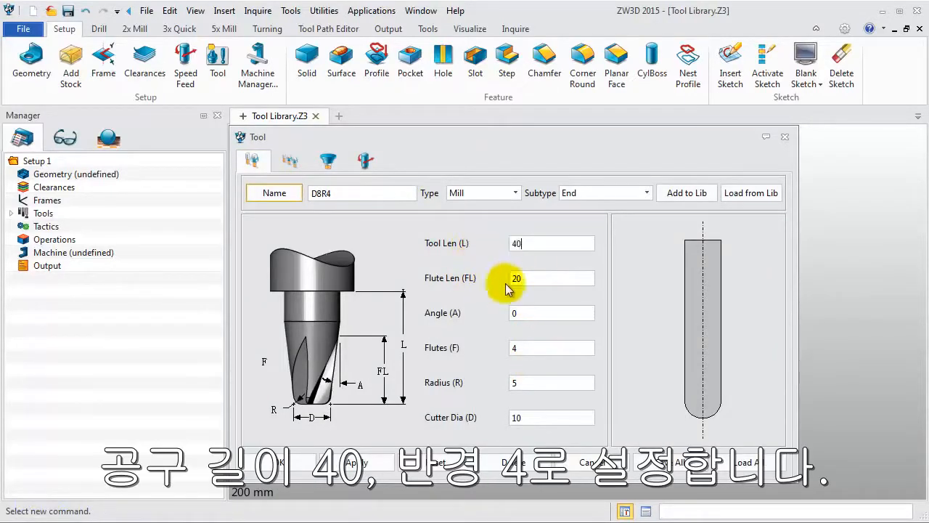
drag(535, 381, 475, 382)
text(4)
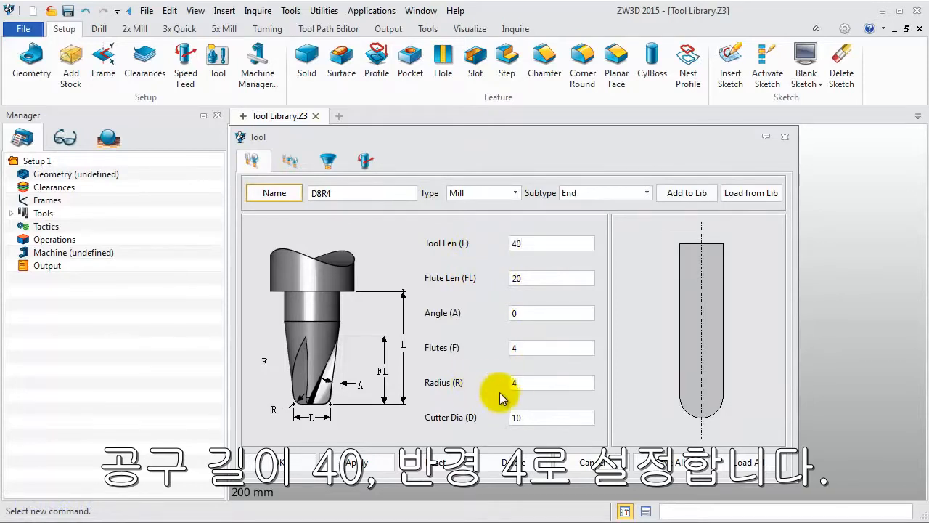
drag(535, 417, 473, 418)
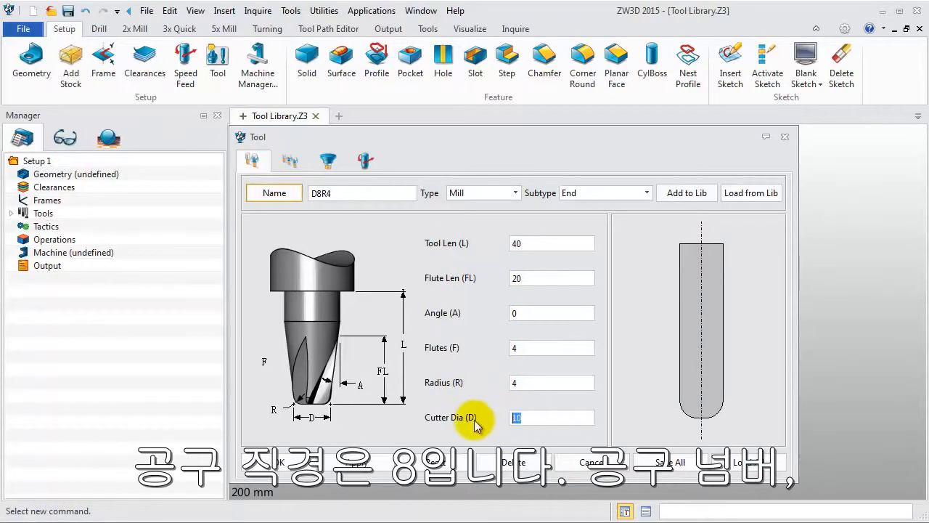
text(8)
Set the D8R4 tool's Id number, D register and H register to 3.
click(283, 163)
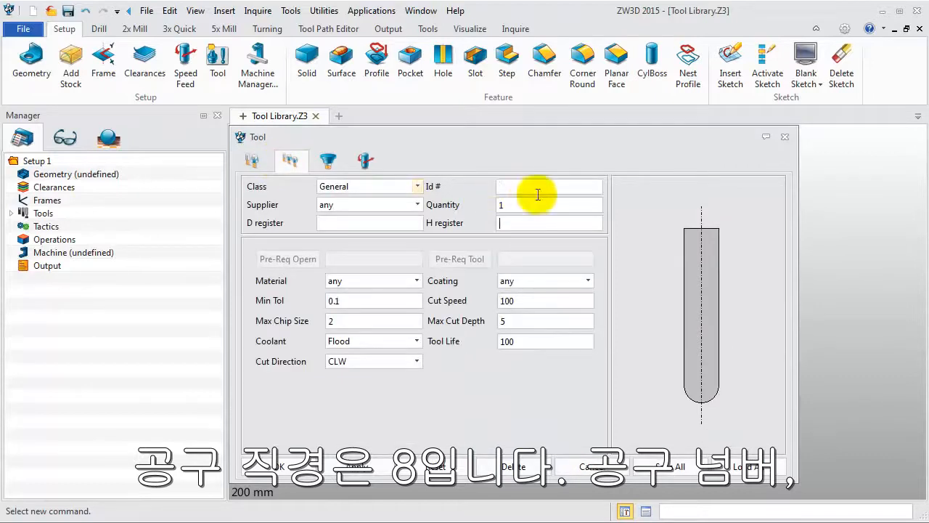
text(3)
click(373, 223)
text(3)
click(511, 223)
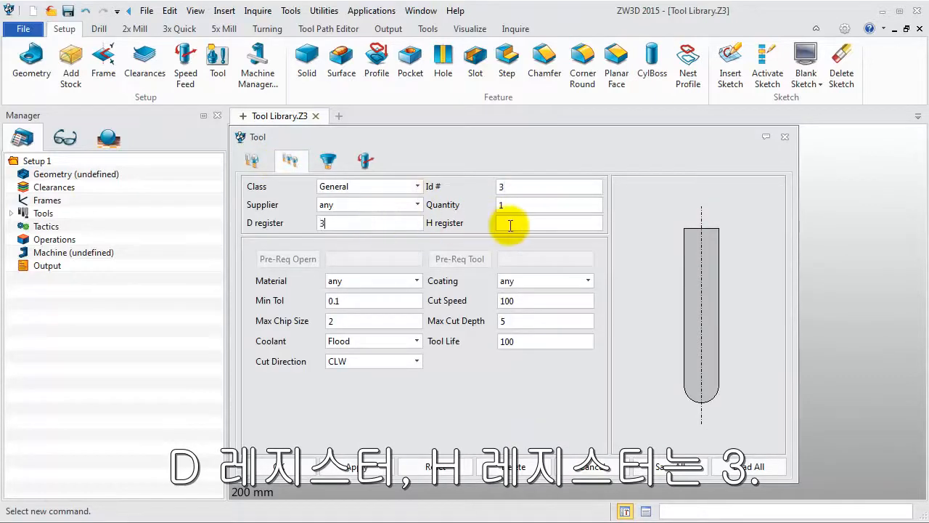
text(3)
Set the D8R4 tool's speeds to 5000 RPM rough and 5200 RPM finish, and its feed rates to 2500 MMPM rough and 2000 MMPM finish.
click(365, 160)
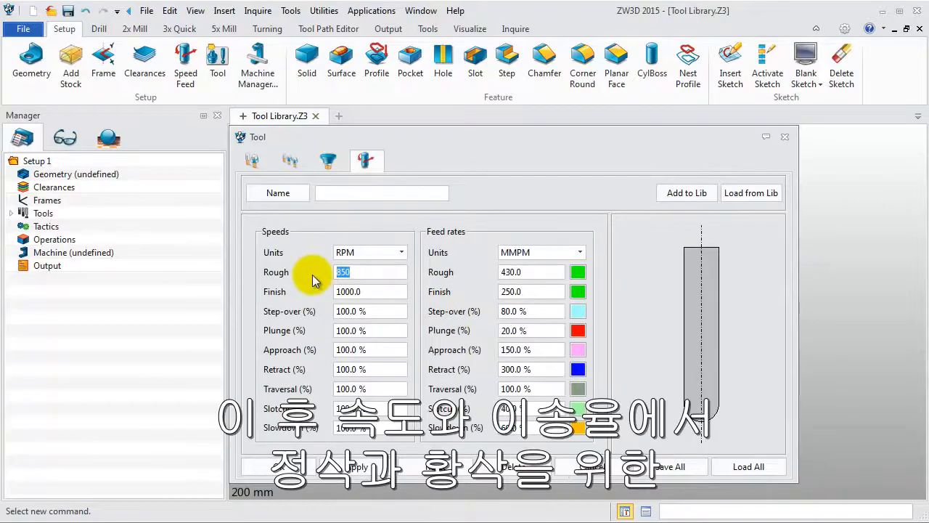
text(5000)
key(Tab)
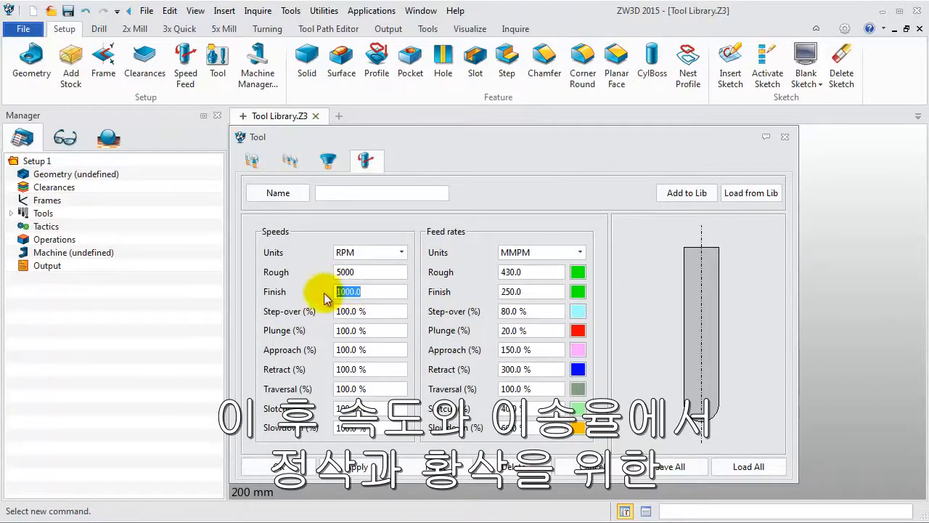
text(5200)
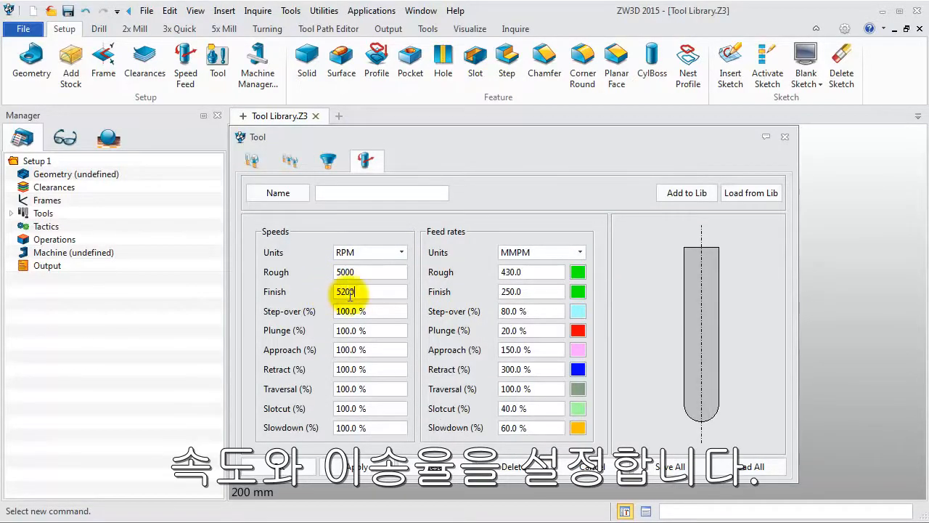
double_click(512, 272)
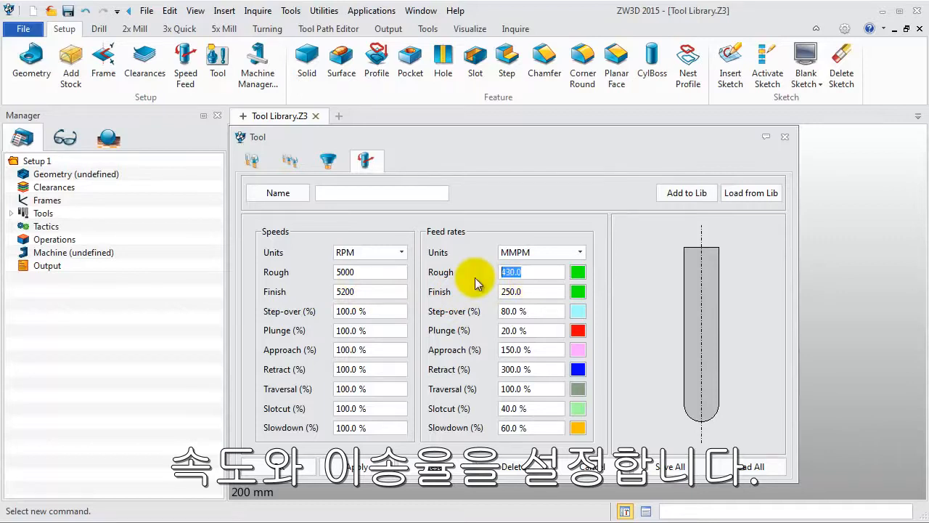
text(2500)
key(Tab)
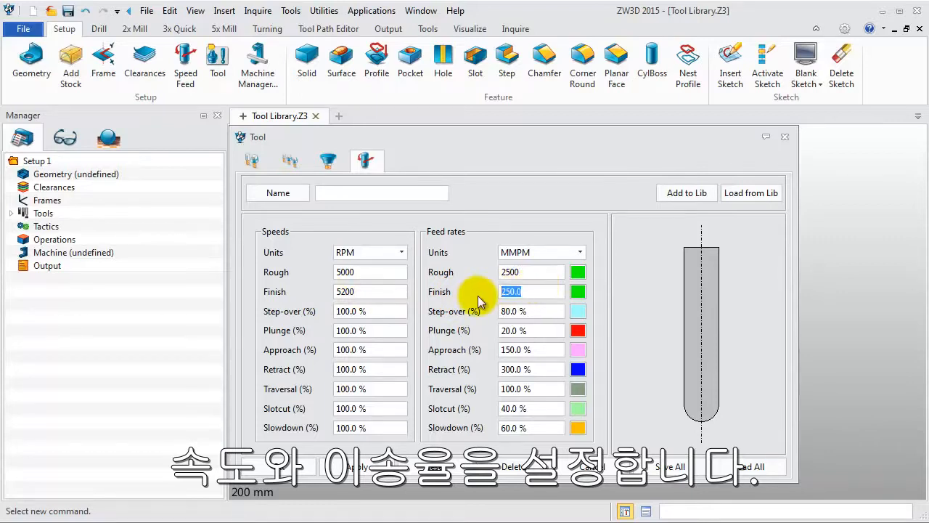
text(2000)
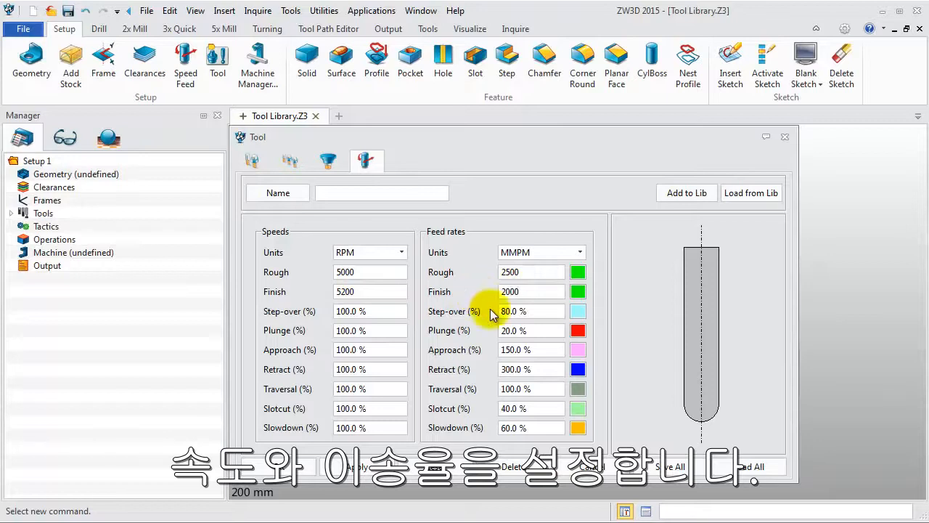
Save all of the D8R4 tool's data to the Tool Library in Tool Library.Z3 and accept the tool definition.
click(668, 466)
click(410, 306)
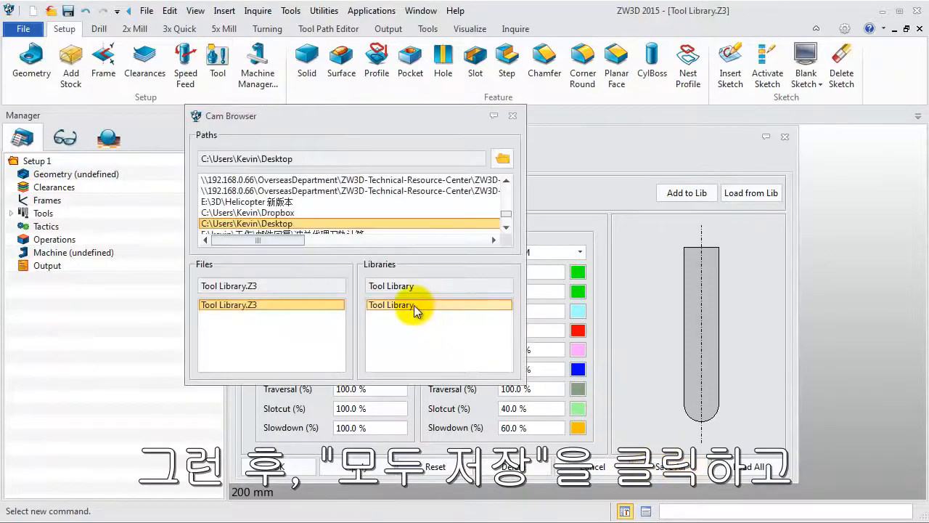
double_click(414, 305)
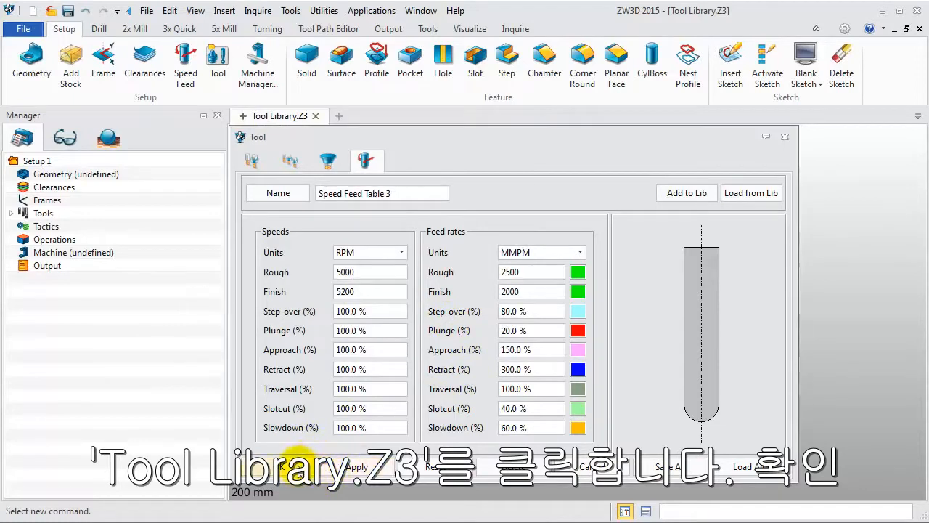
click(286, 467)
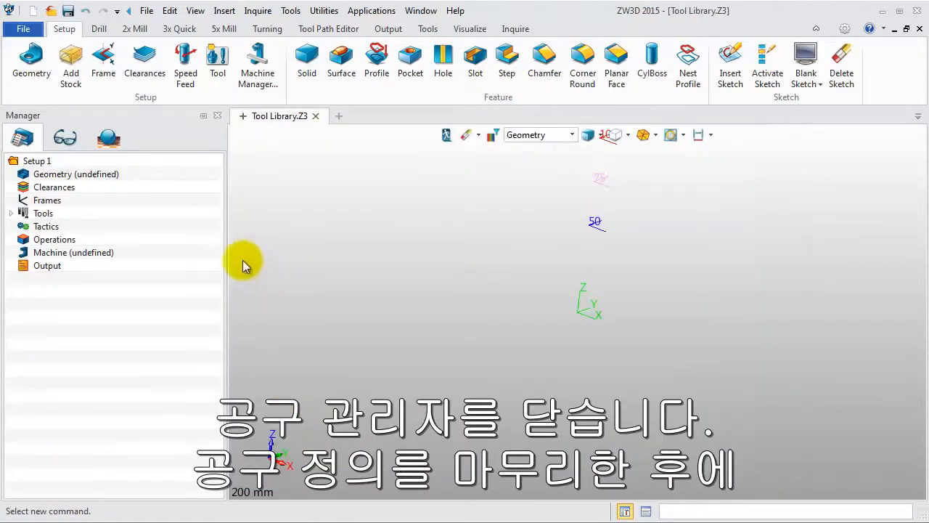
Expand the list of defined tools, then save and close the Tool Library.Z3 file.
click(12, 214)
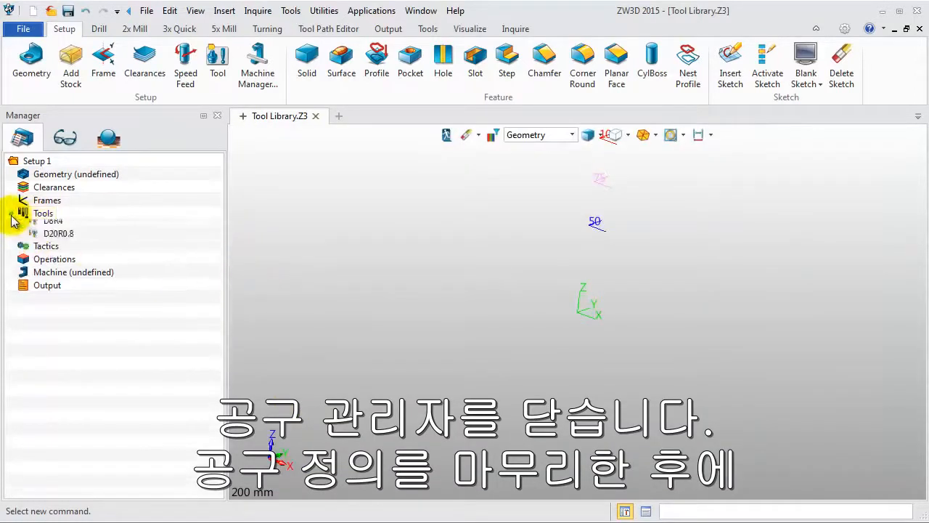
click(71, 17)
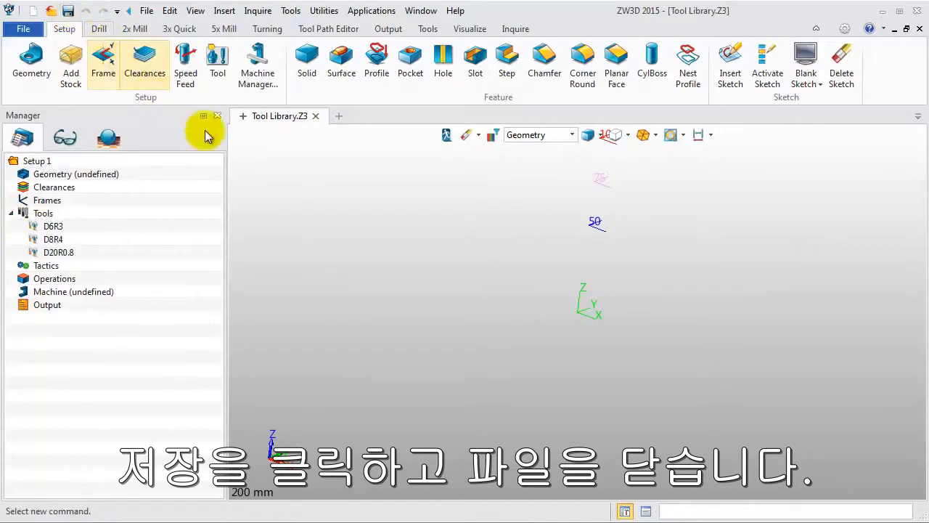
click(316, 116)
Open Mill_Bottle.Z3 from the training folder and activate its blowmold object.
click(64, 73)
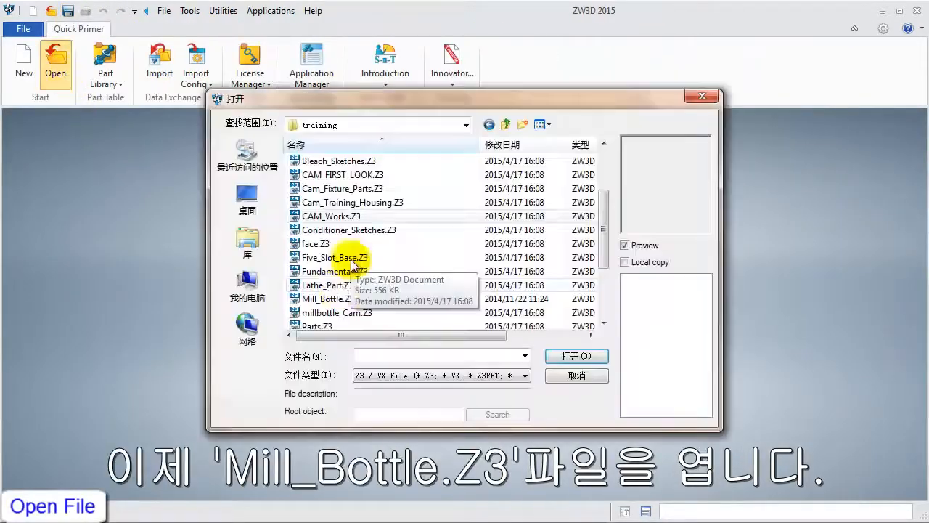
click(334, 297)
click(552, 354)
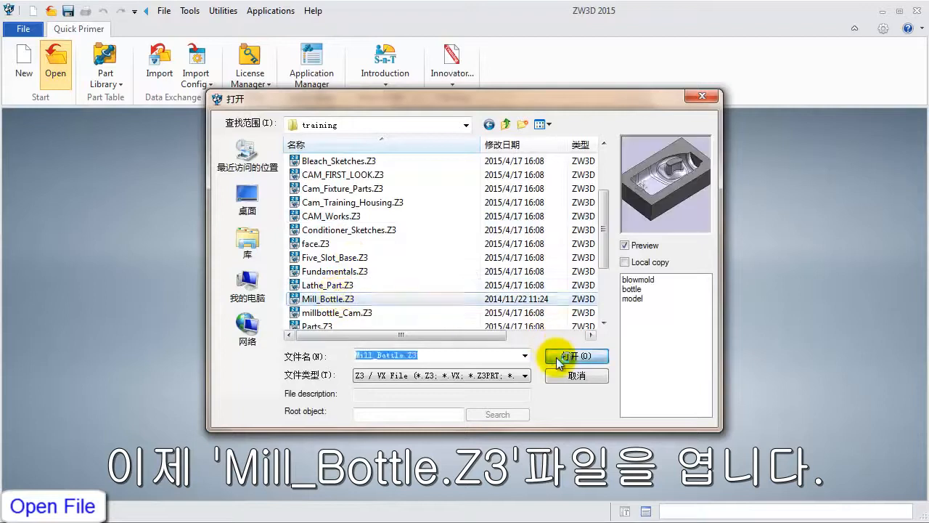
click(92, 218)
double_click(91, 217)
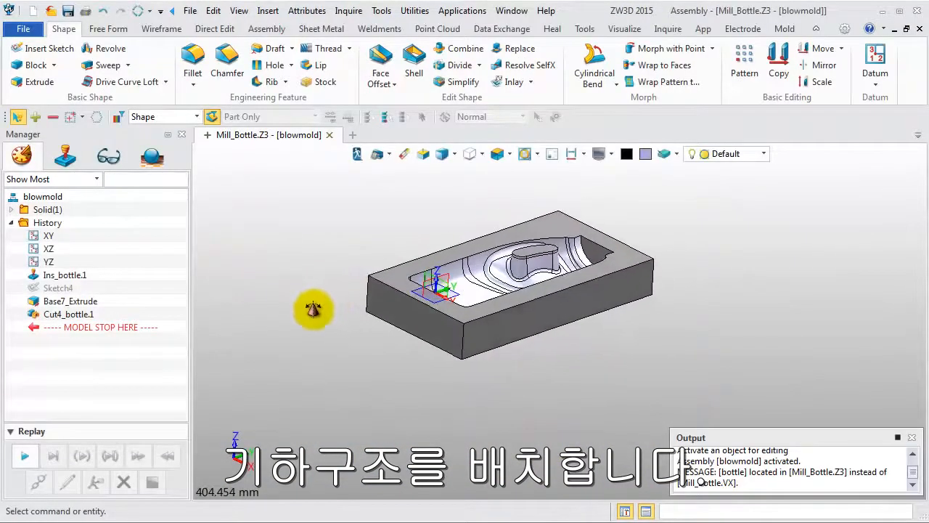
Move the blowmold shape point to point, from its top corner at 80,-30,0 to the origin at 0,0,0.
click(817, 53)
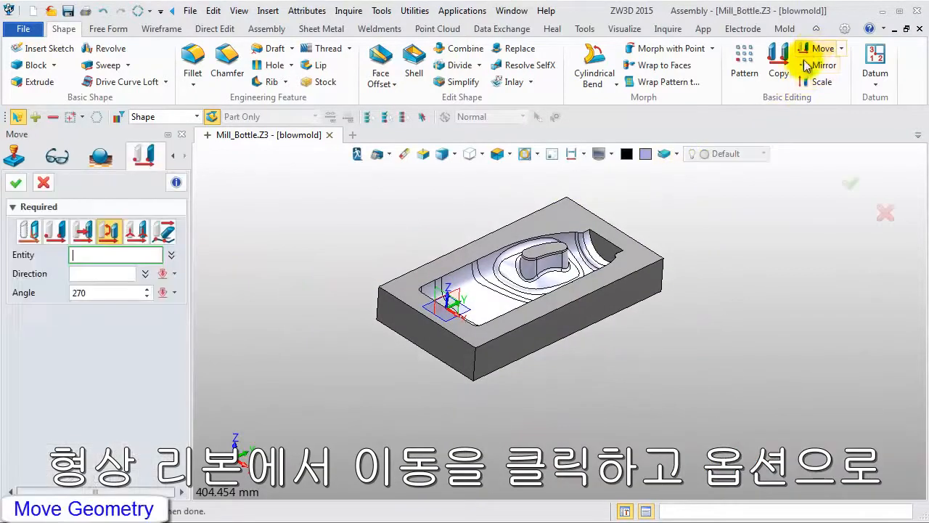
click(196, 116)
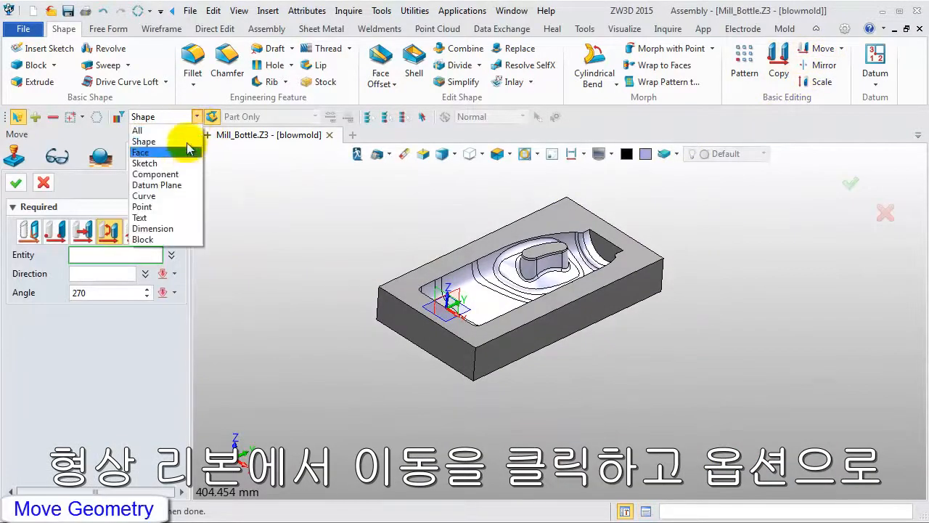
click(182, 141)
click(56, 232)
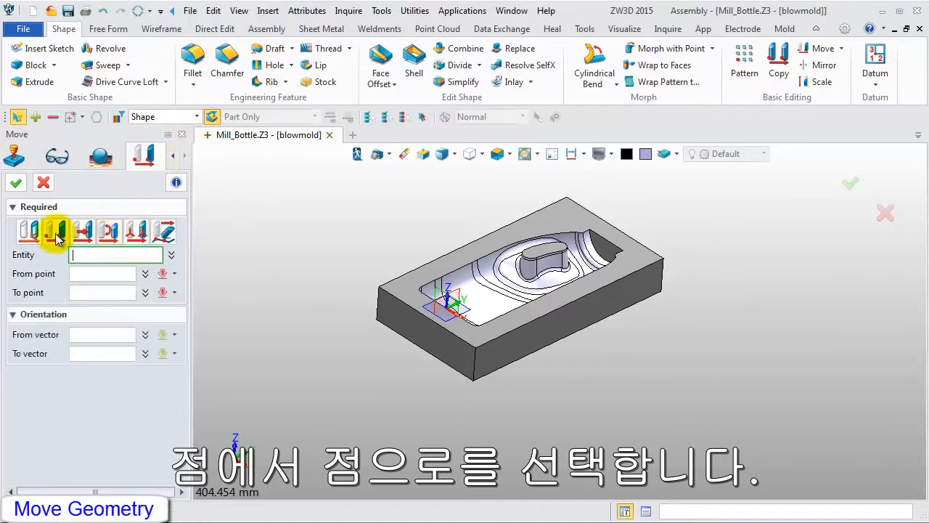
click(416, 319)
click(84, 273)
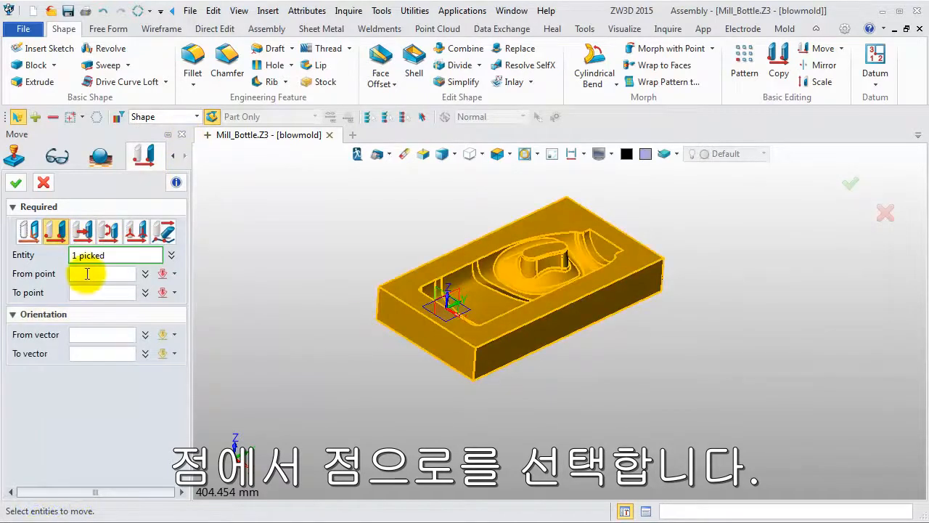
click(449, 361)
click(476, 351)
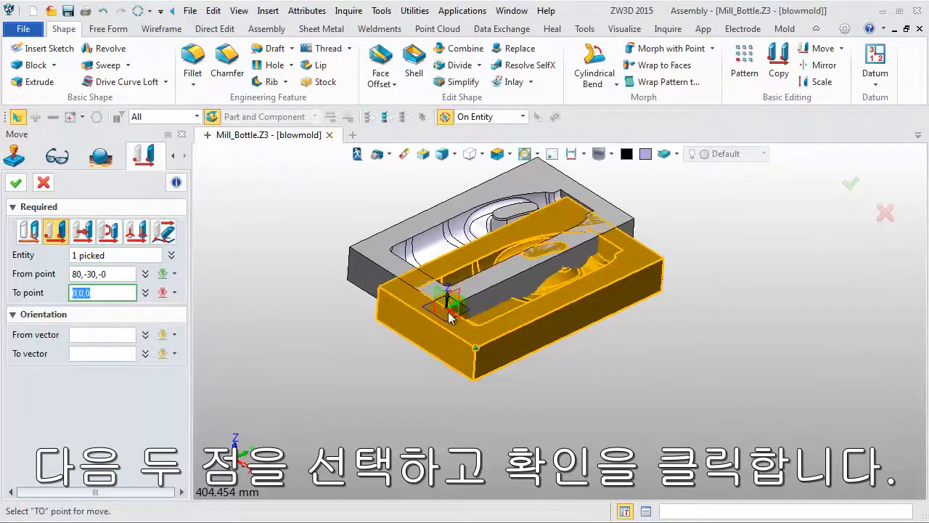
click(16, 182)
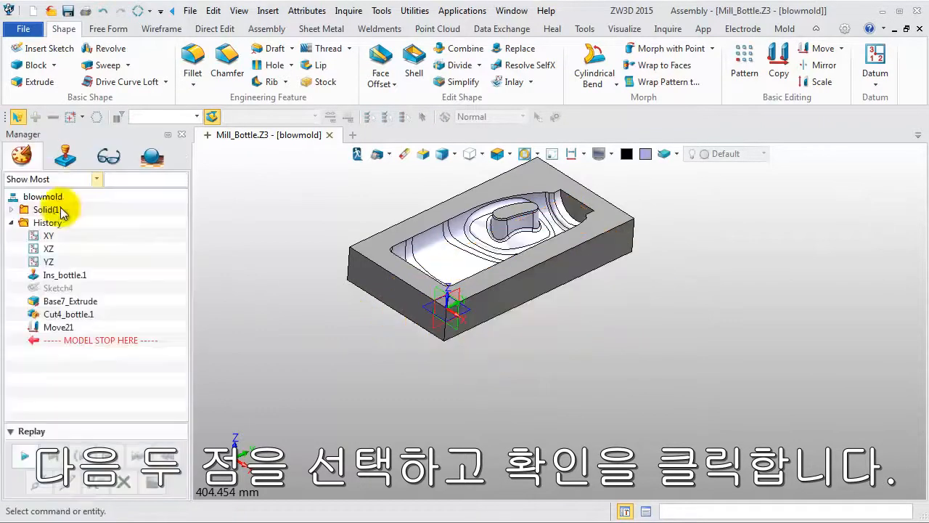
middle_drag(332, 325, 350, 362)
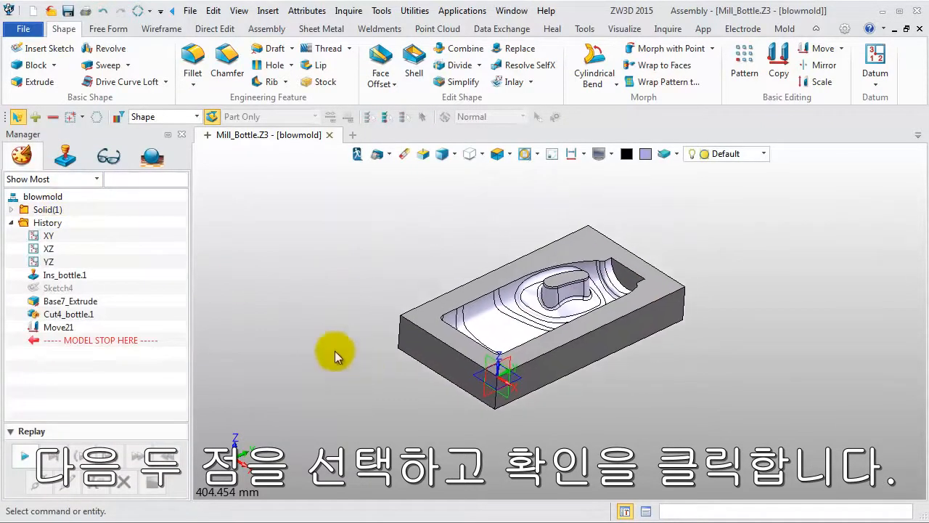
Rotate the blowmold shape 270 degrees about the Z axis with the Move command.
middle_click(283, 273)
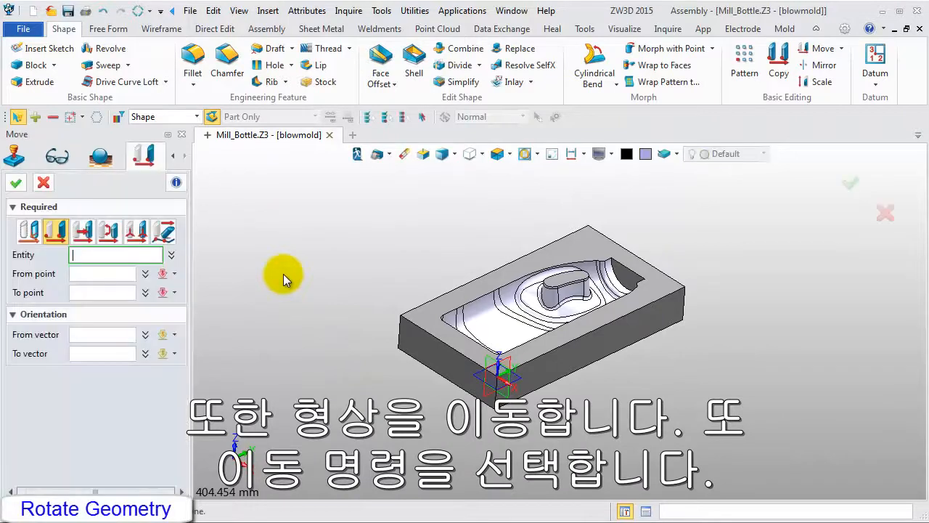
click(109, 230)
click(426, 322)
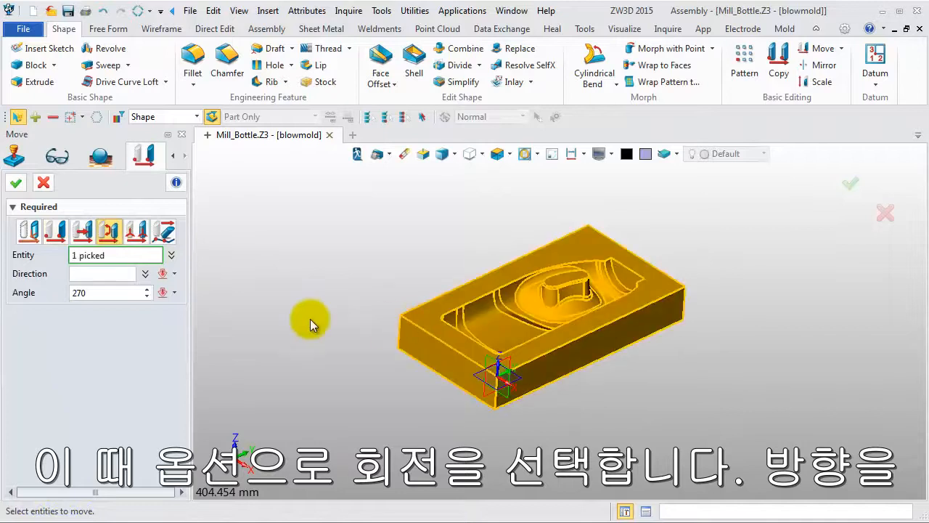
click(118, 275)
right_click(299, 246)
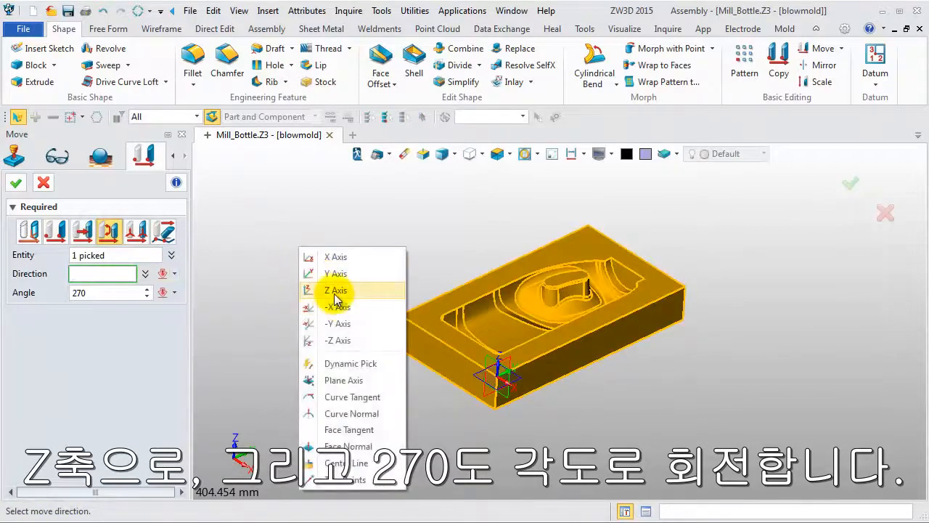
click(339, 292)
right_drag(333, 313, 408, 366)
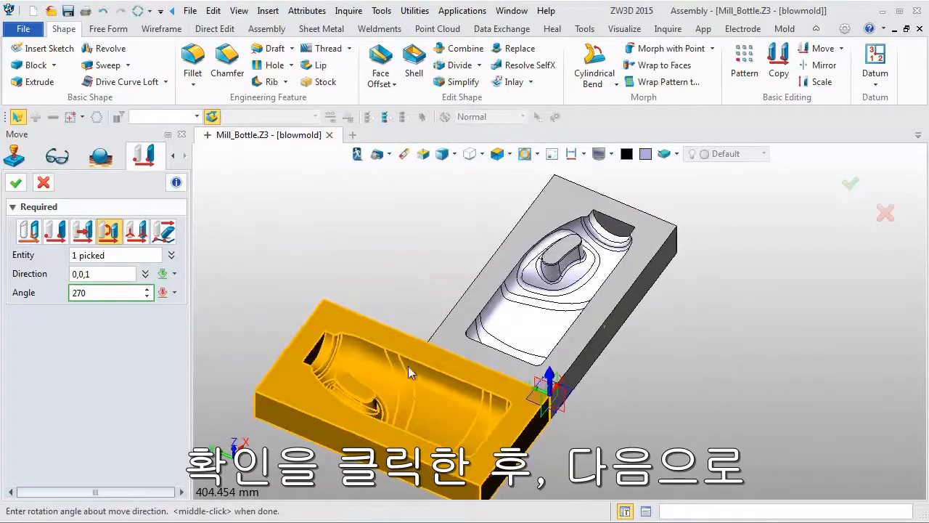
click(16, 182)
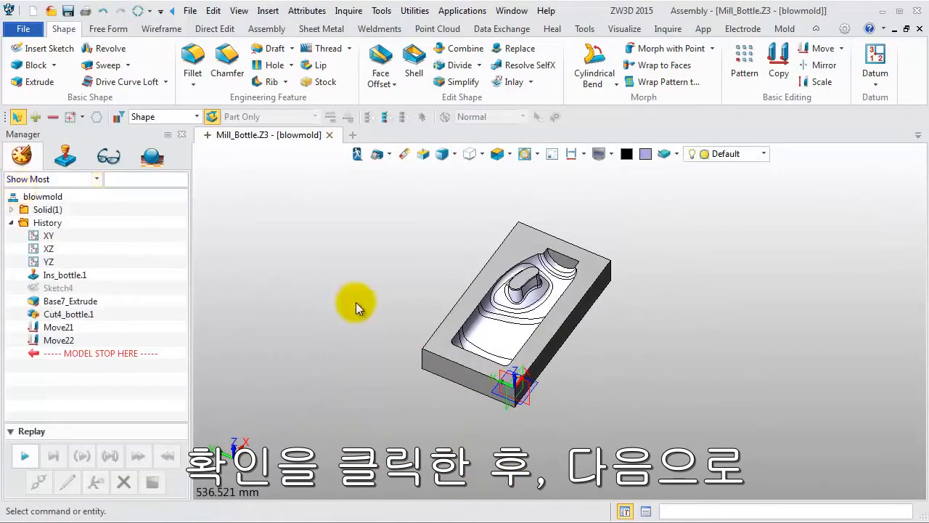
Create a CAM plan for the blowmold part using the Default template.
right_drag(357, 306, 361, 313)
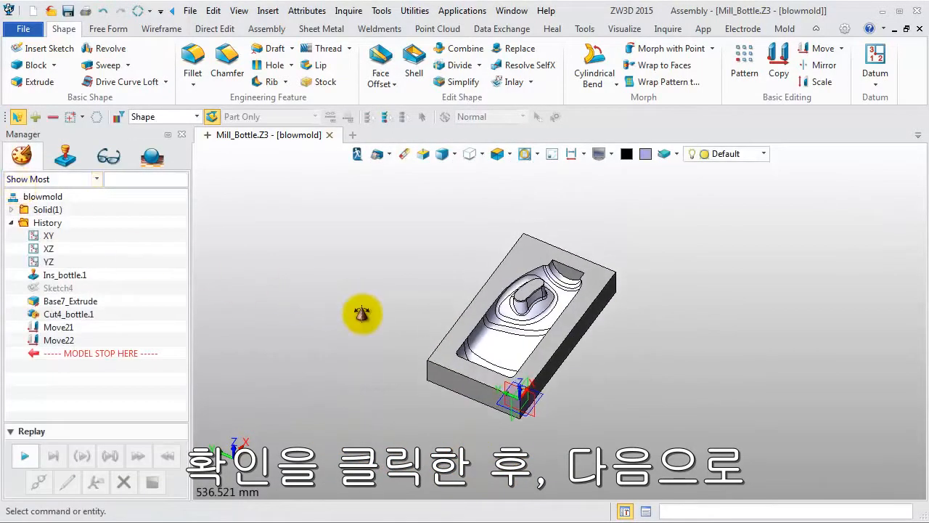
click(377, 161)
click(407, 149)
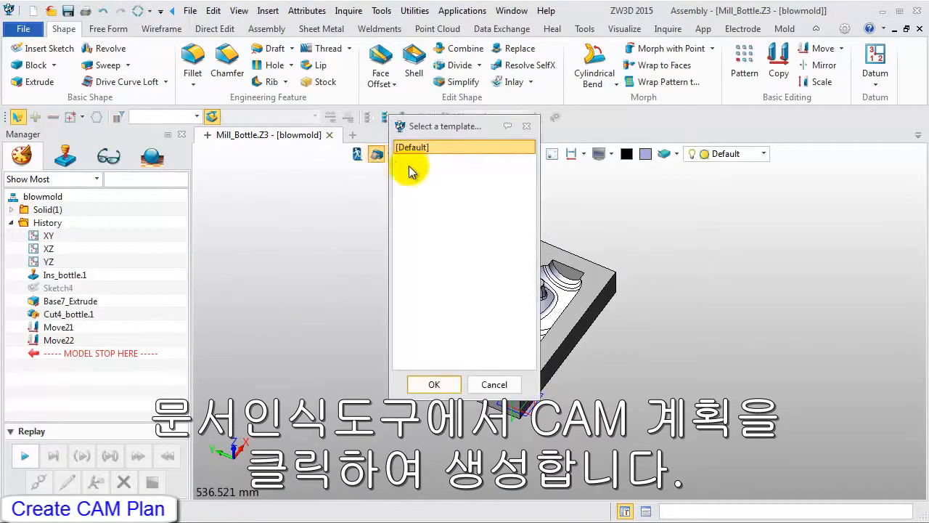
click(433, 384)
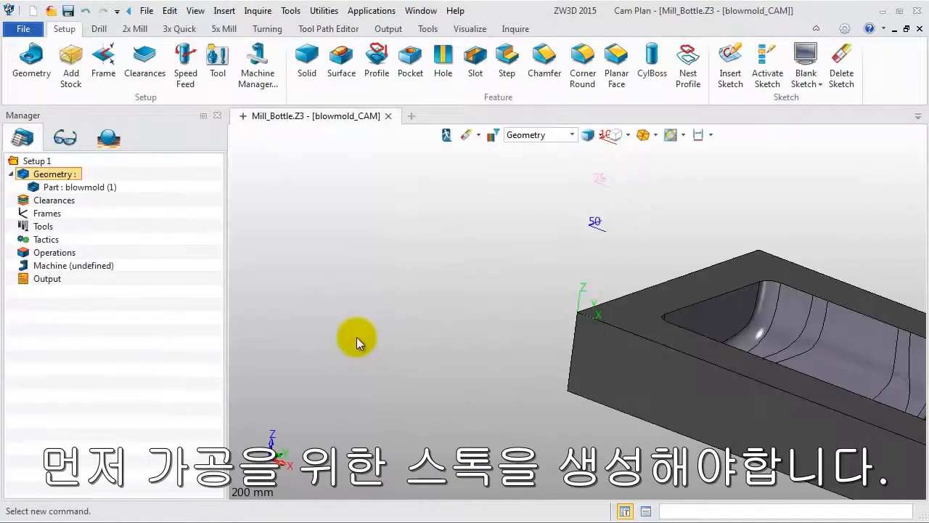
Add a box stock around the blowmold part with an extra 2 mm on the positive Z side, and hide it.
scroll(368, 295, down, 3)
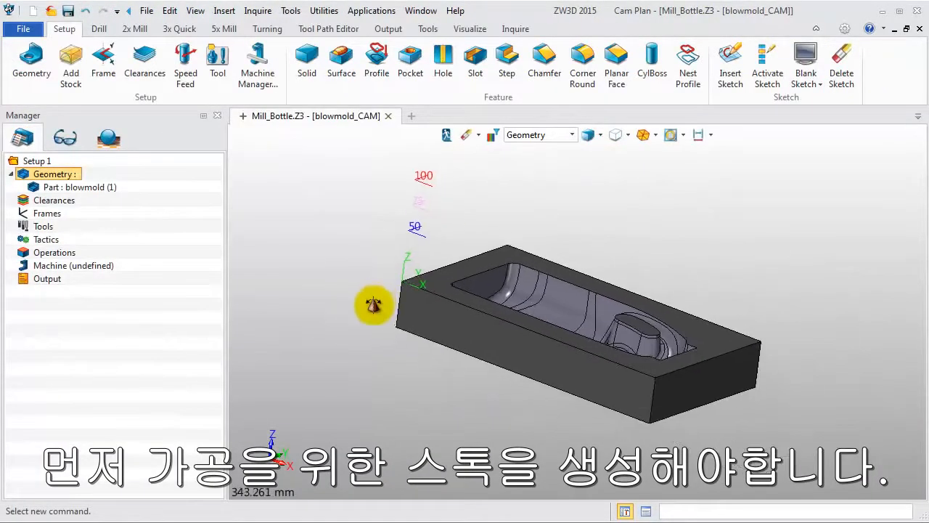
middle_drag(374, 328, 360, 314)
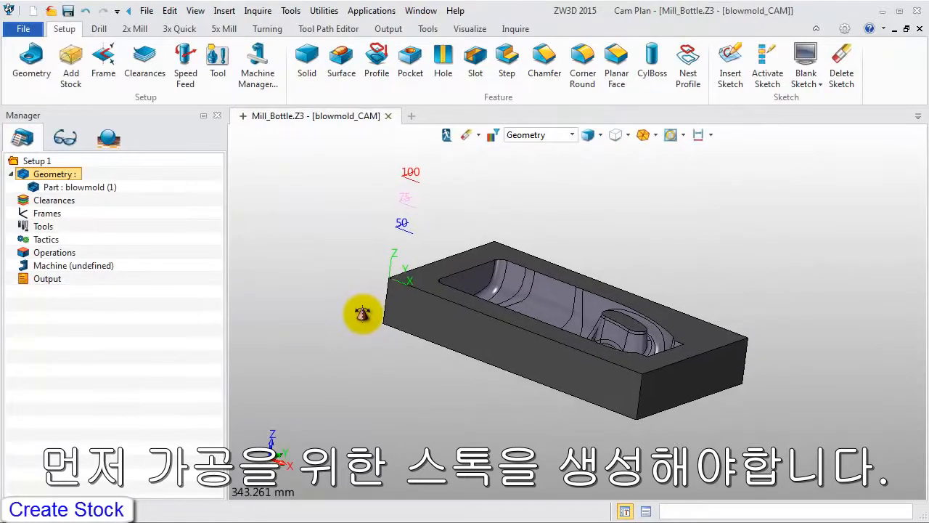
click(72, 73)
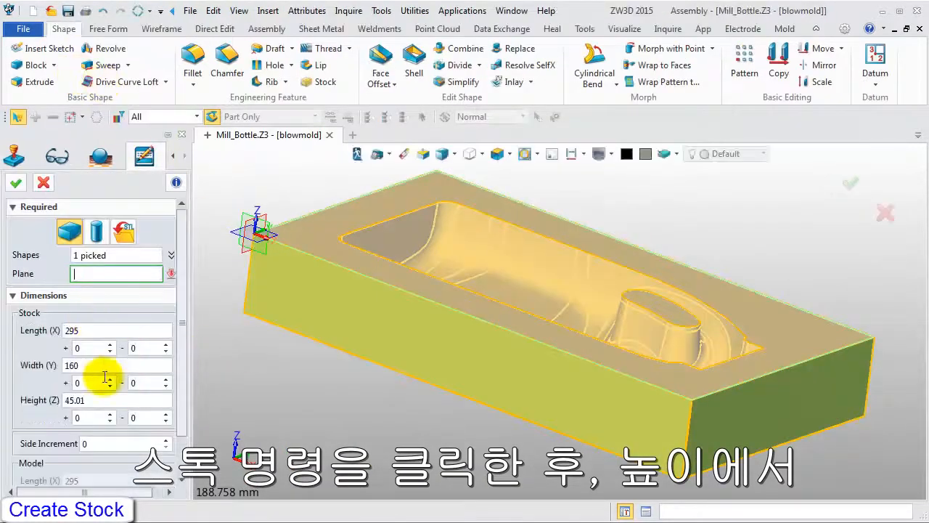
click(86, 418)
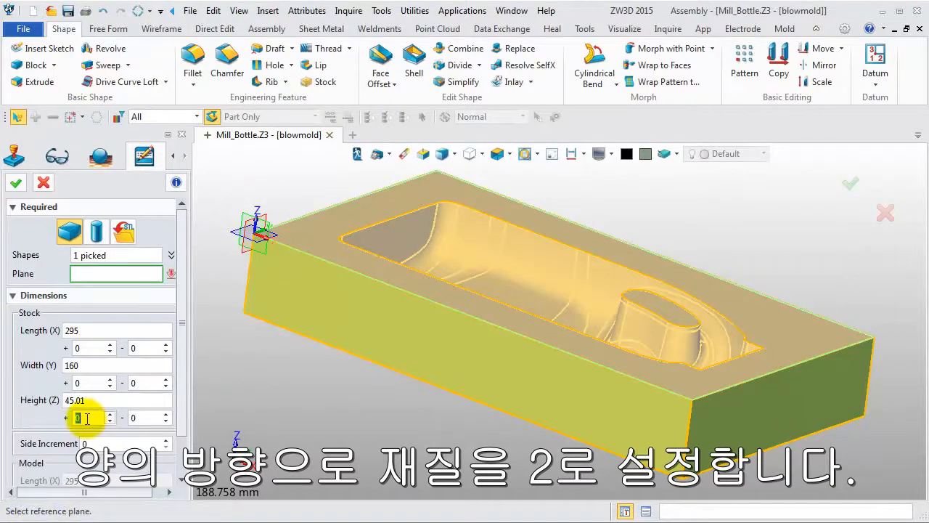
text(2)
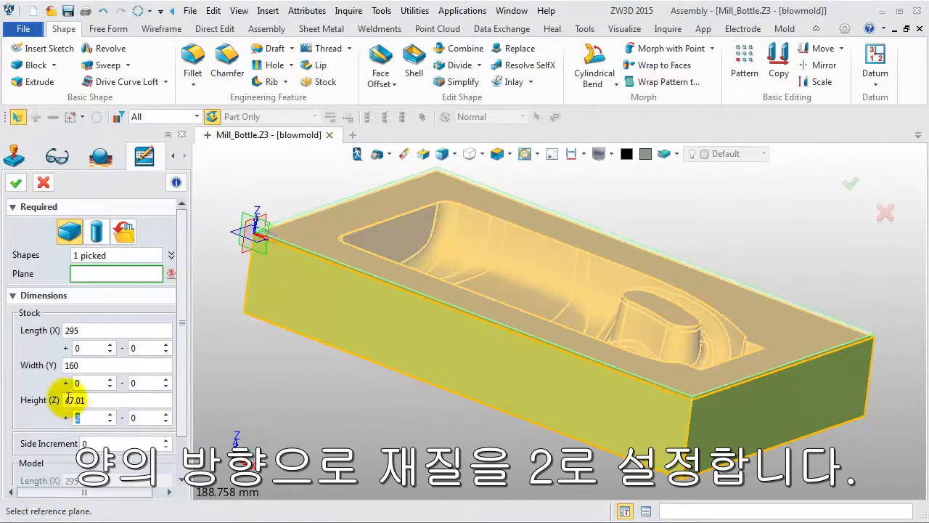
right_drag(335, 410, 336, 401)
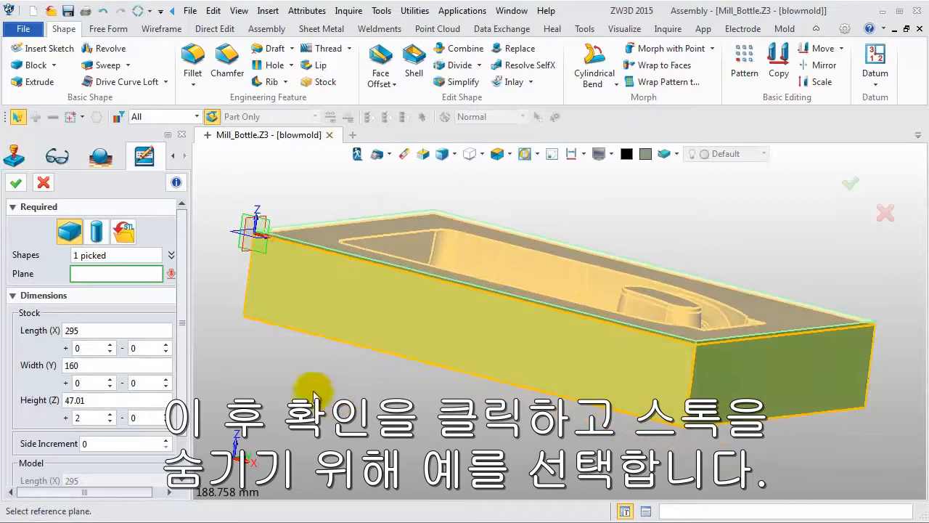
click(16, 187)
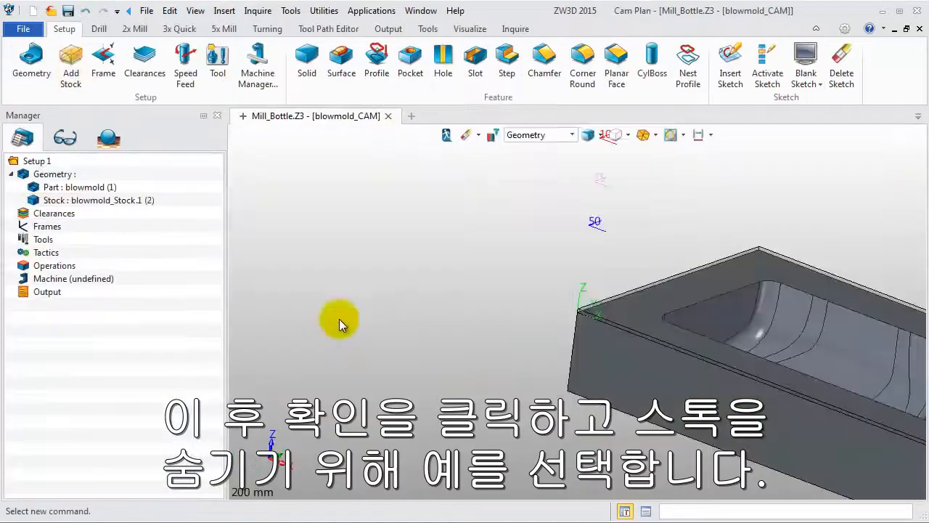
click(478, 294)
scroll(469, 292, down, 3)
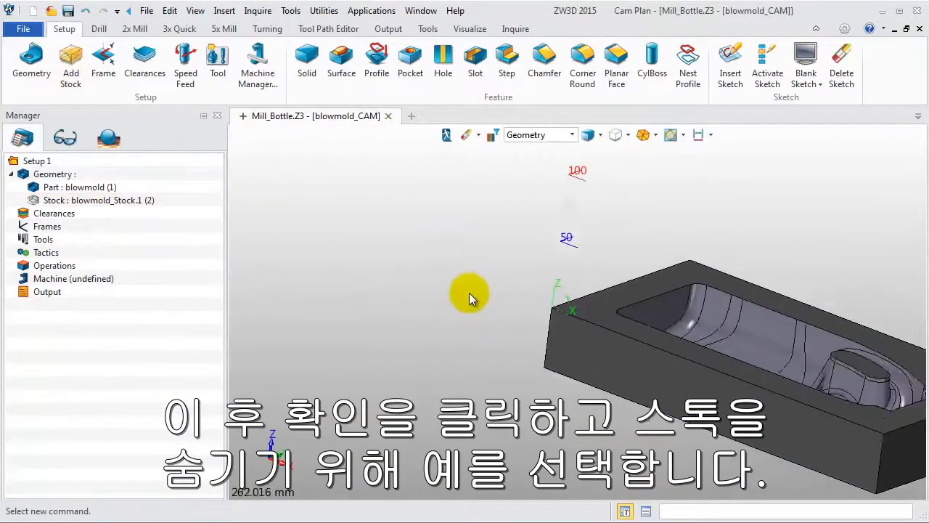
right_drag(471, 302, 385, 299)
middle_drag(385, 299, 352, 305)
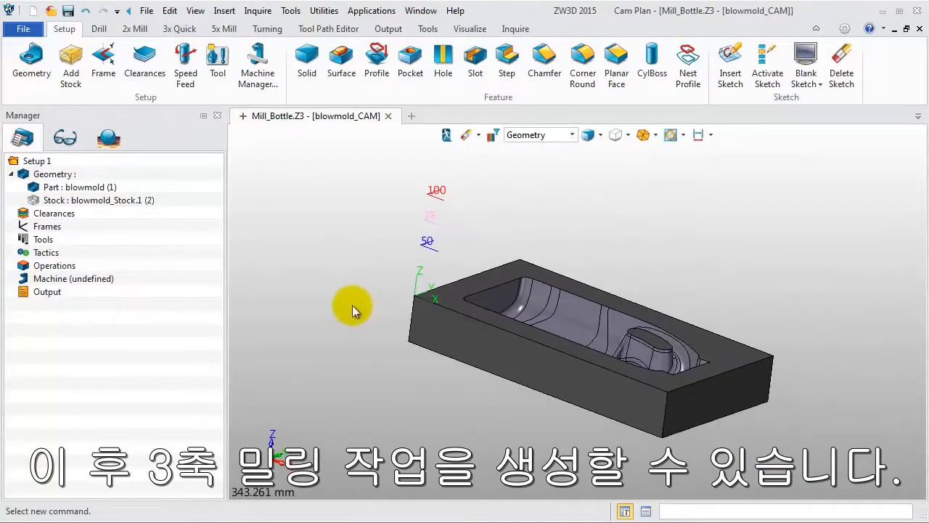
Insert a Topface Cut operation using the blowmold part and its stock as features.
click(134, 29)
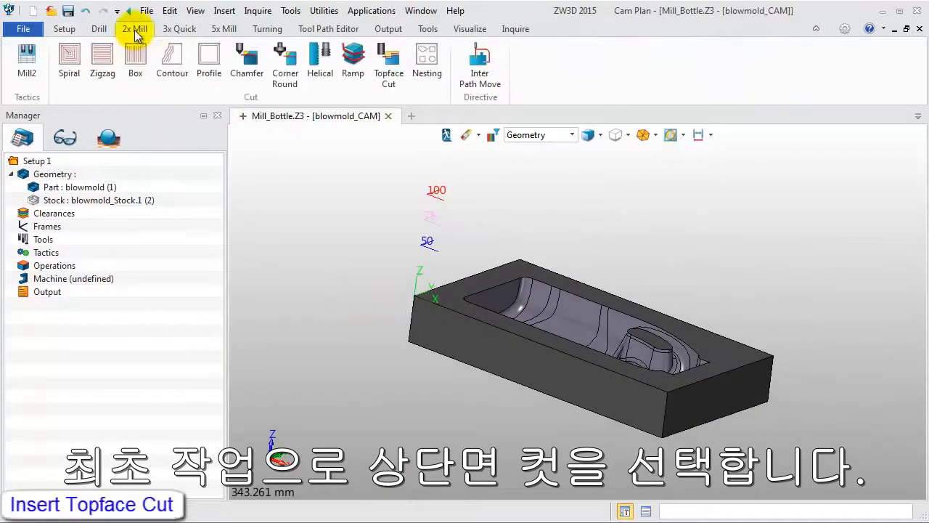
click(383, 73)
click(312, 177)
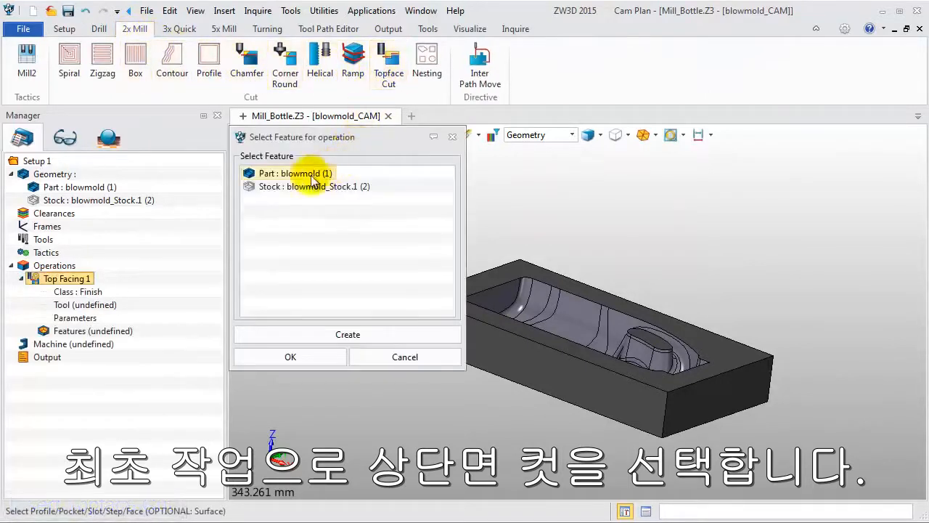
click(292, 185)
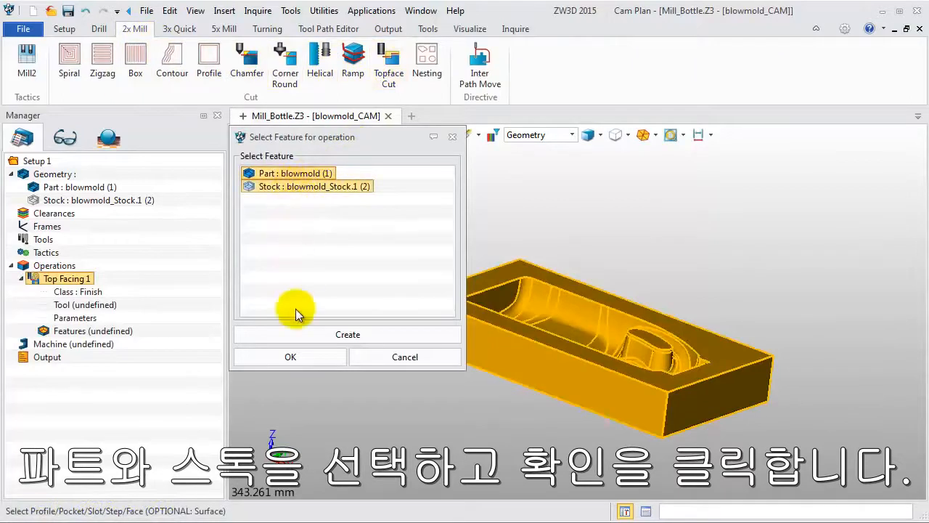
click(292, 357)
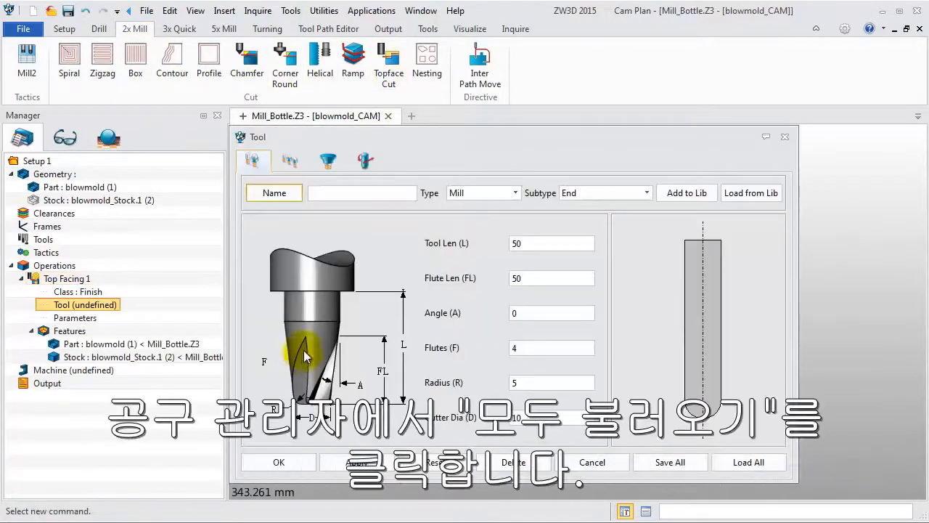
Load the D20R0.8 tool from the Tool Library and assign it to the Top Facing 1 operation.
click(751, 465)
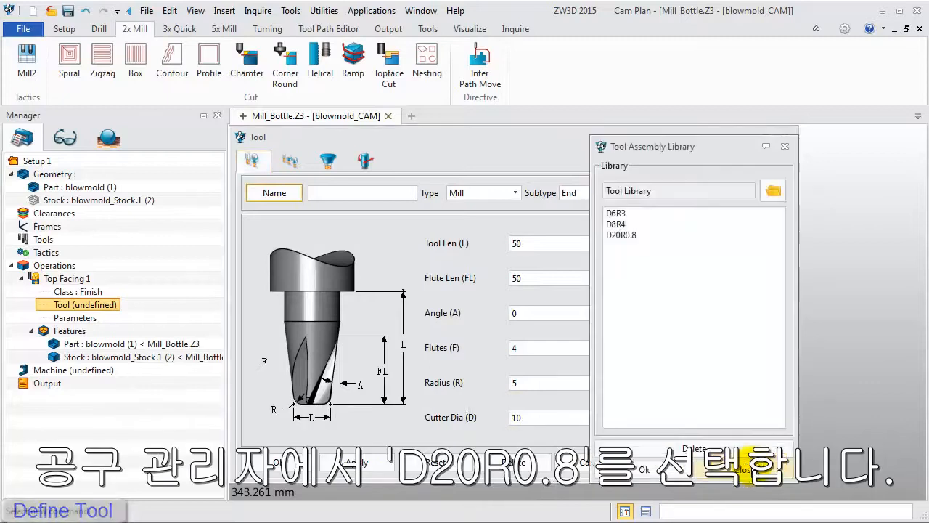
click(641, 233)
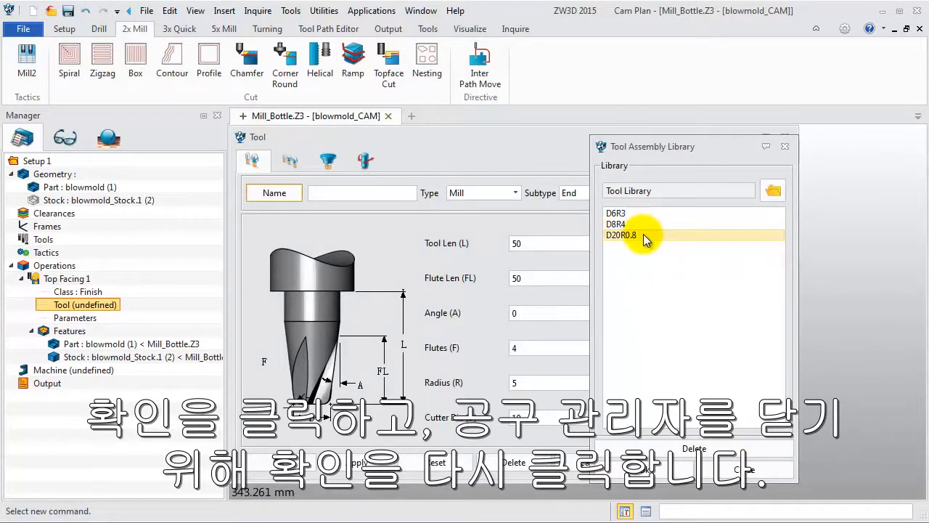
double_click(643, 234)
click(659, 468)
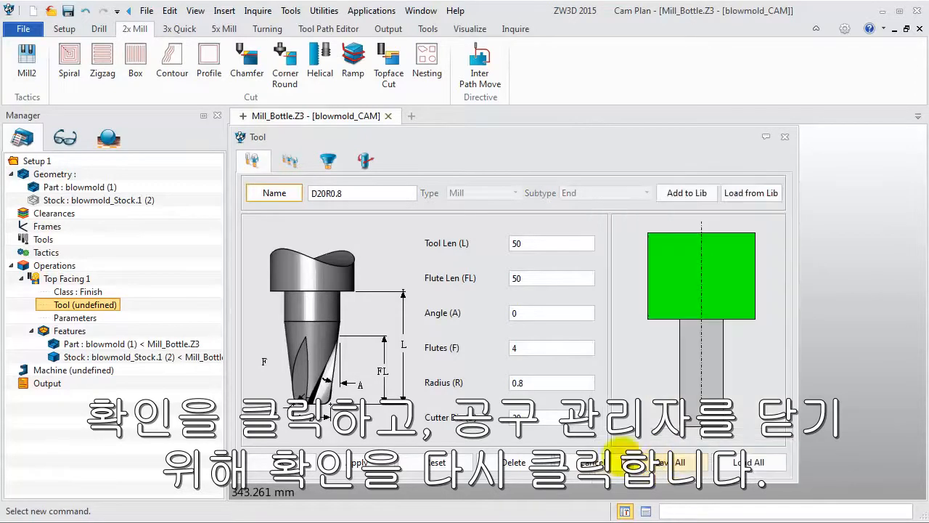
click(303, 466)
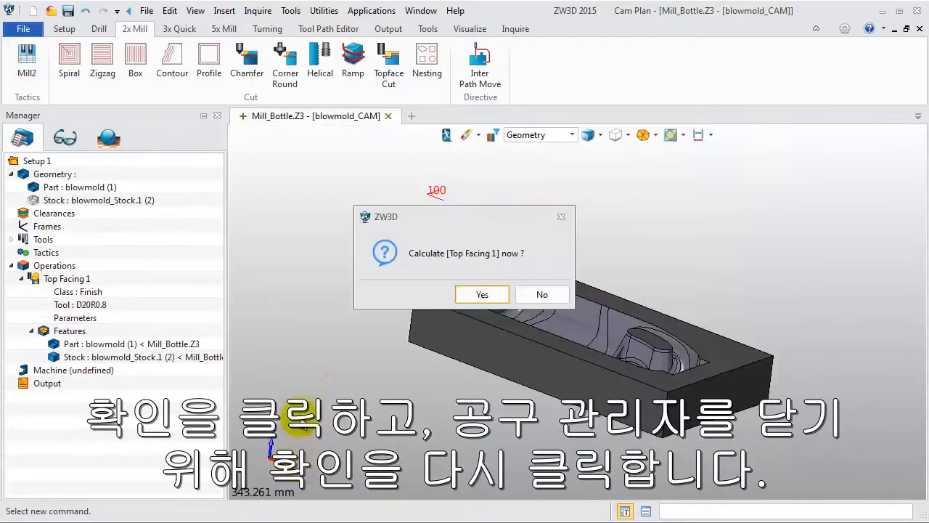
Calculate the Top Facing 1 tool path and inspect it on the mold block.
click(482, 294)
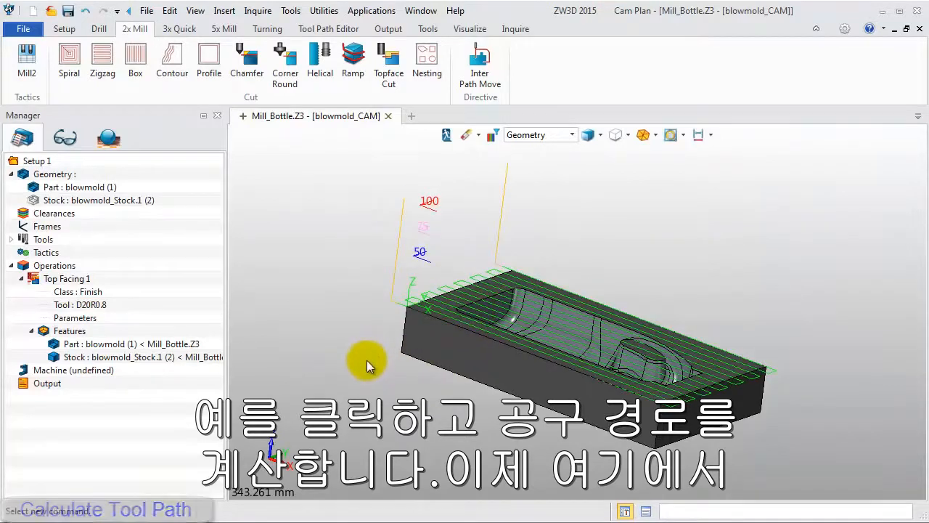
right_drag(366, 360, 368, 369)
scroll(368, 370, up, 2)
middle_drag(368, 369, 331, 363)
scroll(352, 362, down, 2)
scroll(331, 364, down, 2)
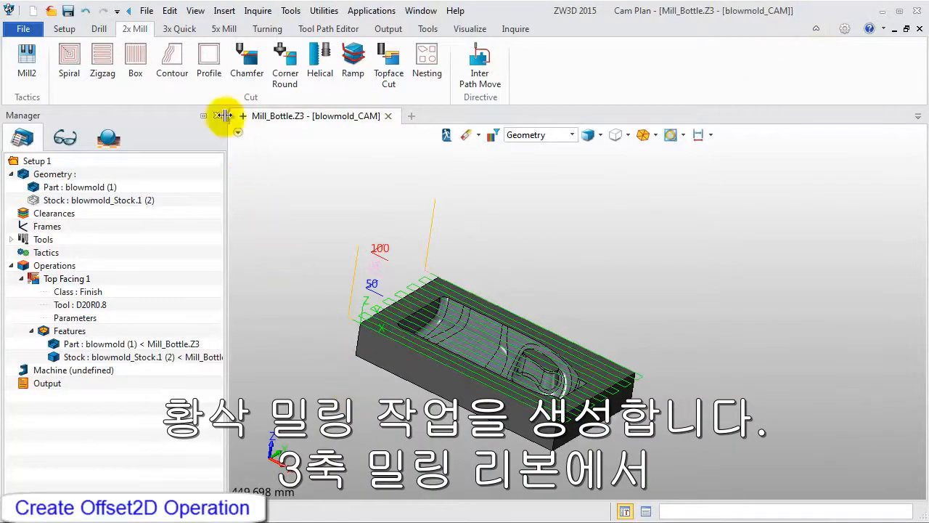
Insert an Offset 2D roughing operation on the blowmold part with the D20R0.8 tool, without calculating it yet.
click(180, 29)
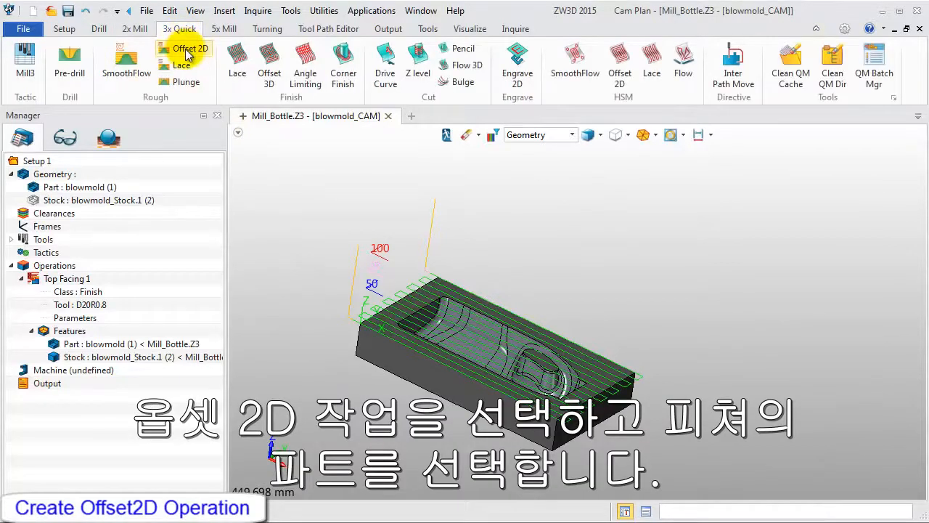
click(187, 55)
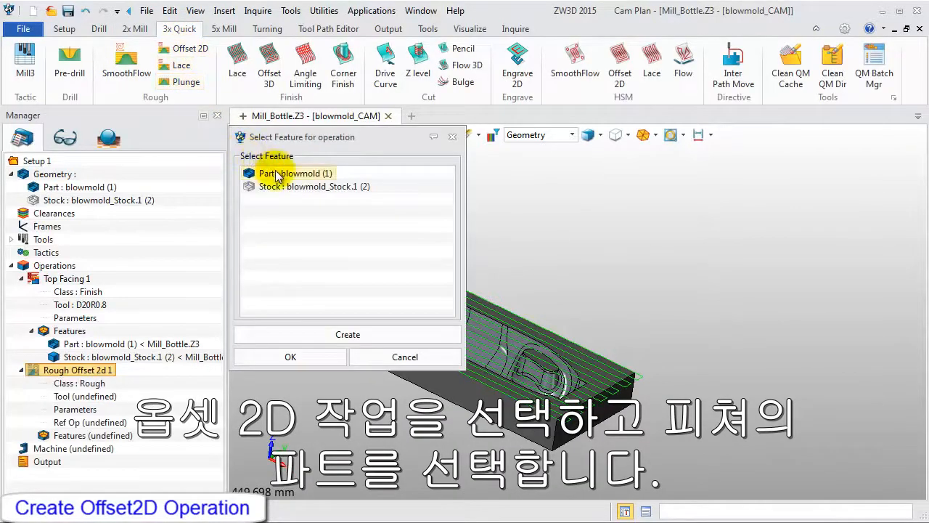
click(276, 174)
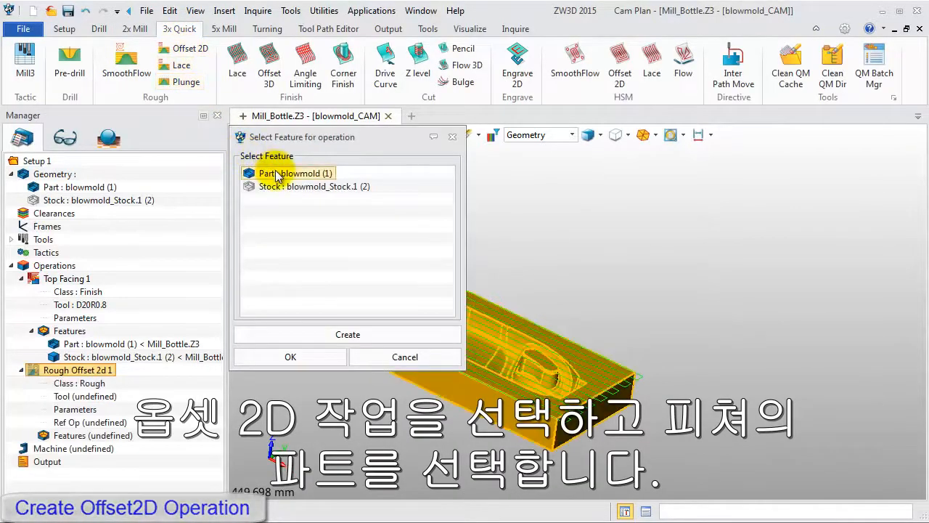
click(297, 357)
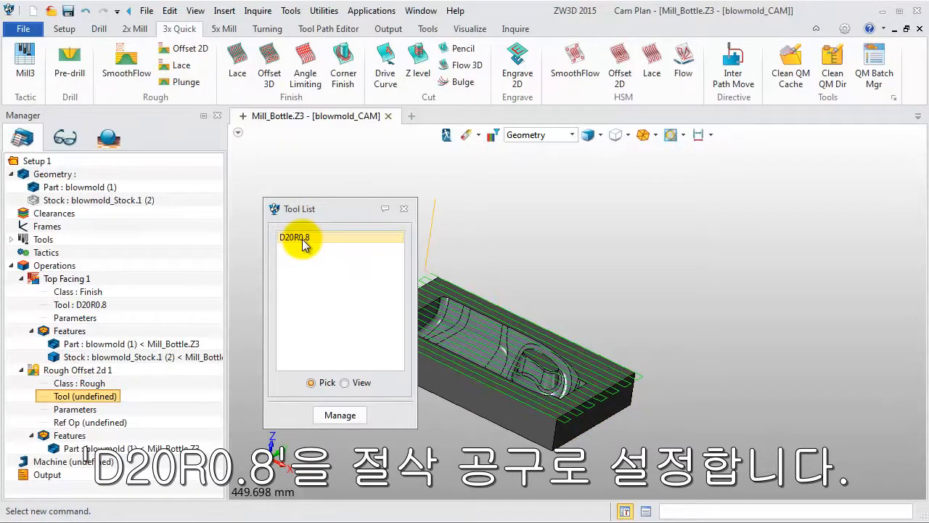
double_click(303, 239)
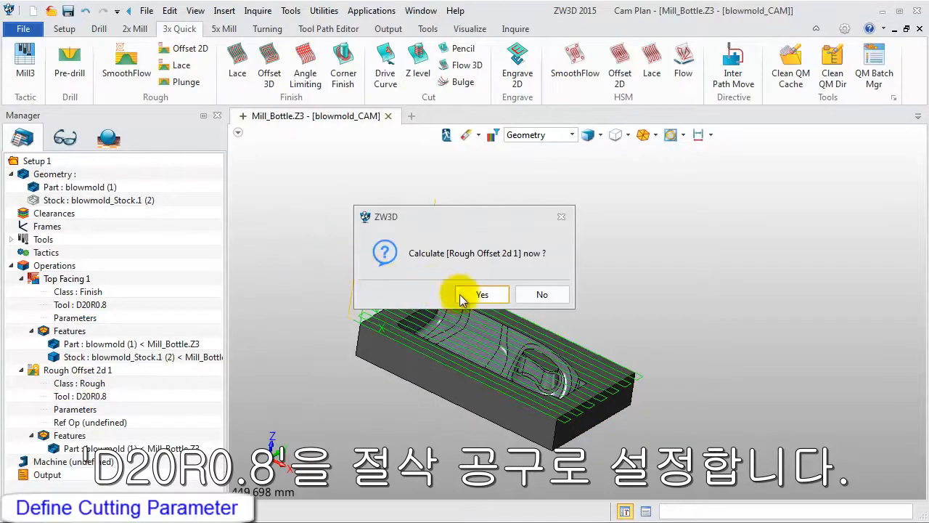
click(542, 294)
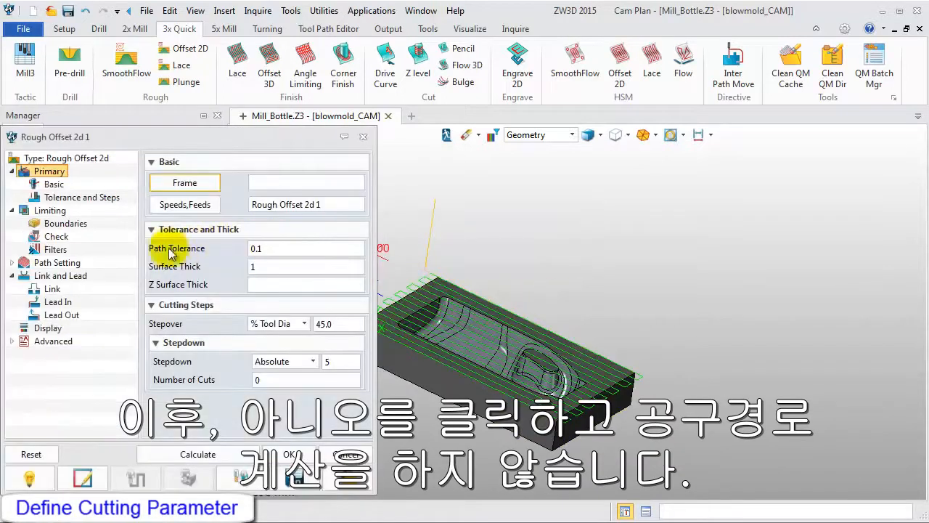
Set the Rough Offset 2d 1 surface thickness to 0.5, Z surface thickness to 0.3 and absolute stepdown to 1.
double_click(250, 267)
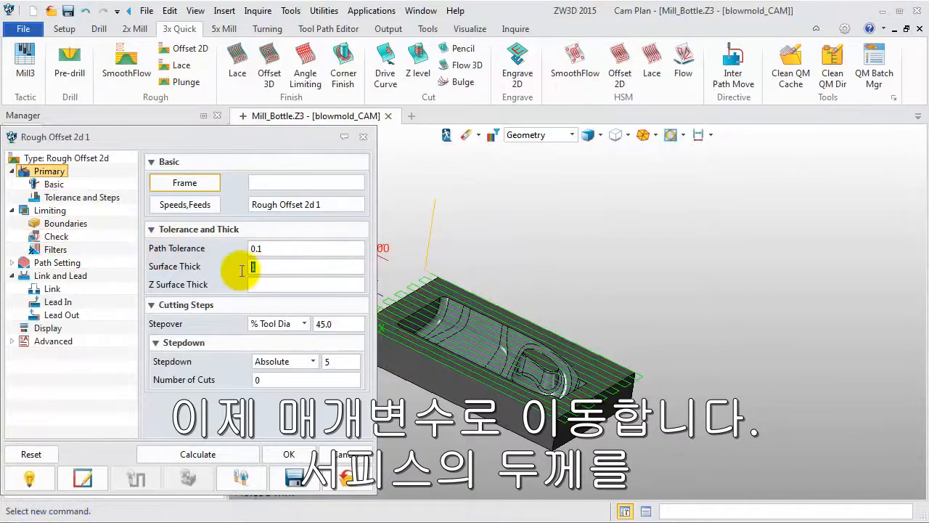
text(0.5)
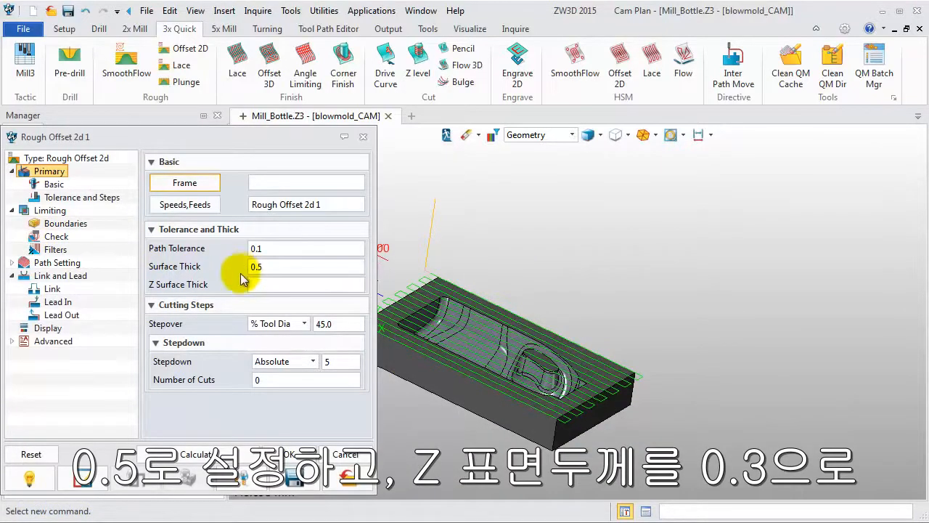
click(253, 284)
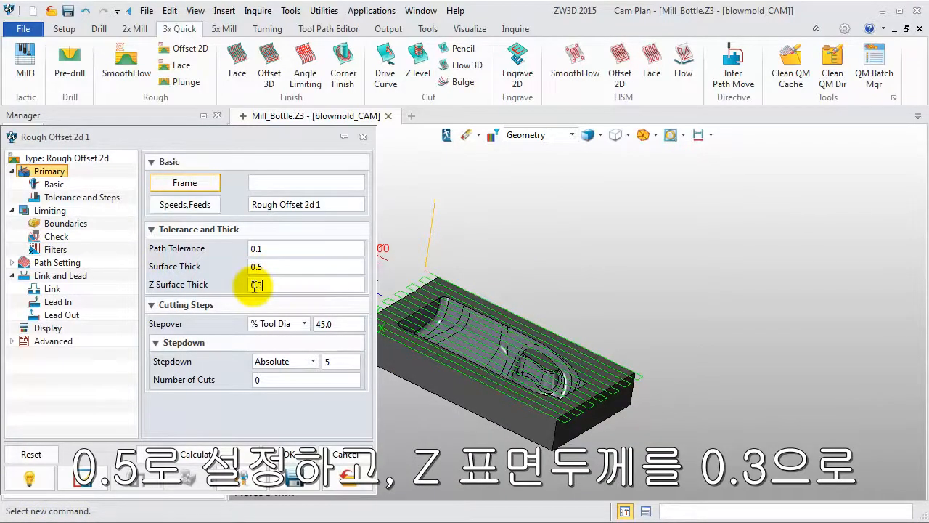
click(330, 362)
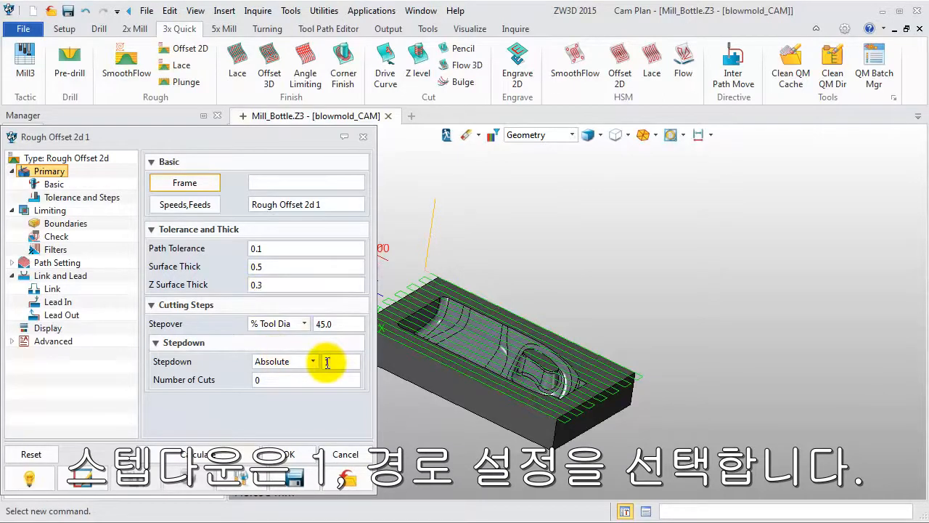
text(1)
Set the XY corner radius to 1 in the path settings of Rough Offset 2d 1.
click(58, 262)
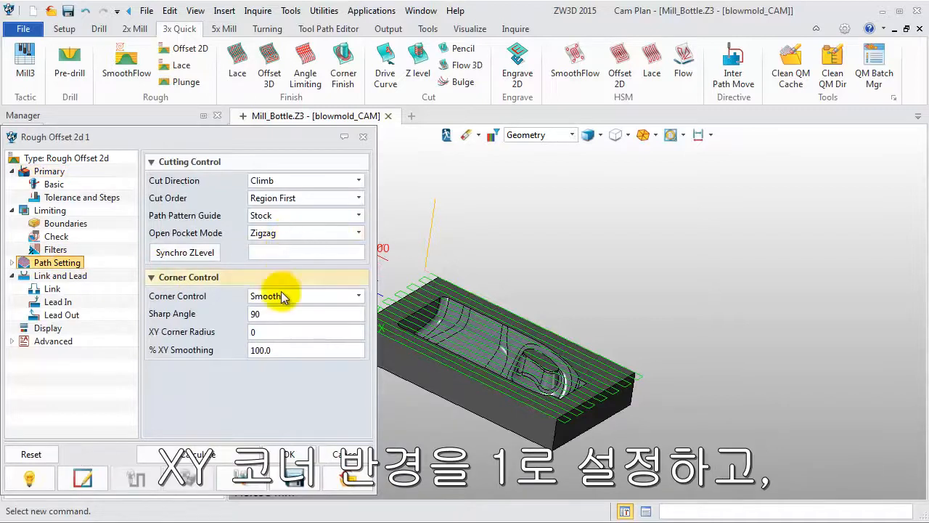
double_click(256, 331)
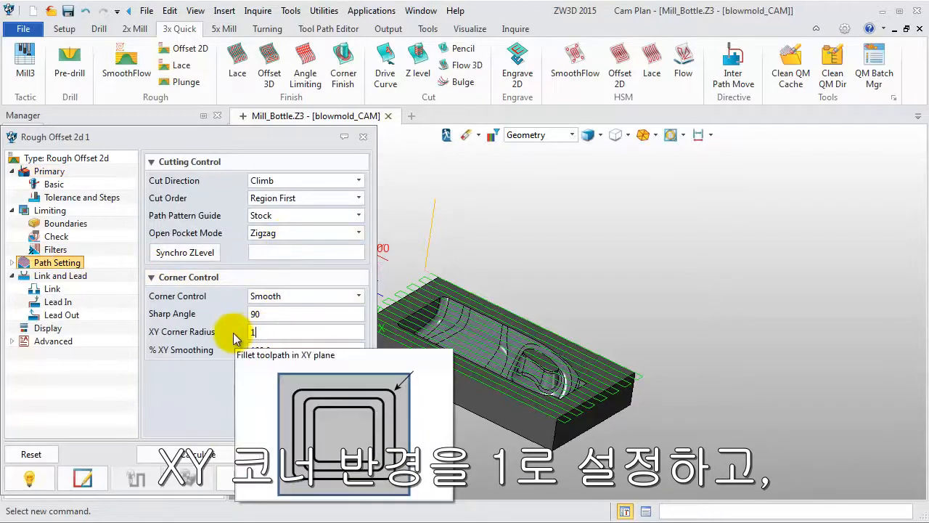
text(1)
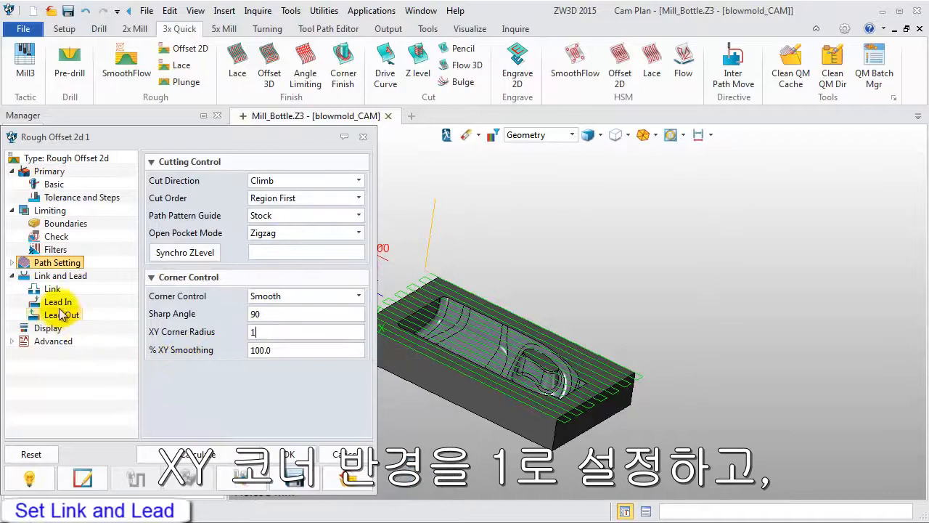
Set the short link limit to 5, lead-in ramp angle to 3 and lead-in ramp height to 1.2 for Rough Offset 2d 1.
click(60, 276)
double_click(256, 235)
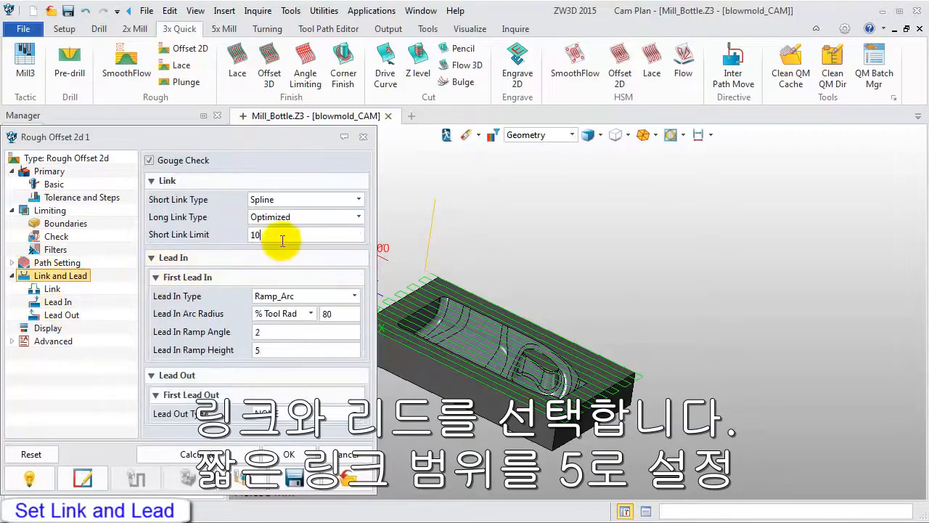
text(3)
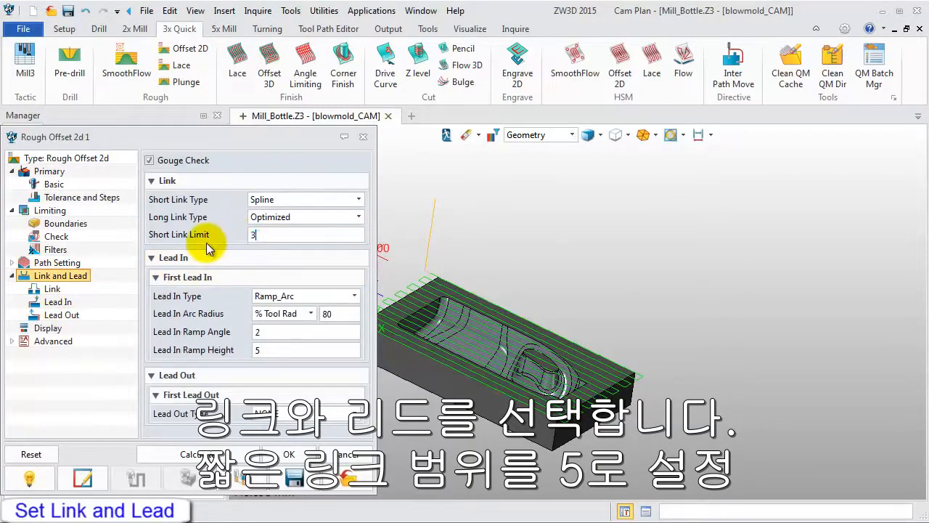
key(BackSpace)
text(5)
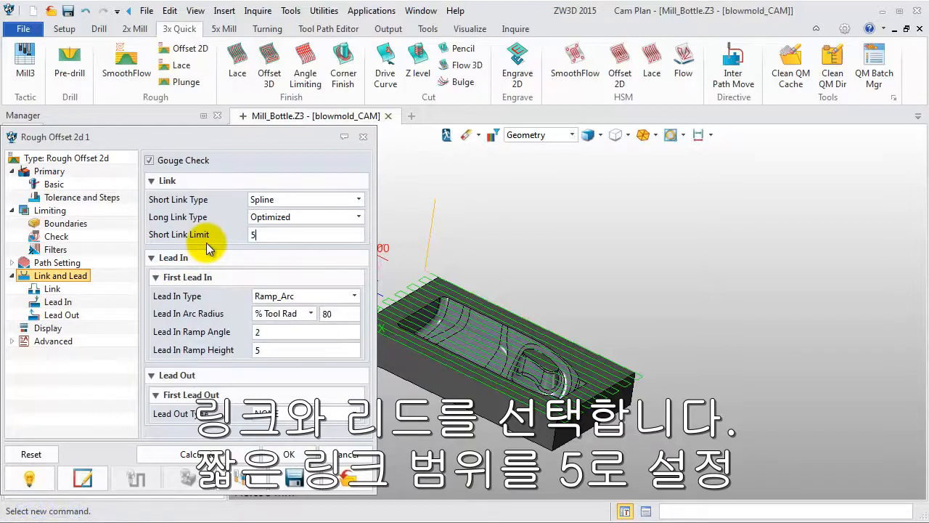
double_click(269, 332)
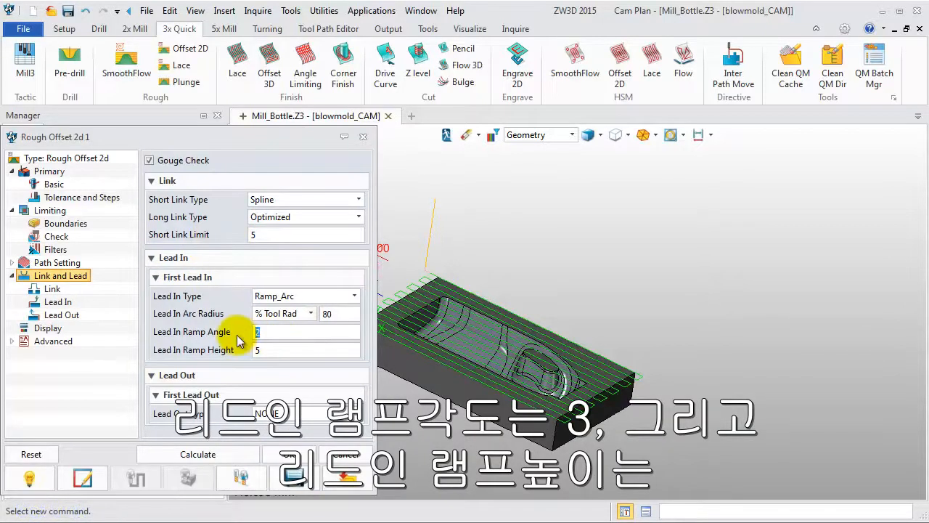
double_click(256, 350)
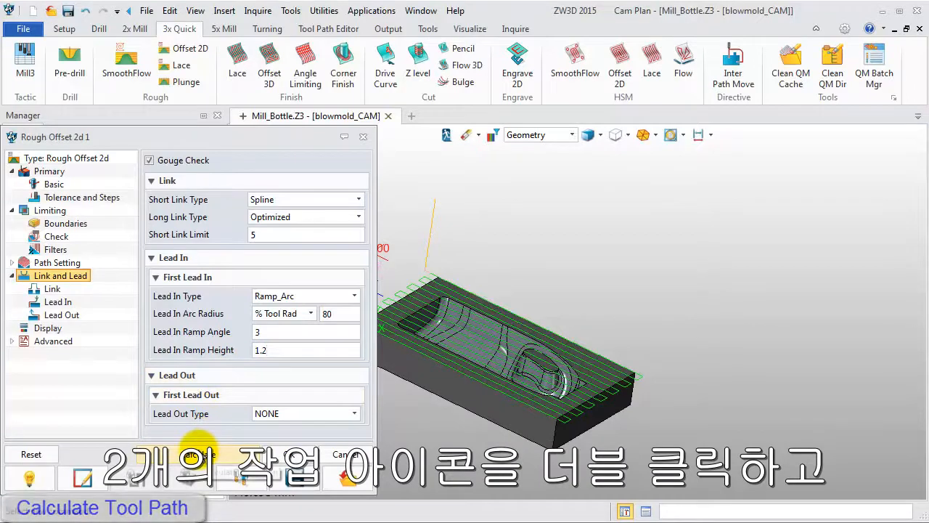
Calculate the Rough Offset 2d 1 tool path and hide the tool paths of both operations.
click(190, 455)
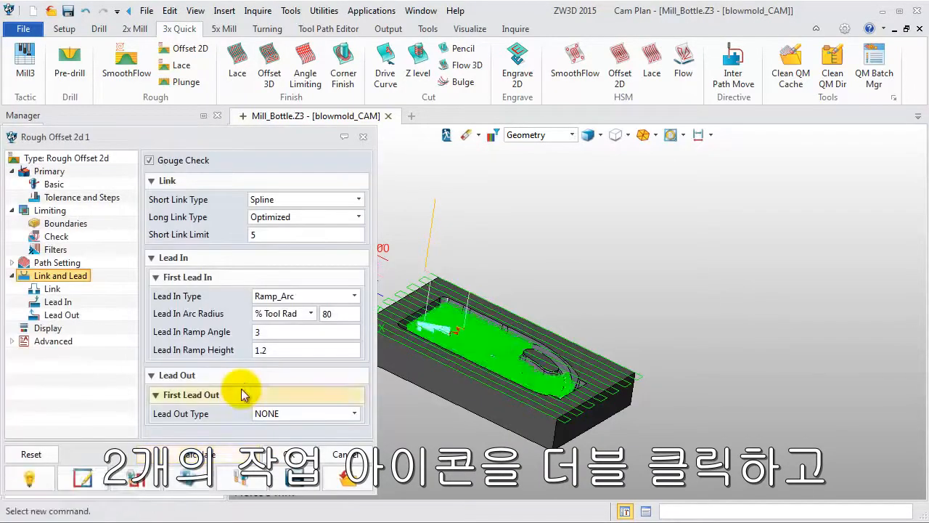
click(363, 136)
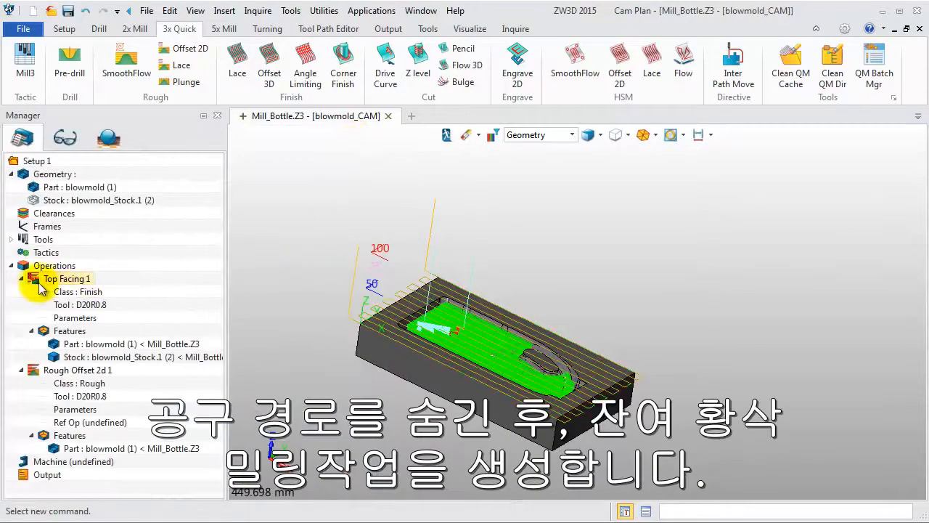
click(35, 281)
click(30, 366)
Collapse the Top Facing 1, Geometry and Rough Offset 2d 1 branches of the plan tree.
click(21, 278)
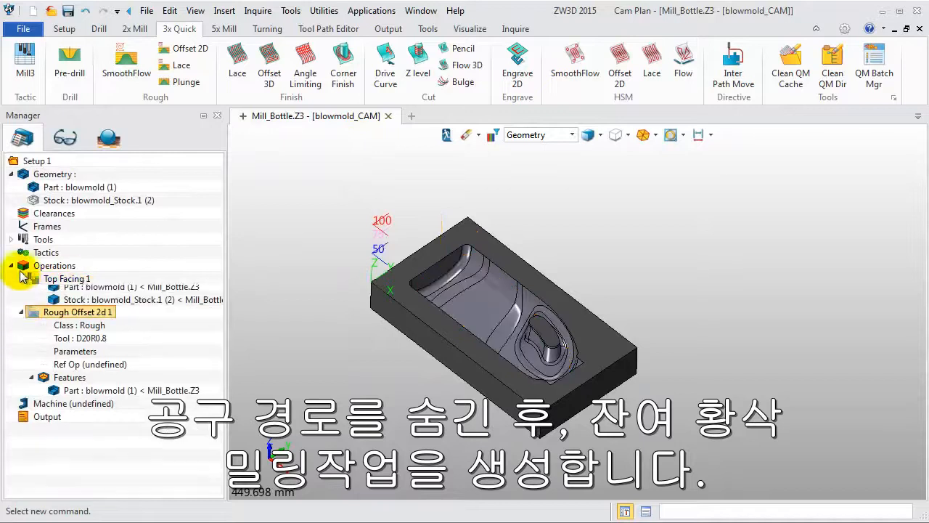
click(11, 174)
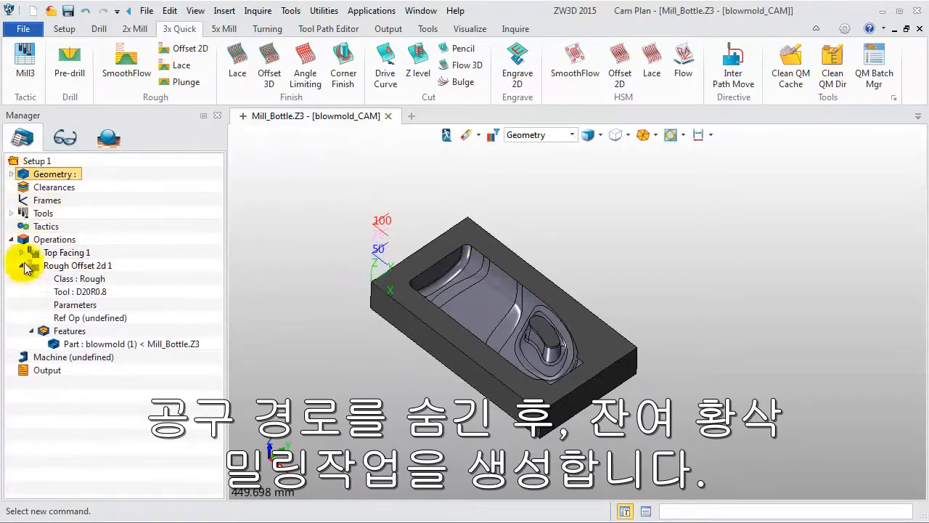
click(21, 266)
Duplicate the Rough Offset 2d 1 operation and assign the D6R3 tool from the Tool Library to the copy.
right_click(54, 270)
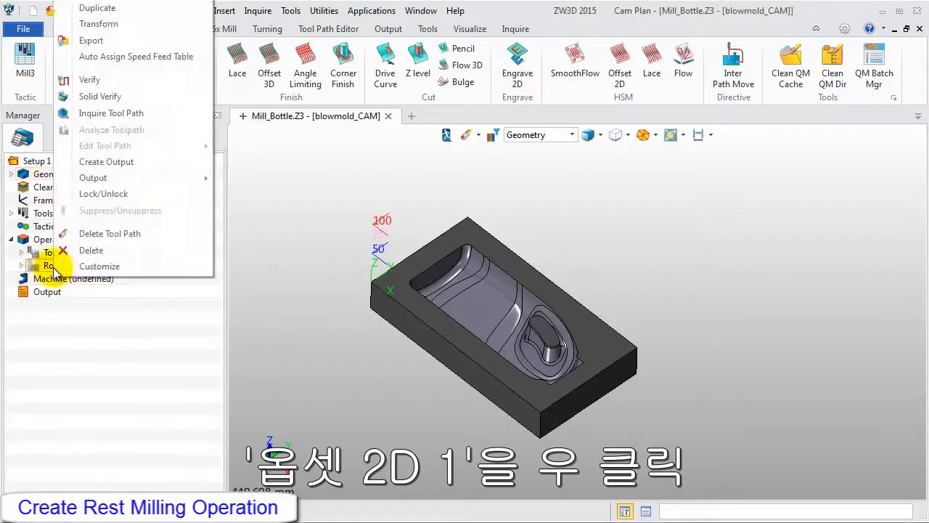
click(117, 9)
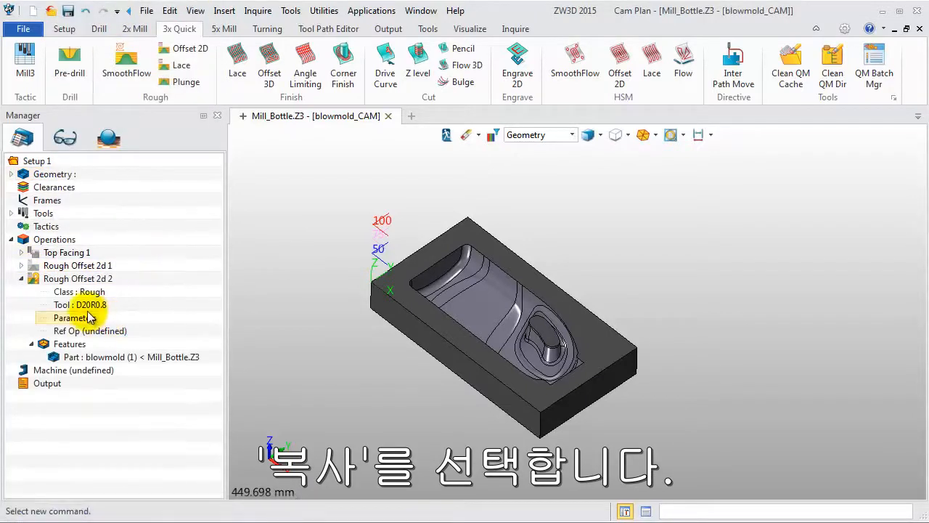
right_click(87, 308)
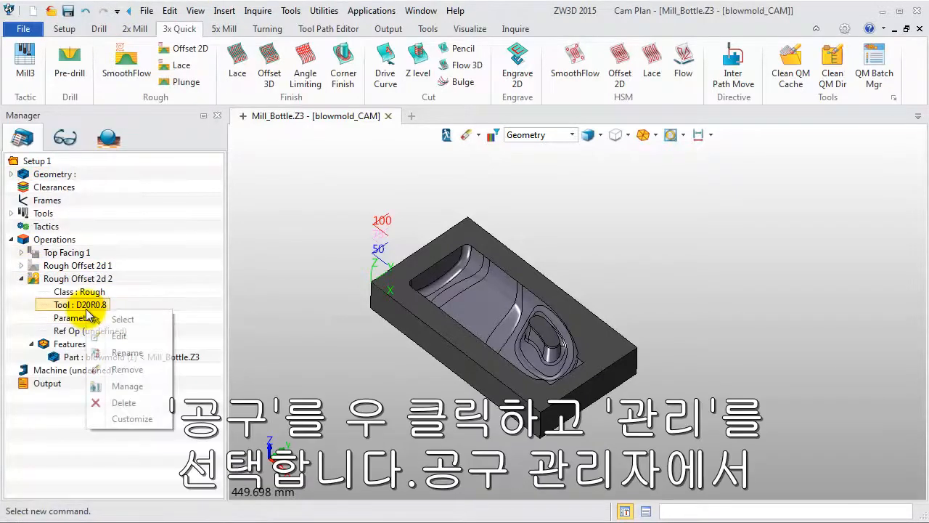
click(126, 387)
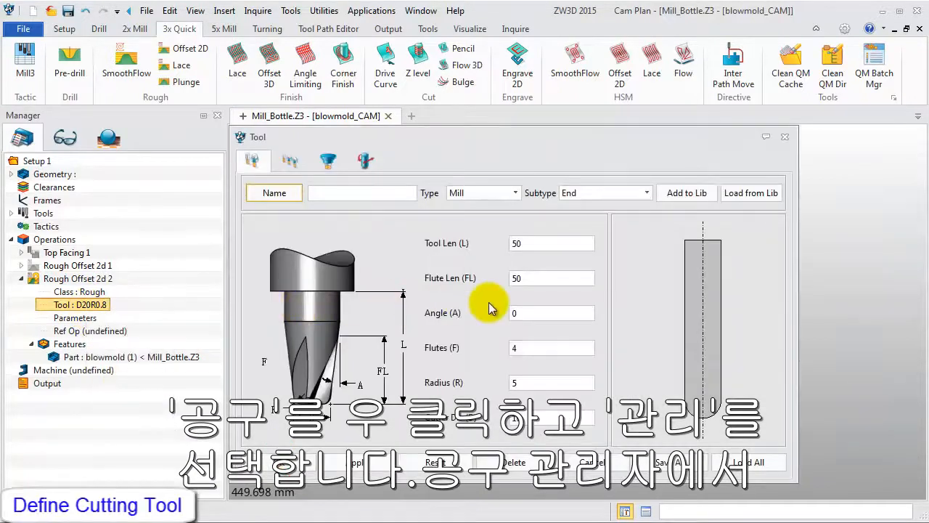
click(747, 461)
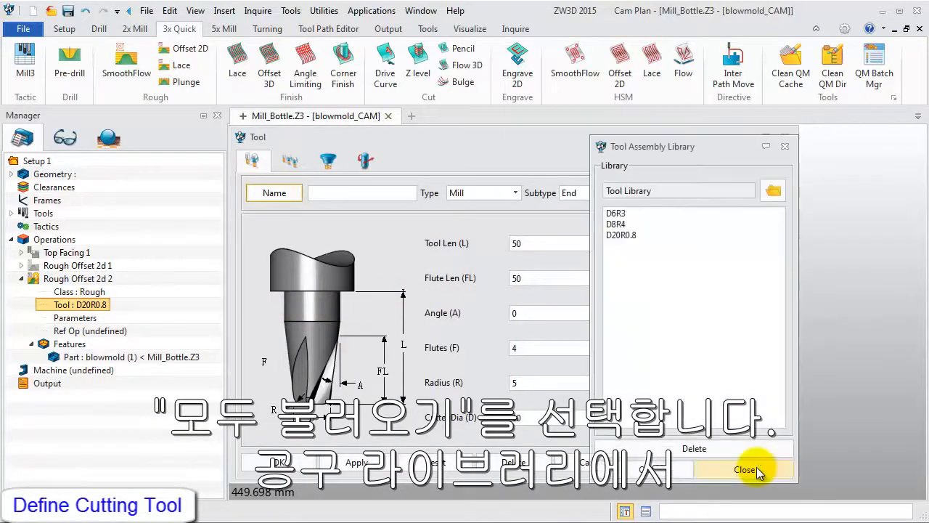
click(637, 215)
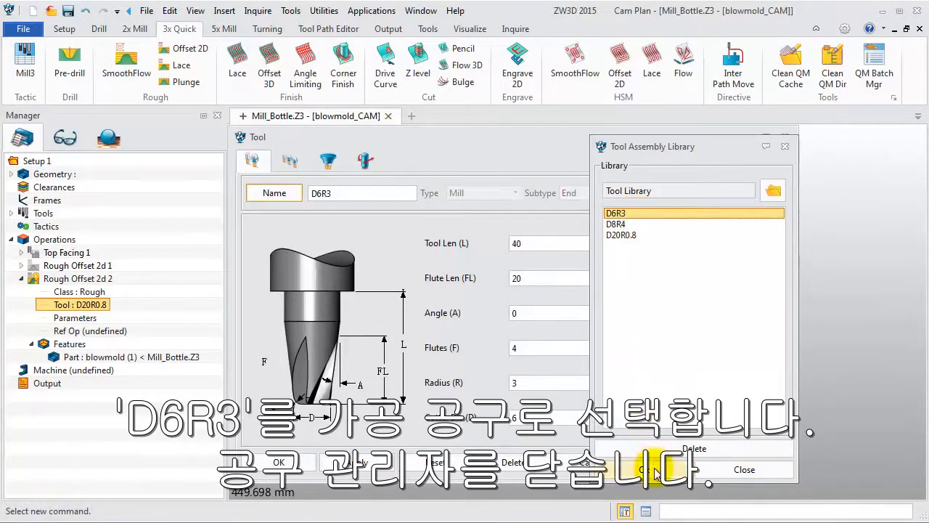
click(632, 469)
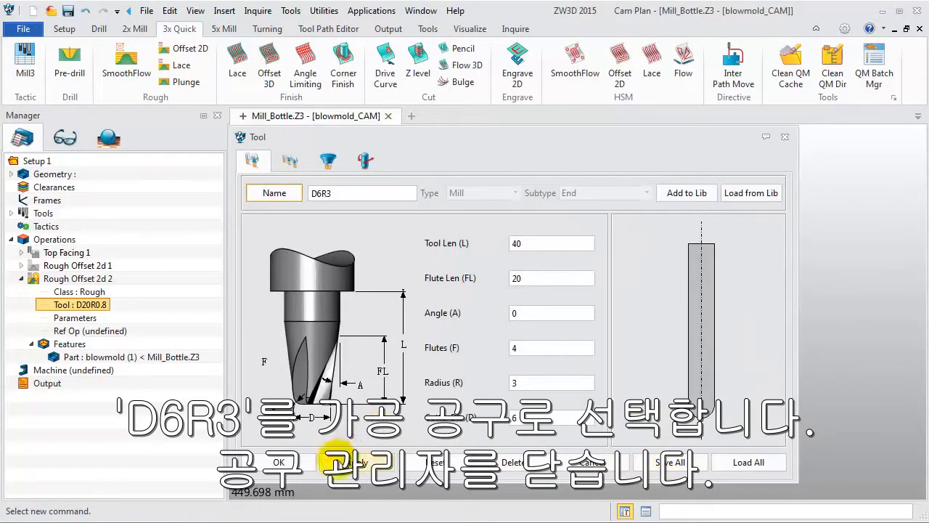
click(283, 462)
click(436, 293)
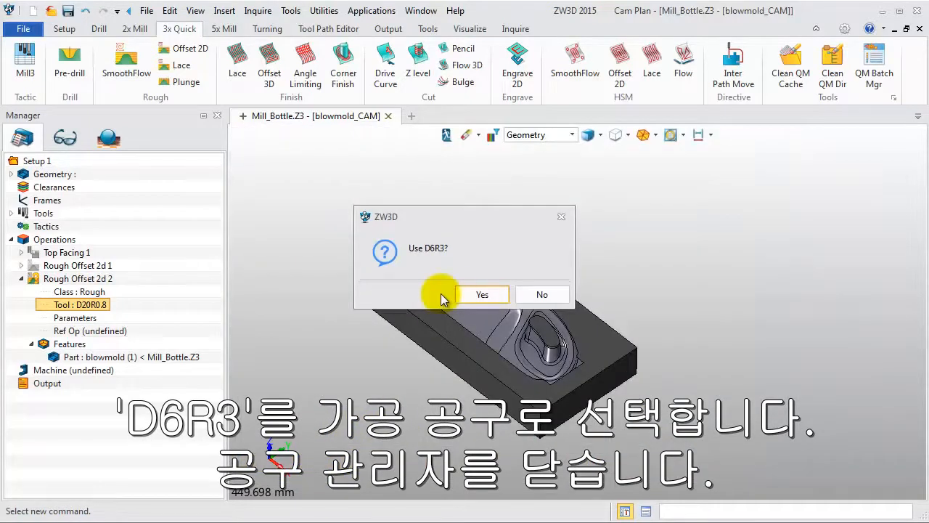
click(472, 295)
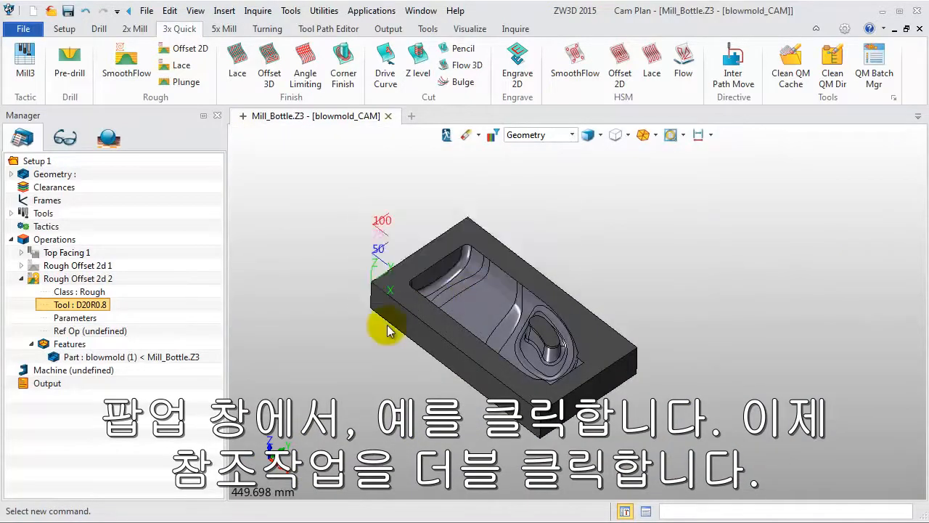
Set Rough Offset 2d 1 as the reference operation of Rough Offset 2d 2.
double_click(104, 333)
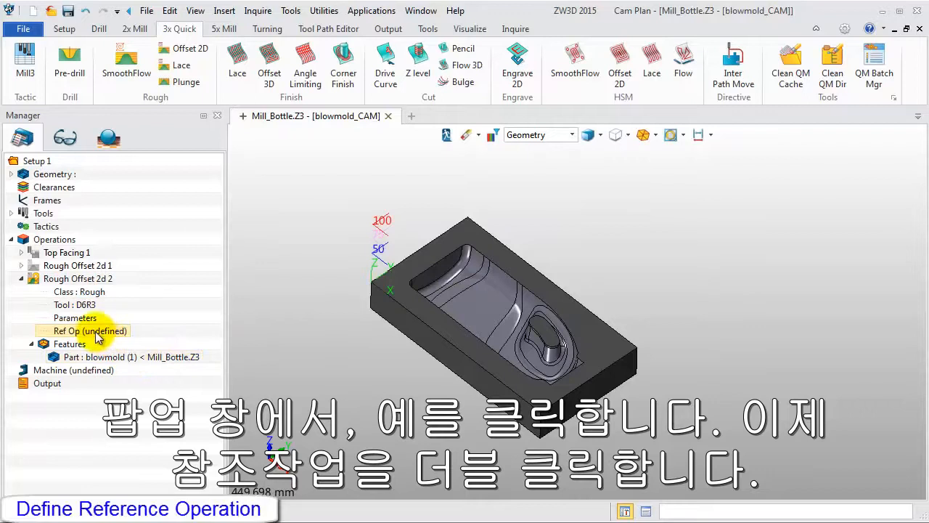
click(288, 194)
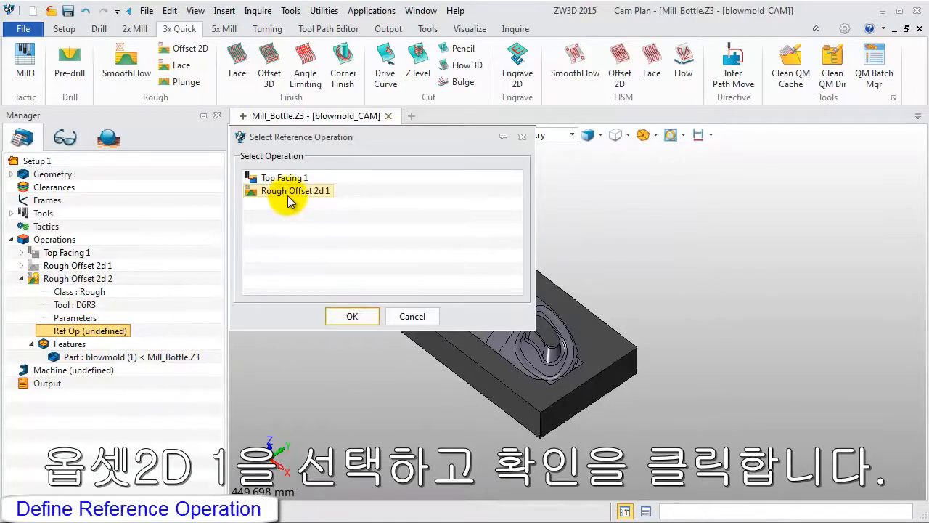
click(349, 314)
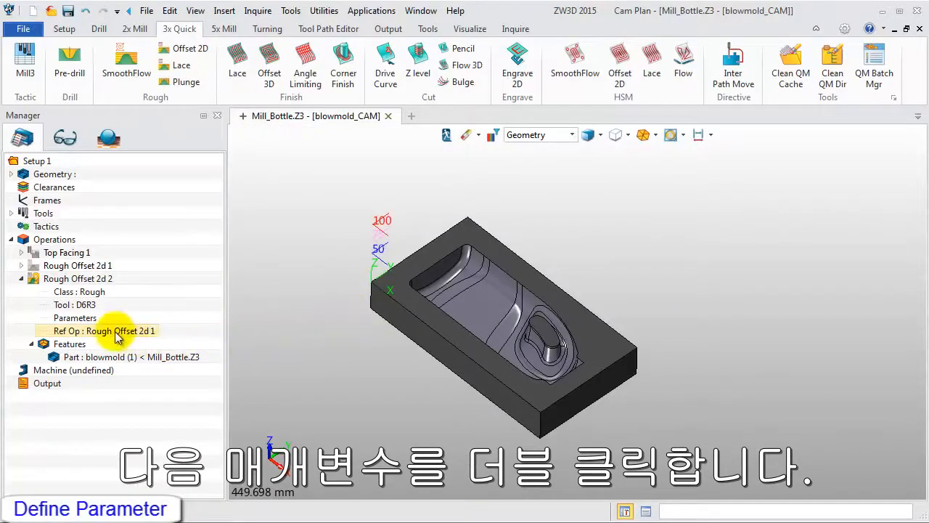
Open the parameters of Rough Offset 2d 2 and set its absolute stepdown to 0.5.
double_click(80, 317)
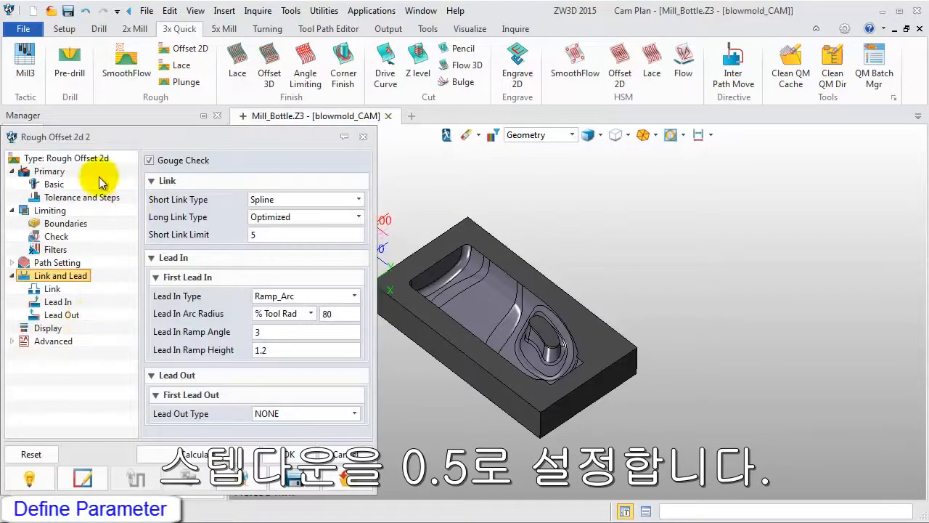
click(49, 173)
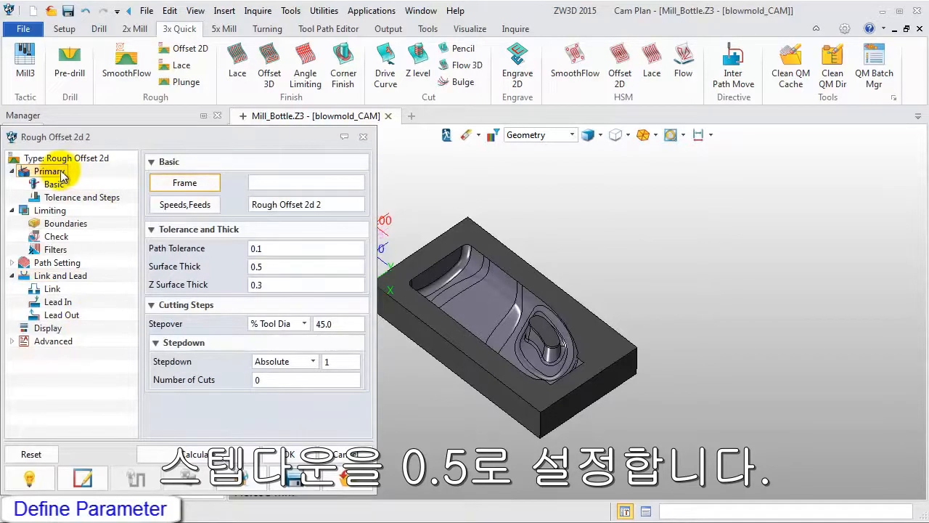
double_click(324, 361)
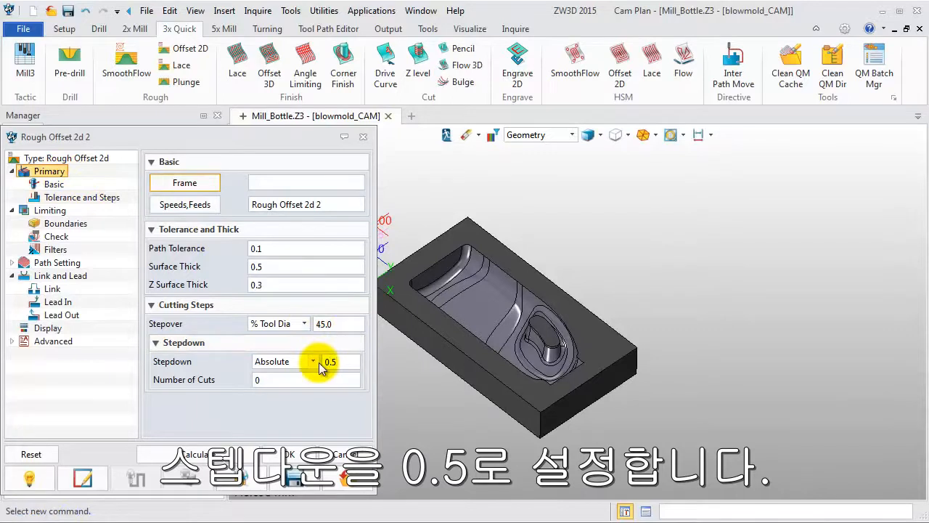
Set the path pattern guide of Rough Offset 2d 2 to Part and the XY corner radius to 0.3.
click(63, 263)
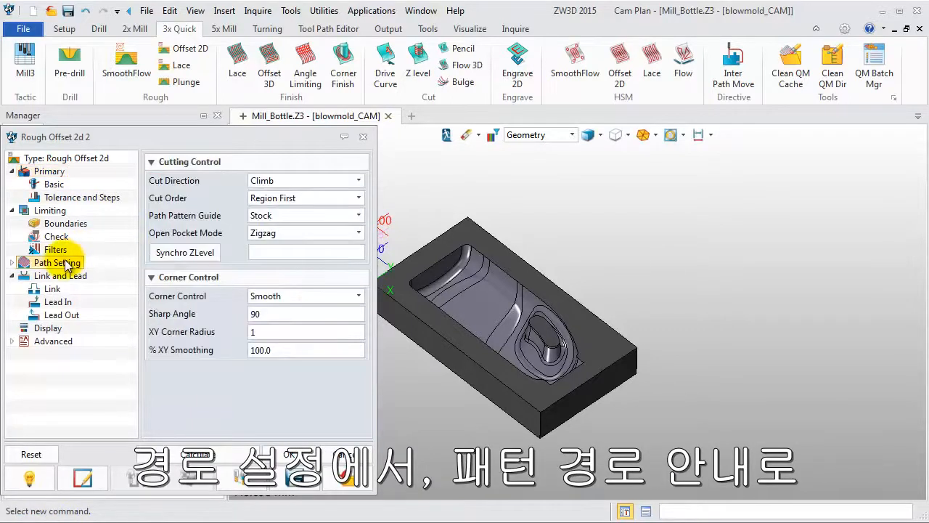
click(304, 216)
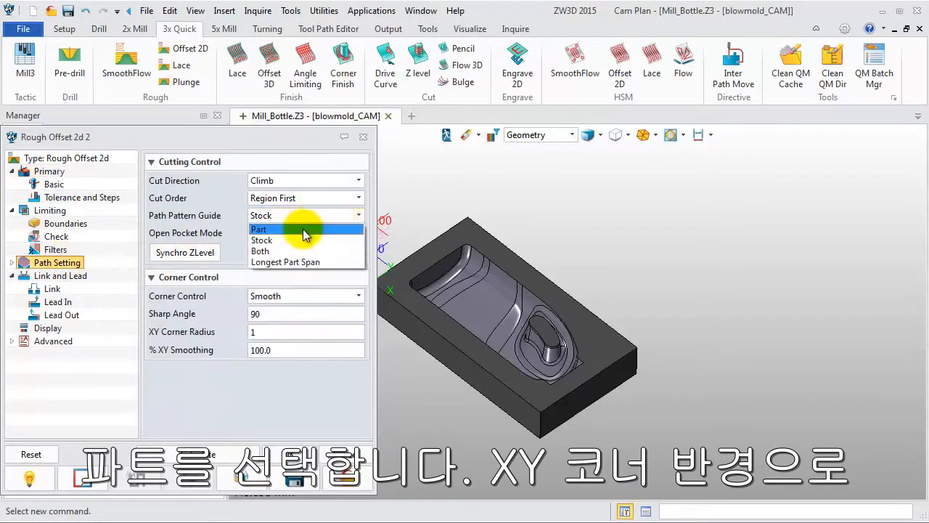
click(304, 229)
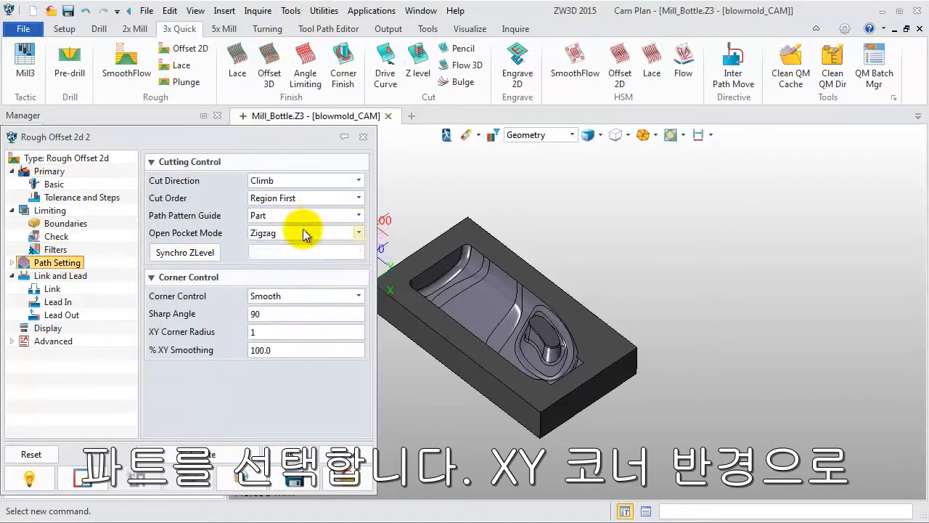
double_click(248, 332)
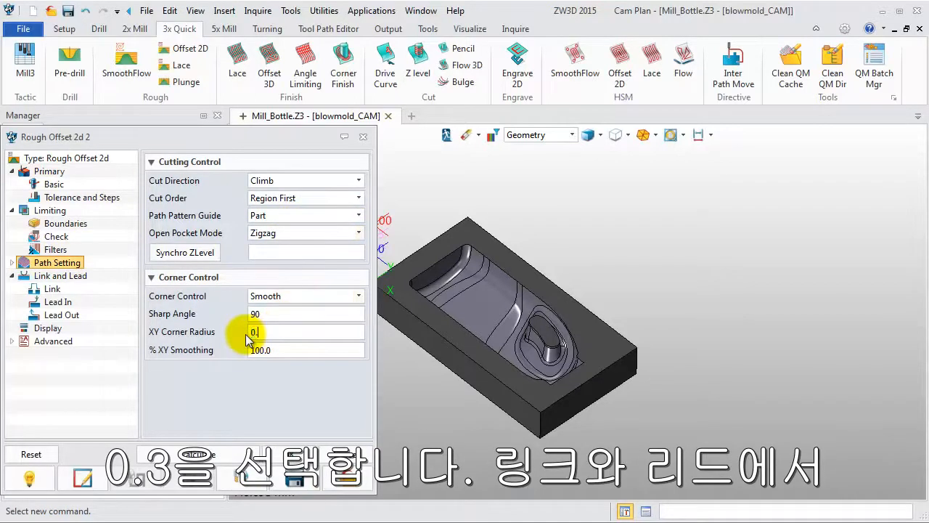
Set the short link limit to 10 and the lead-in ramp height to 0.6, and calculate the Rough Offset 2d 2 tool path.
click(58, 276)
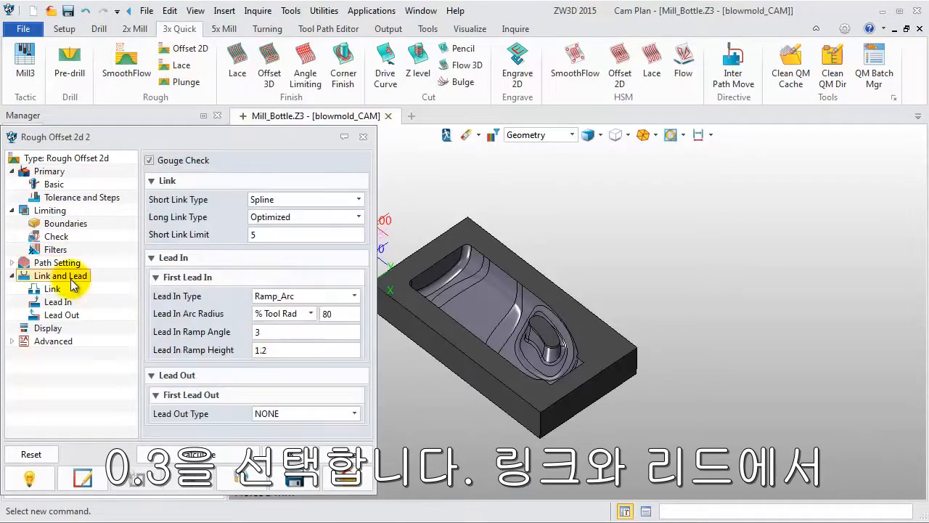
drag(264, 238, 242, 241)
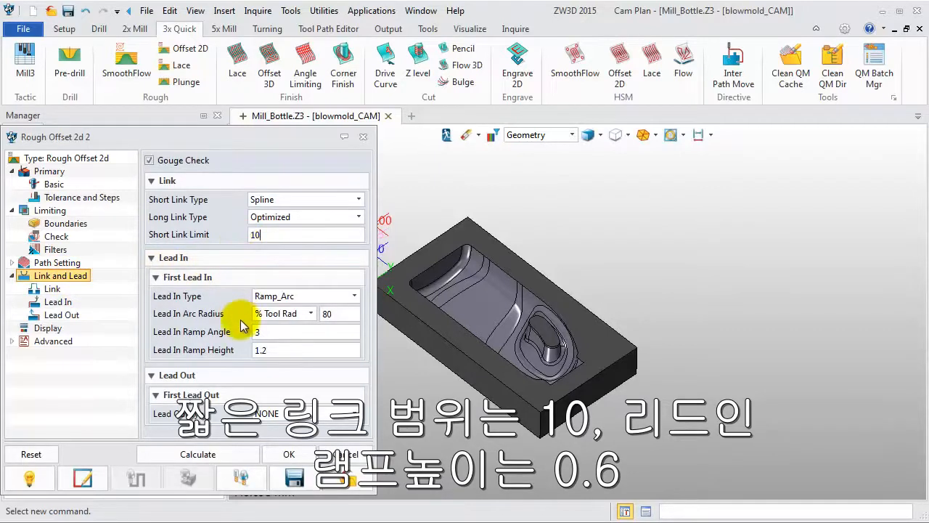
drag(270, 349, 258, 347)
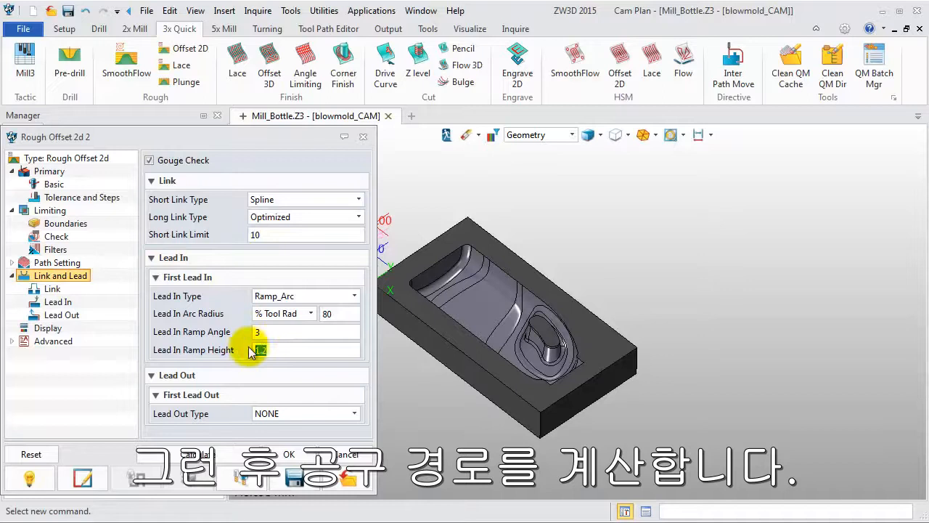
text(0.6)
click(198, 454)
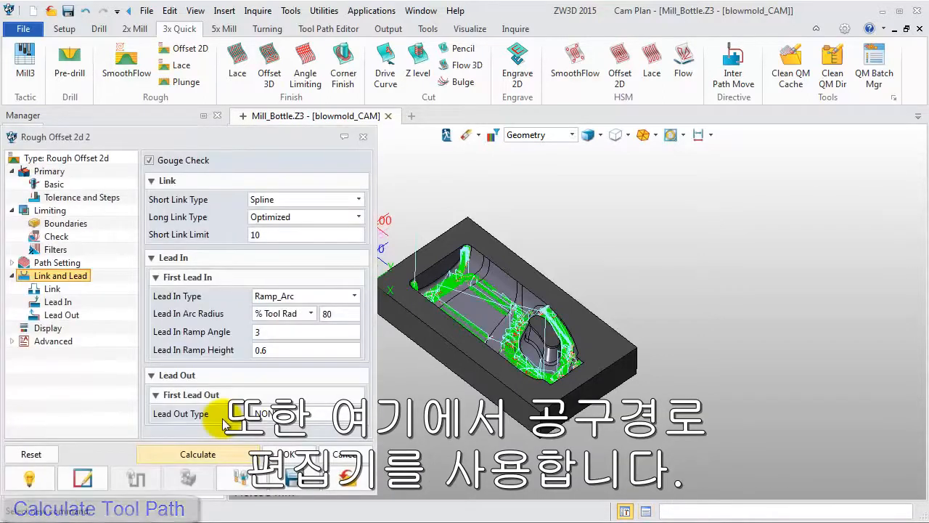
click(288, 453)
Trim the small isolated tool path patch beside the cavity's outer edge from Rough Offset 2d 2 using a four-point polygon.
scroll(758, 388, up, 3)
scroll(759, 387, up, 4)
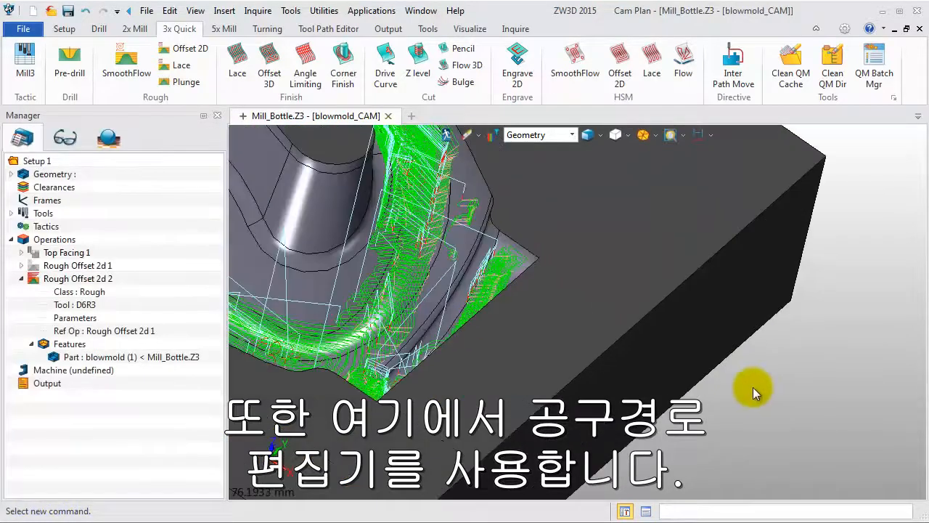
middle_drag(778, 411, 764, 410)
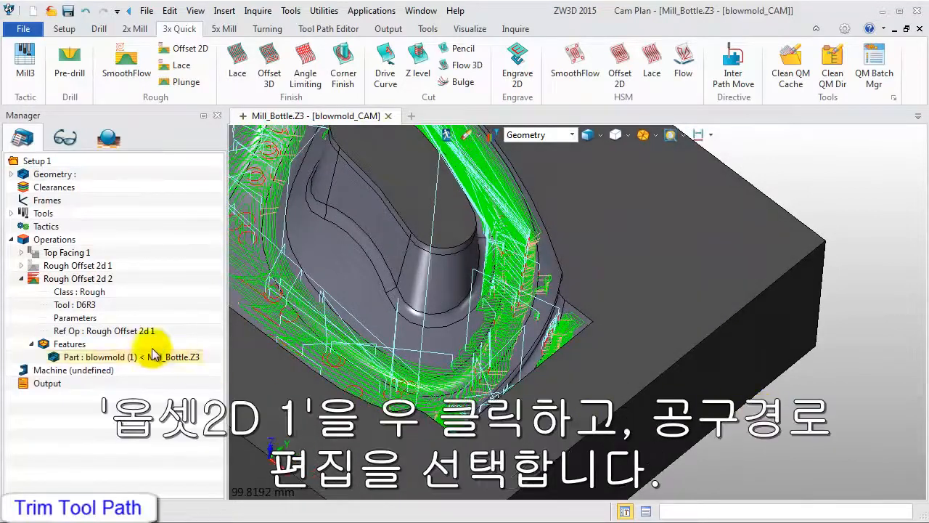
click(73, 281)
right_click(72, 282)
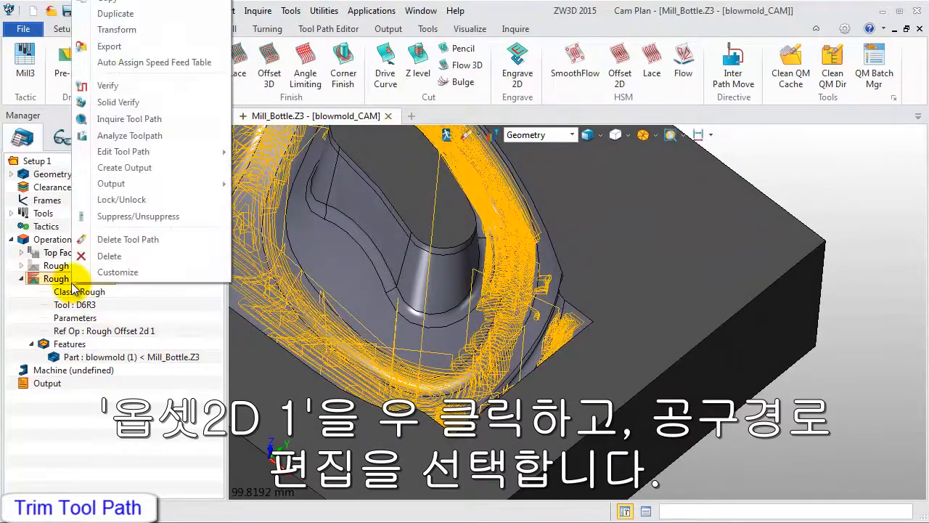
mouse_move(196, 151)
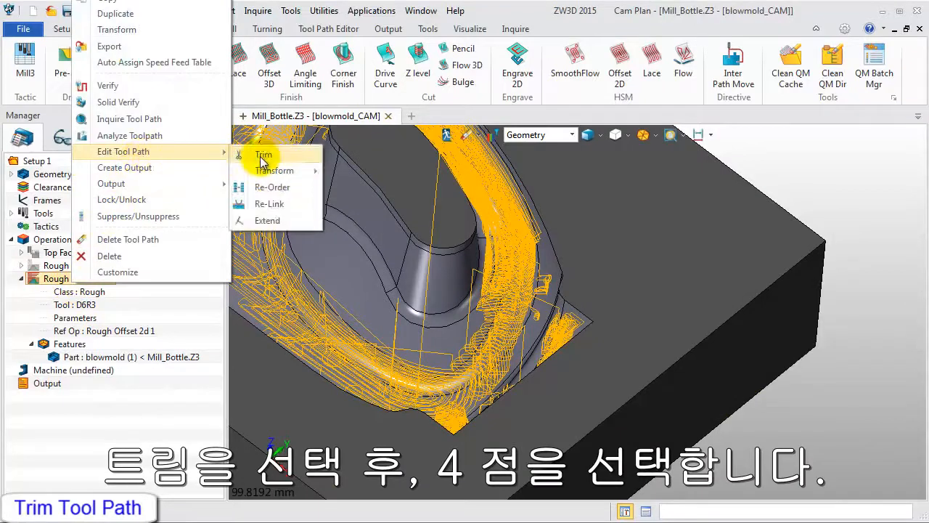
click(260, 155)
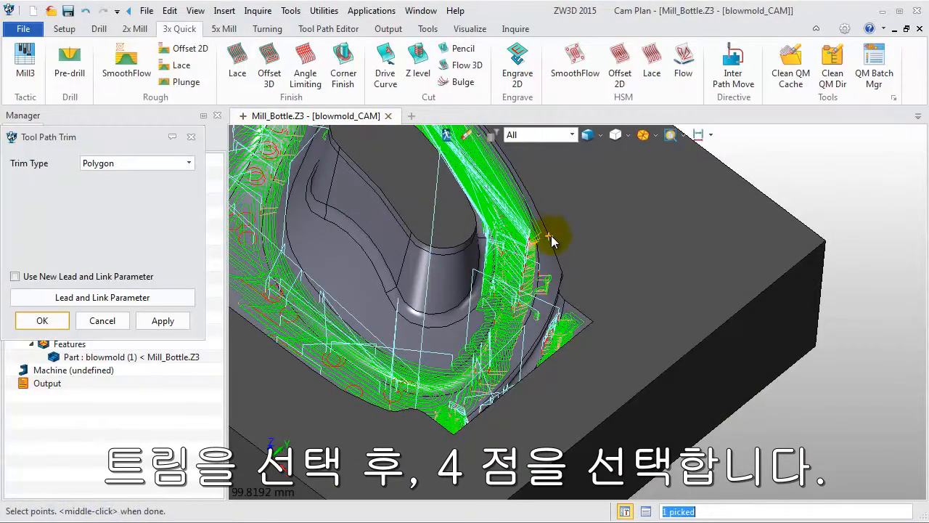
scroll(553, 240, up, 2)
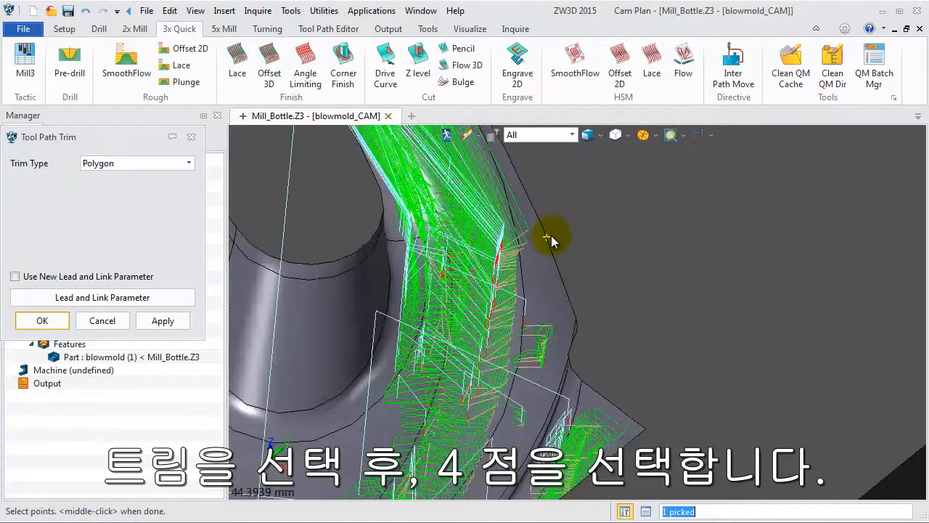
click(583, 385)
scroll(522, 383, up, 4)
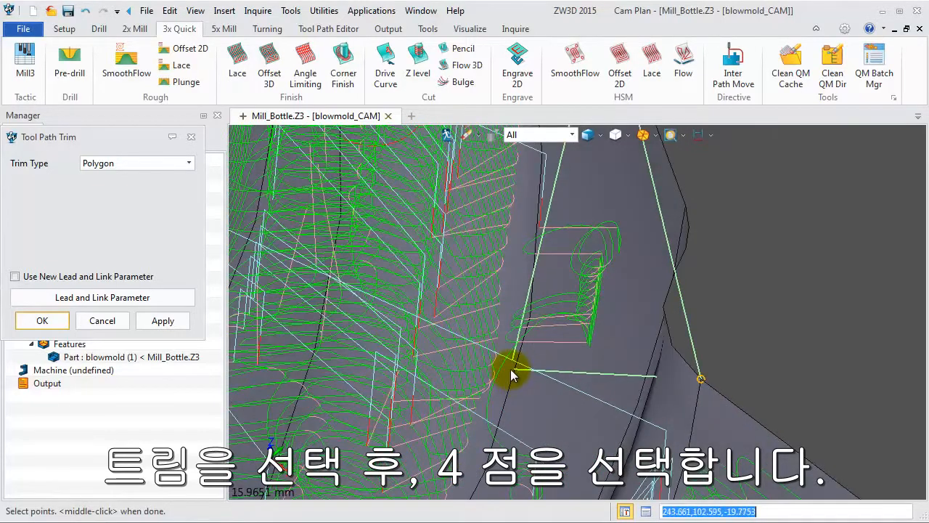
click(511, 375)
scroll(518, 348, down, 2)
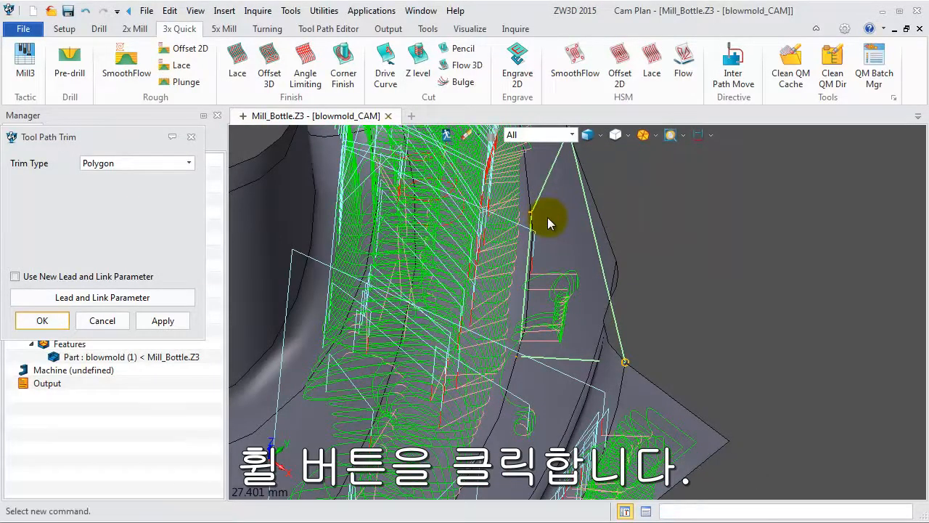
middle_click(548, 217)
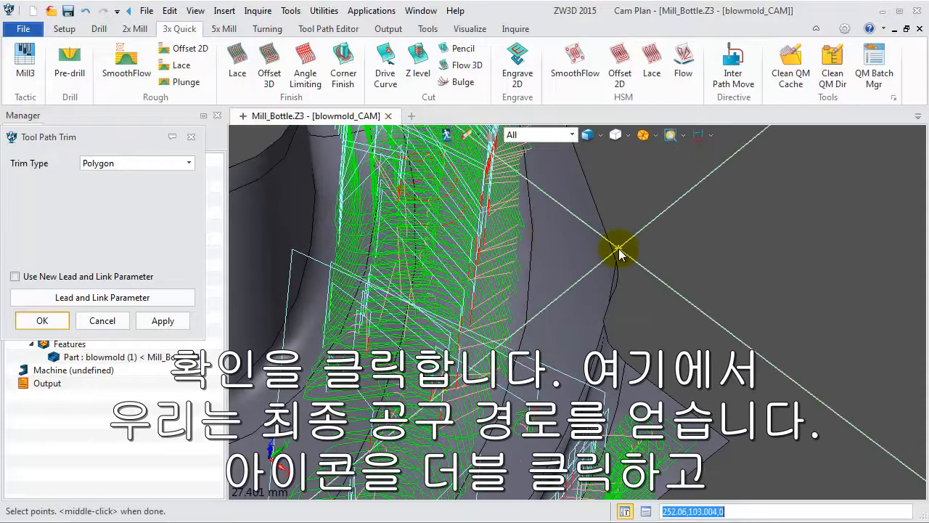
click(44, 321)
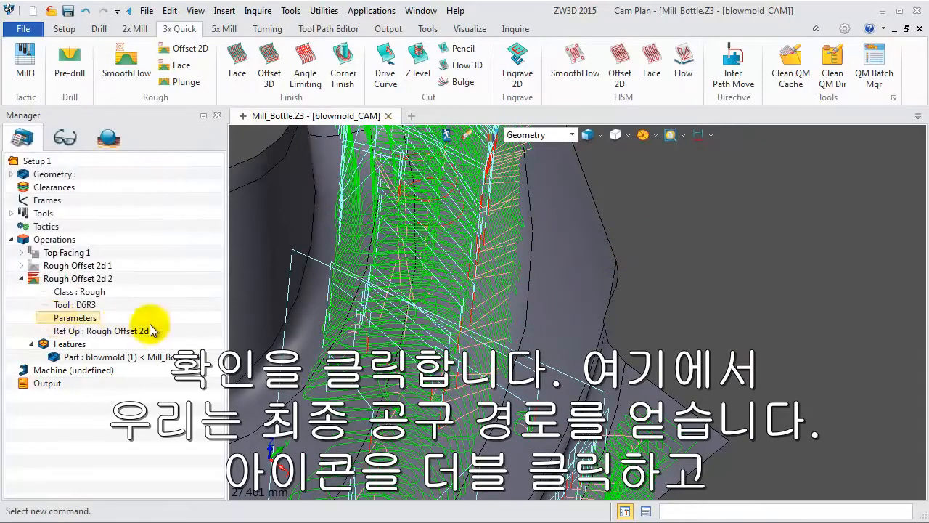
Hide the Rough Offset 2d 2 tool path and collapse its branch in the plan tree.
scroll(593, 294, down, 6)
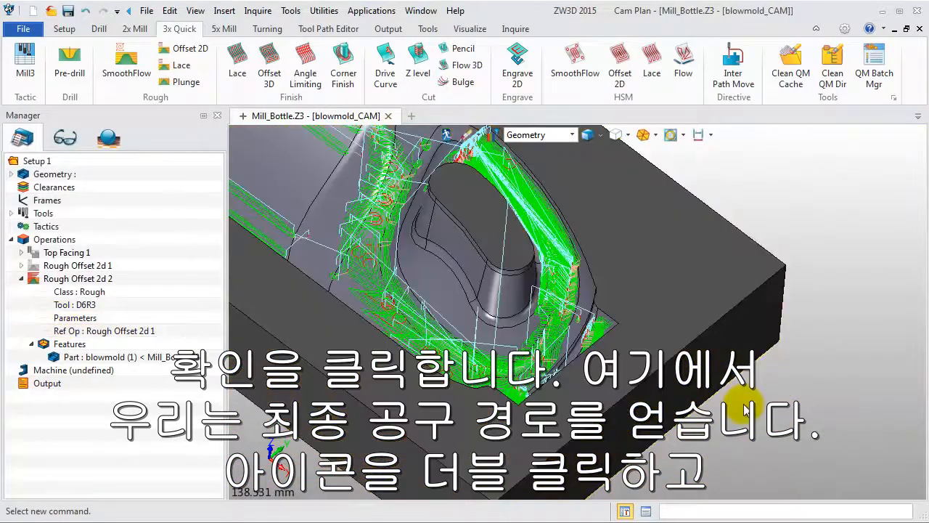
double_click(33, 278)
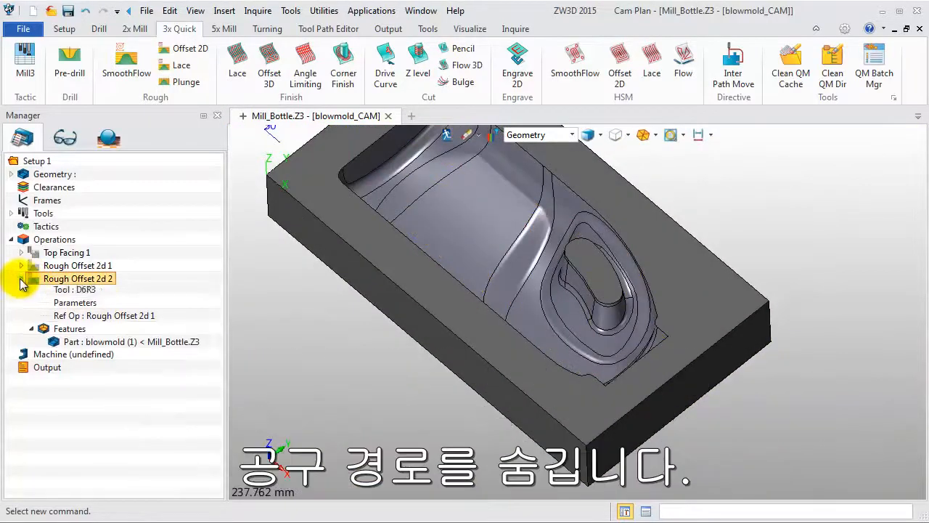
click(21, 278)
Create a Z level finishing operation and add the blowmold part as its feature.
scroll(443, 319, down, 2)
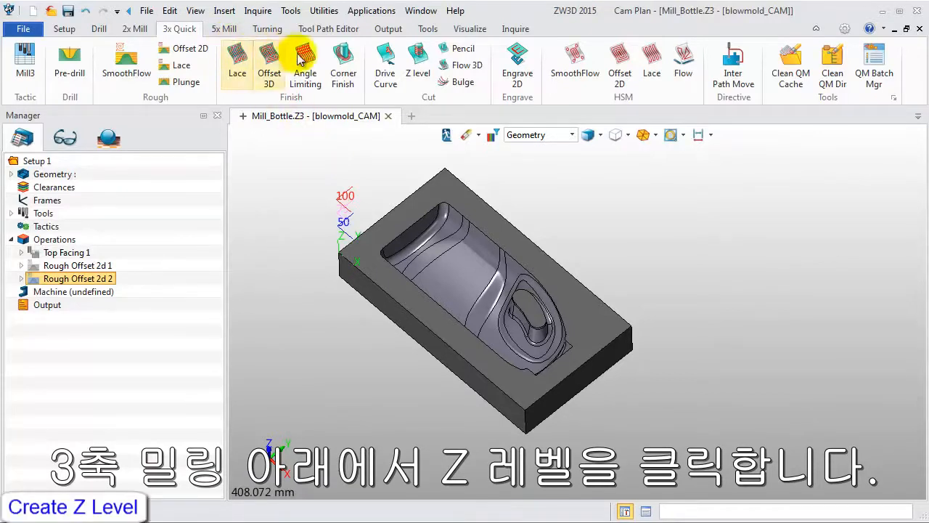
click(408, 64)
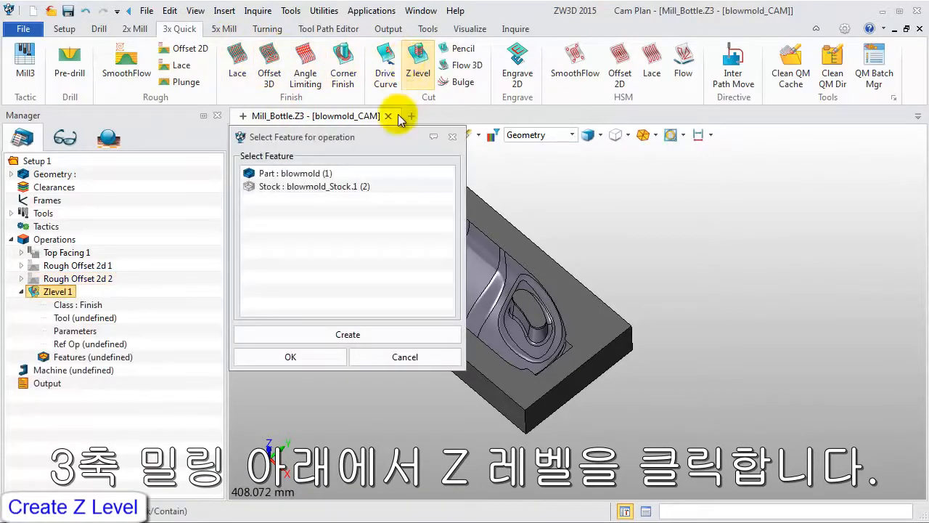
double_click(317, 176)
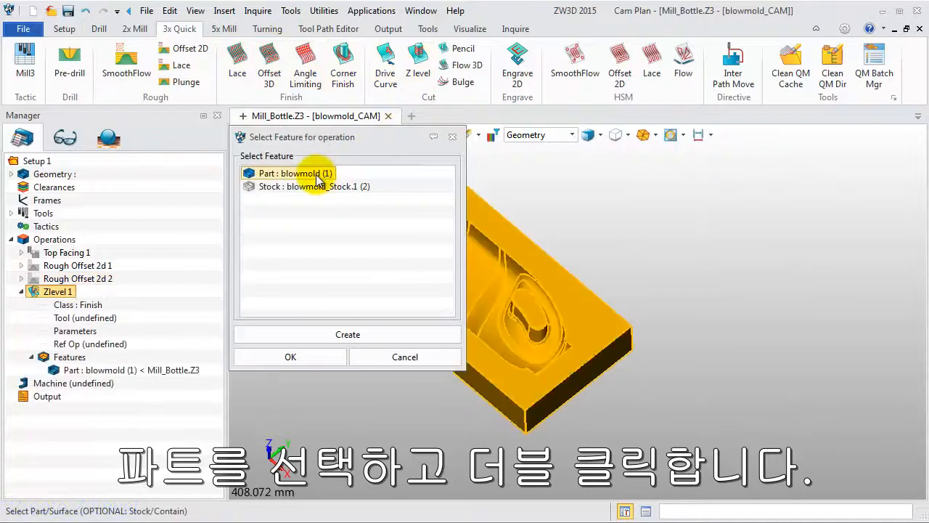
Add a Contain profile feature to Zlevel 1 from the chained outer edges of the bottle cavity.
click(309, 333)
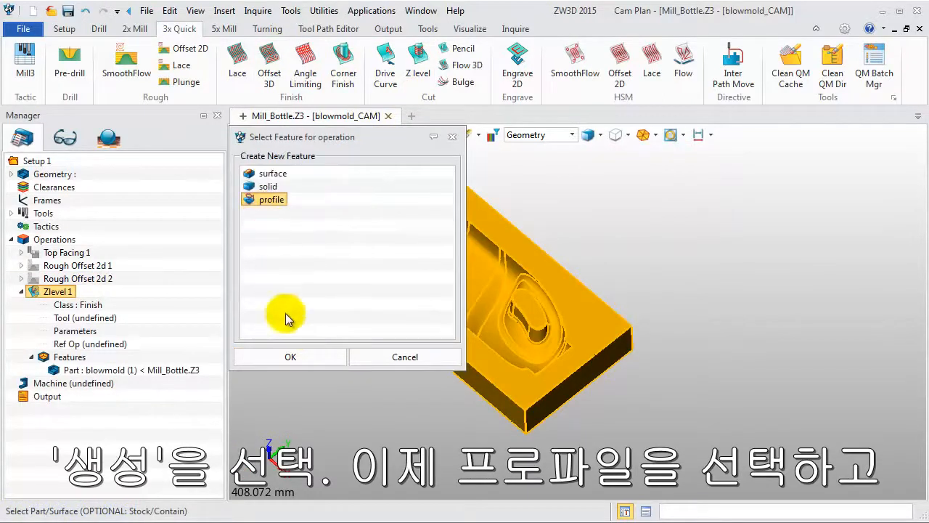
click(290, 356)
click(395, 240)
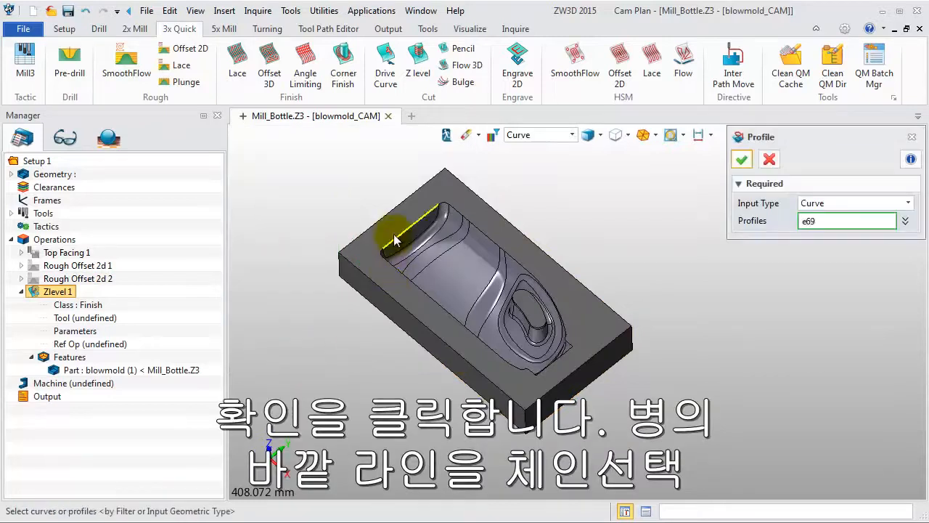
click(395, 240)
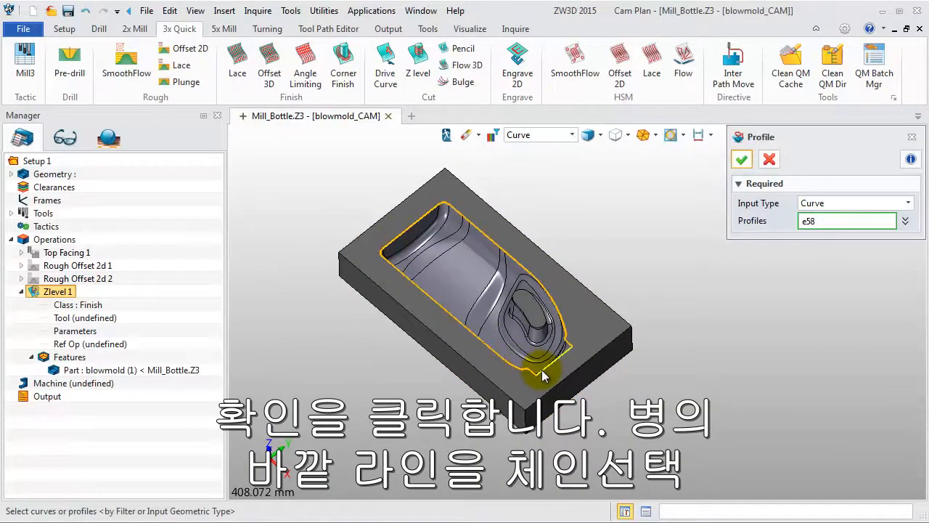
click(747, 163)
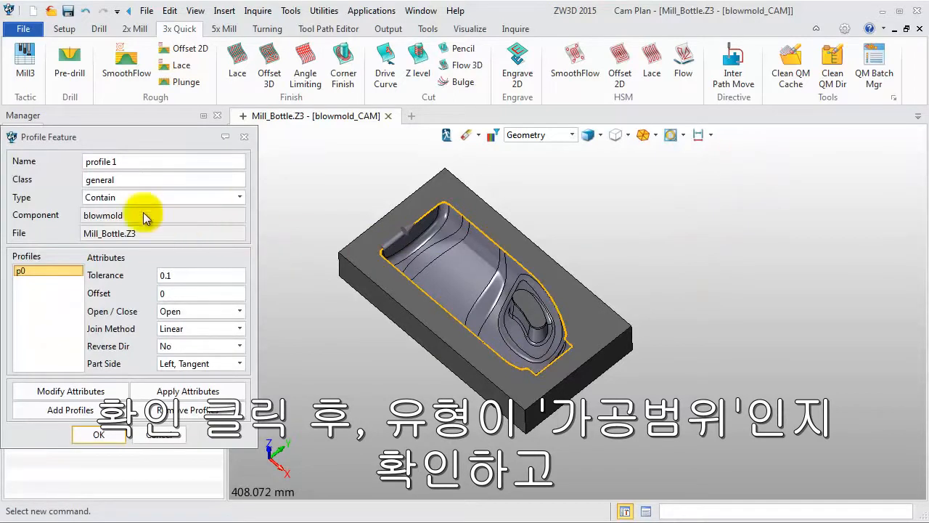
click(110, 434)
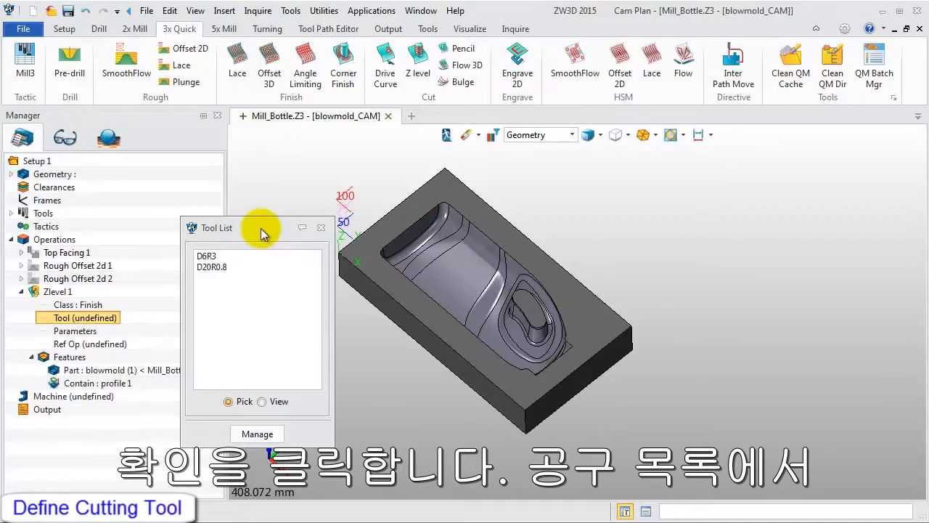
Load the D8R4 tool from the tool library and assign it to Zlevel 1 without calculating the tool path.
click(257, 433)
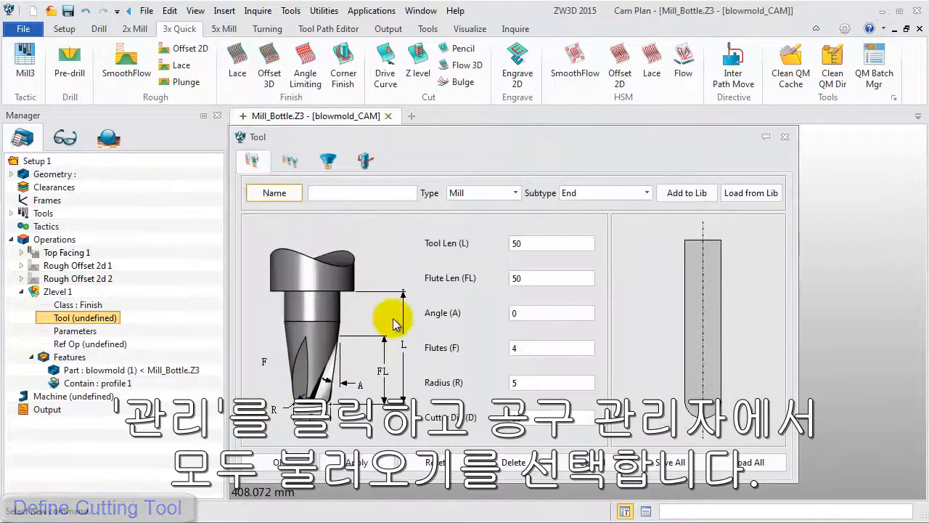
click(768, 463)
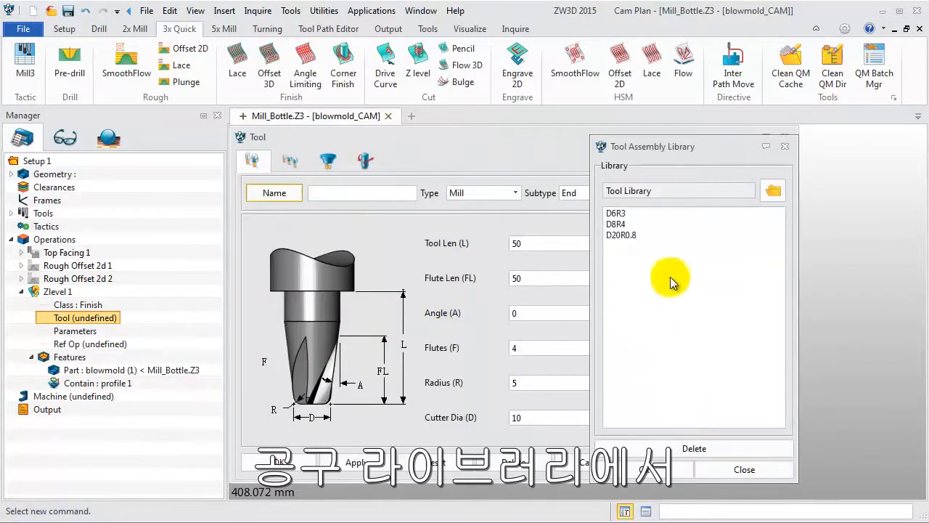
click(633, 225)
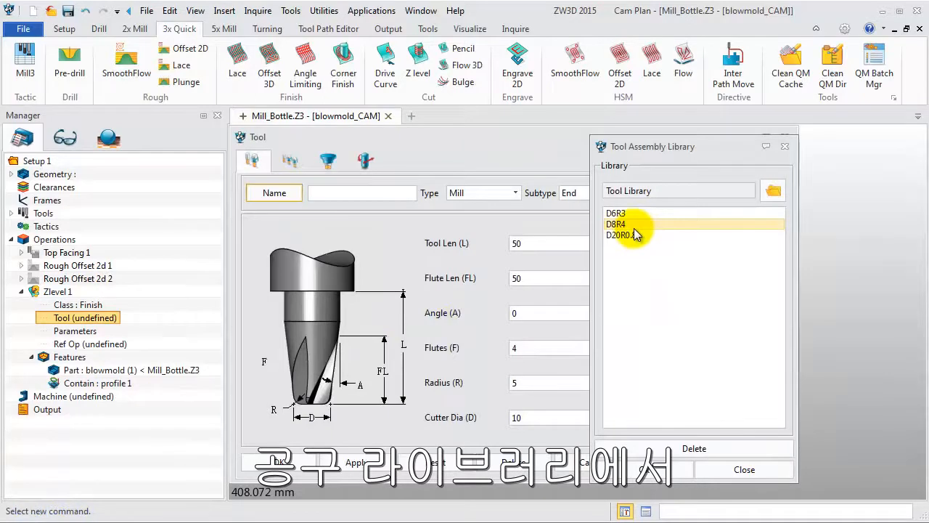
click(633, 227)
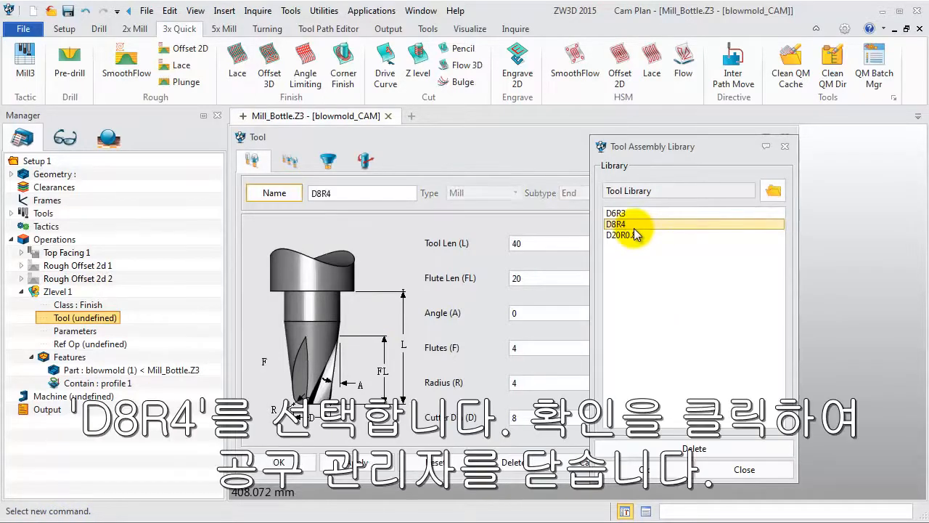
click(639, 469)
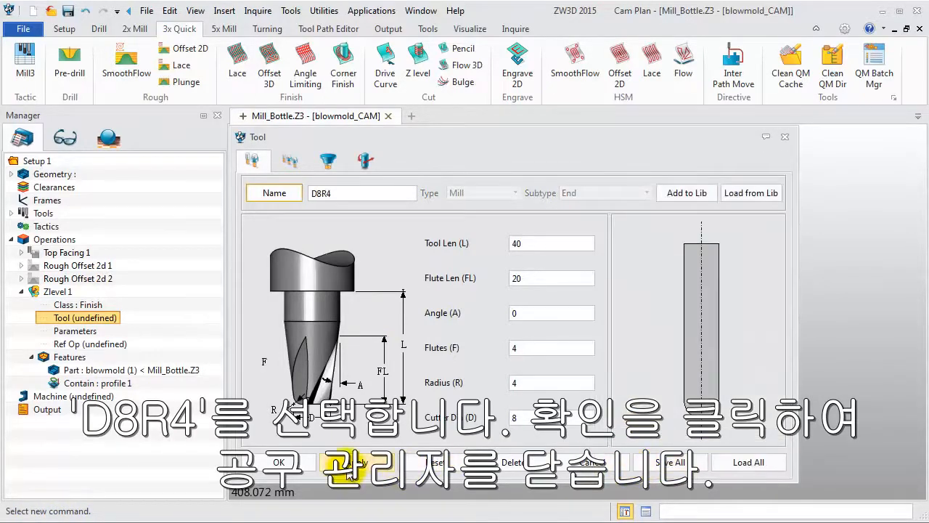
click(351, 464)
click(279, 463)
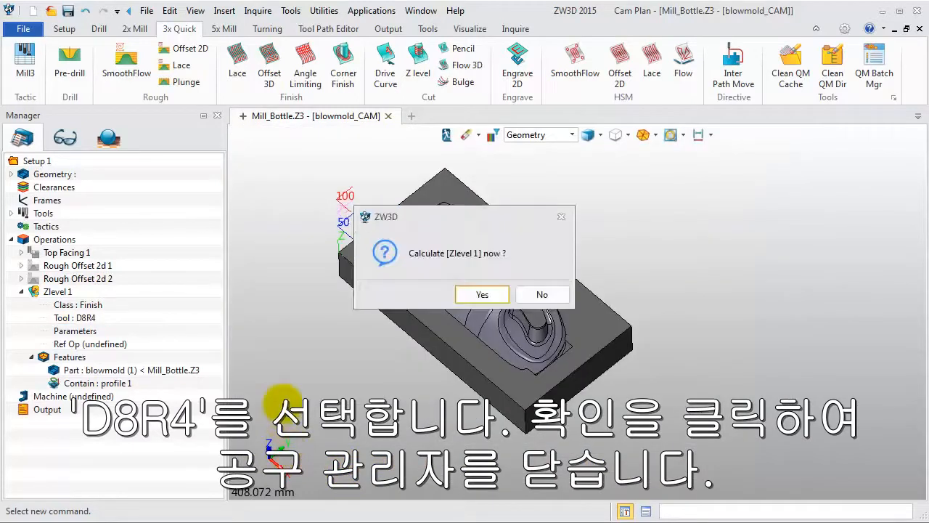
click(540, 294)
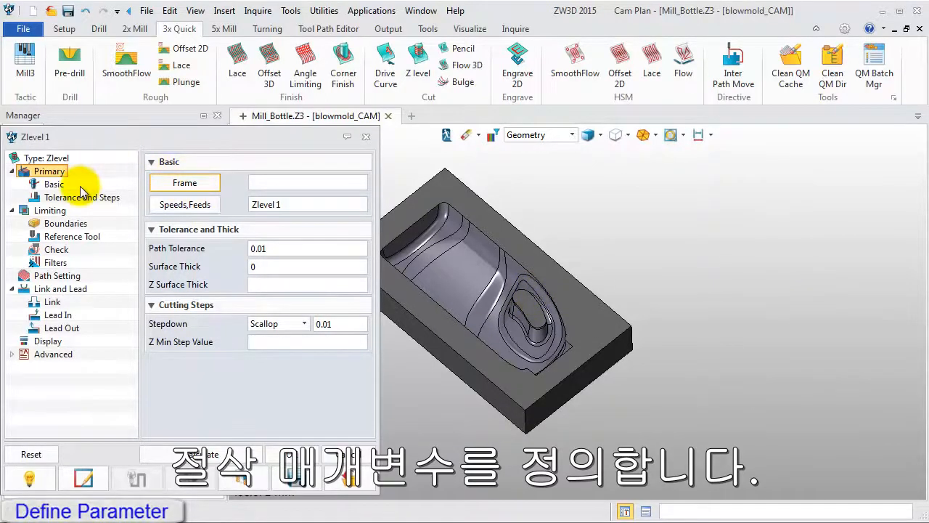
Set the top Z limit of Zlevel 1 to -3 in its limiting parameters.
click(49, 209)
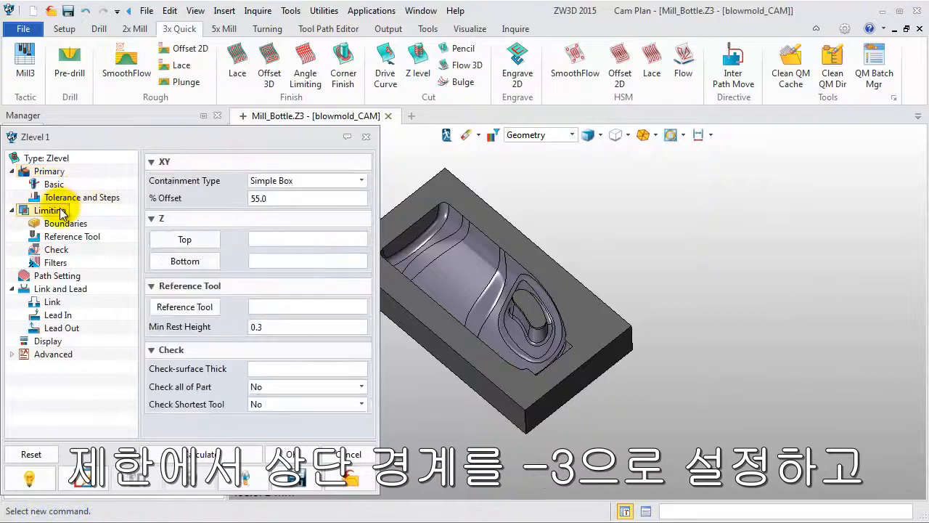
click(259, 239)
text(-3)
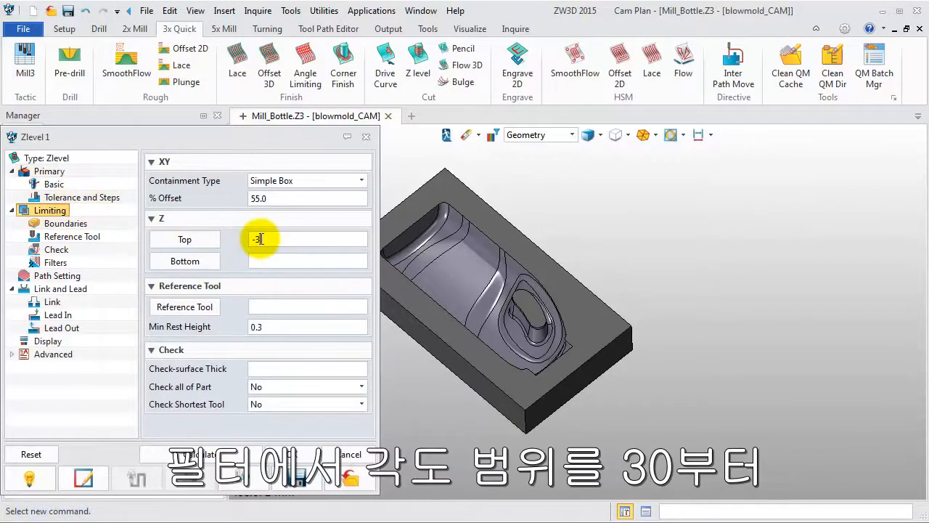
Set the Zlevel 1 filter's angle range to start at 30 degrees and calculate the operation's tool path.
click(55, 262)
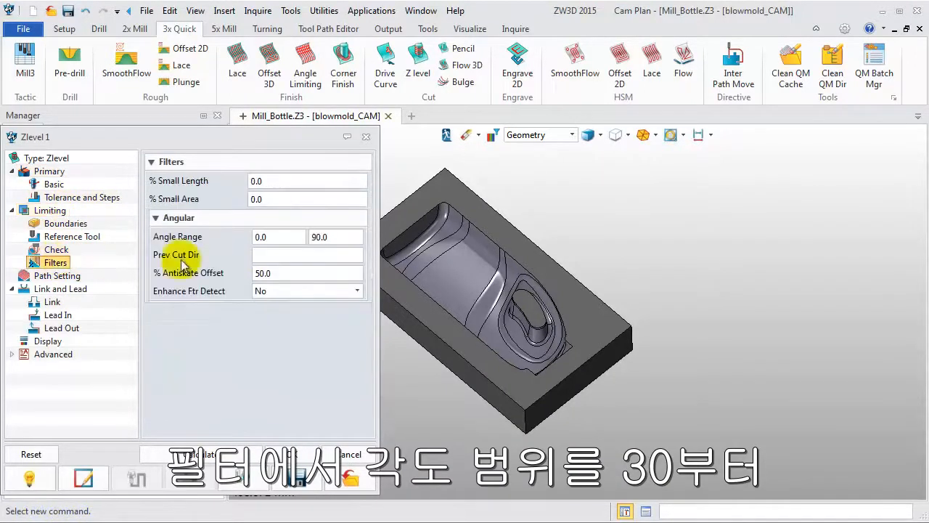
click(258, 236)
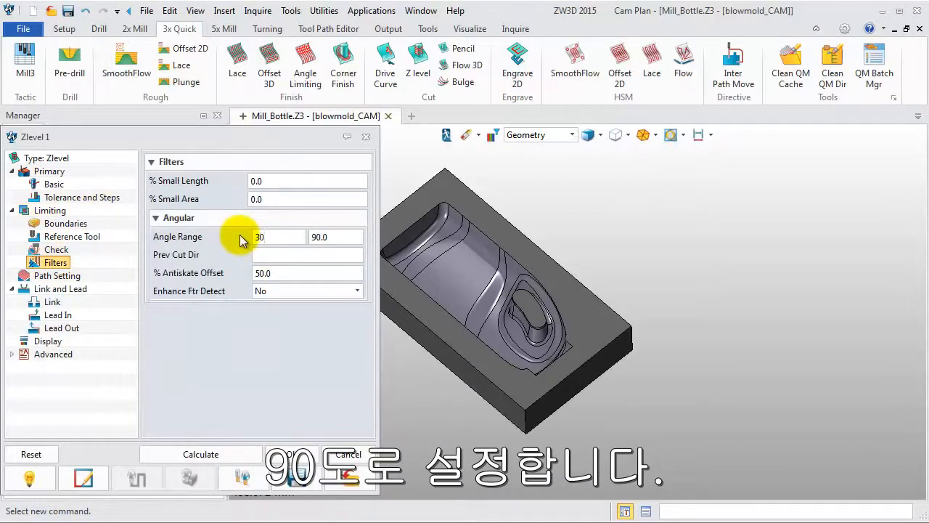
click(221, 454)
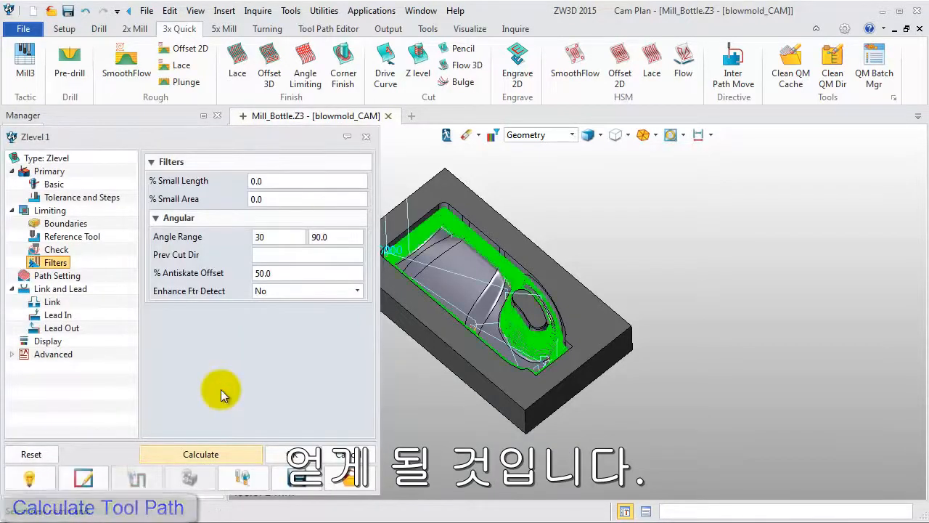
click(291, 452)
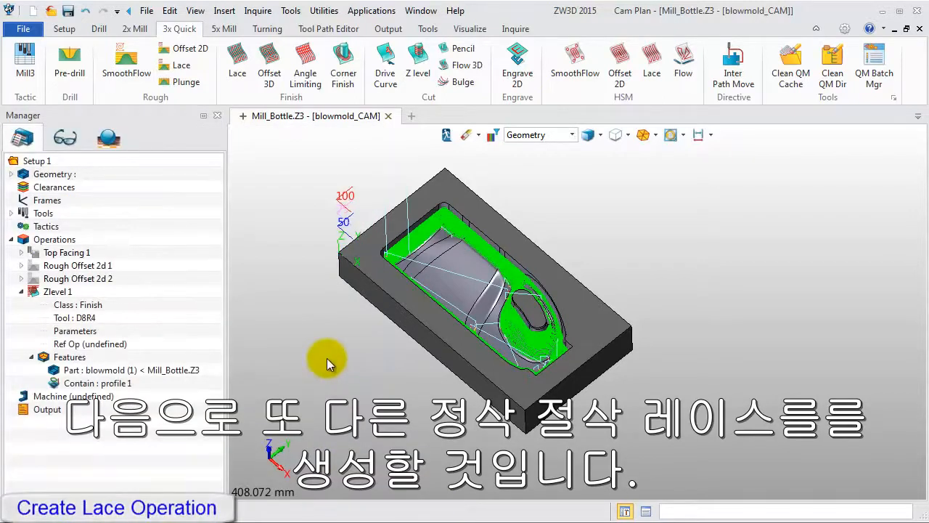
Create a Lace finishing operation on the blowmold part and profile 1 with the D8R4 tool, without calculating it.
click(244, 68)
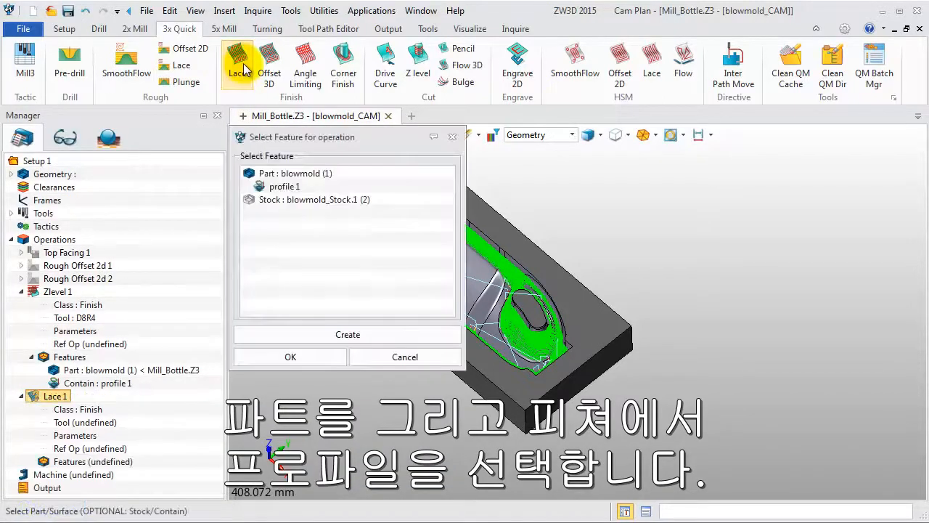
click(251, 174)
click(275, 189)
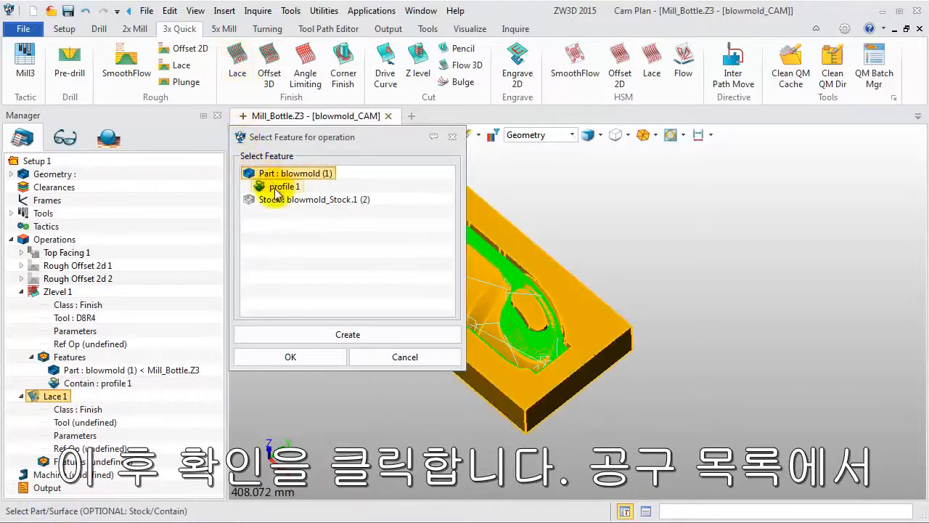
click(294, 357)
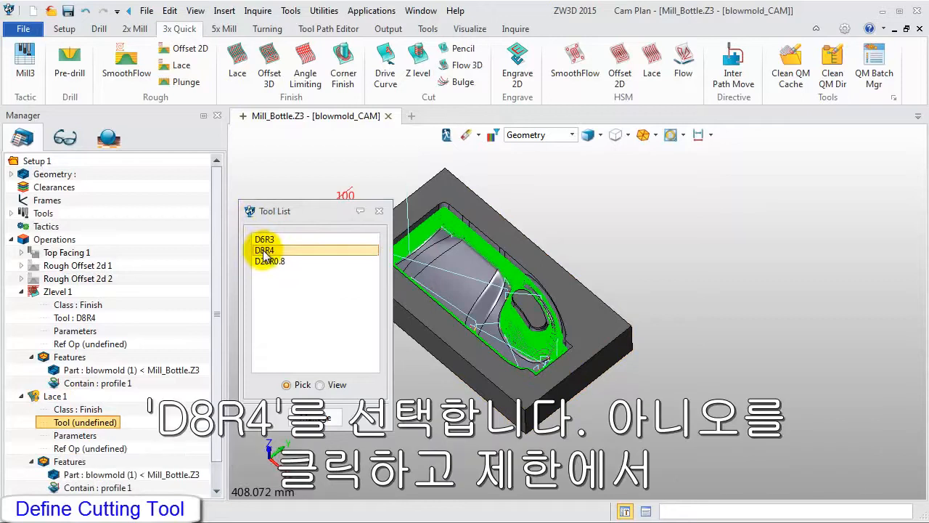
click(263, 251)
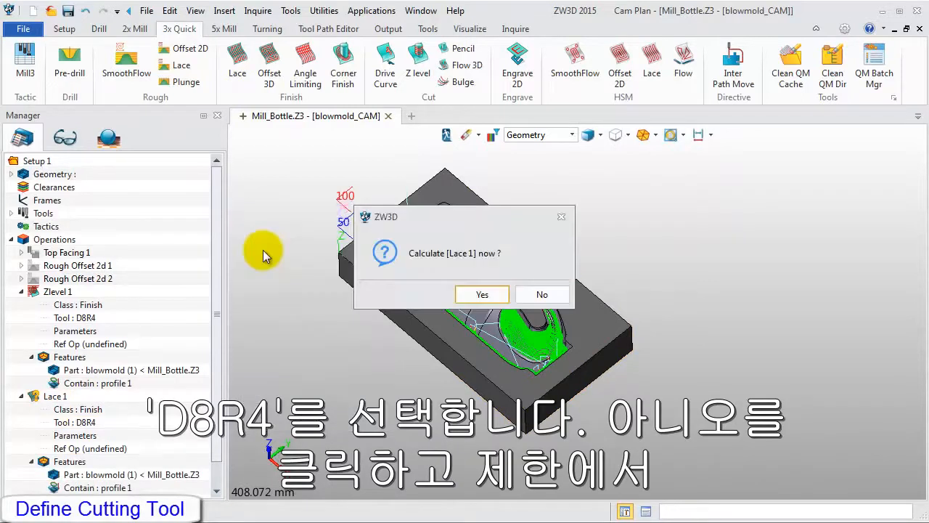
click(537, 294)
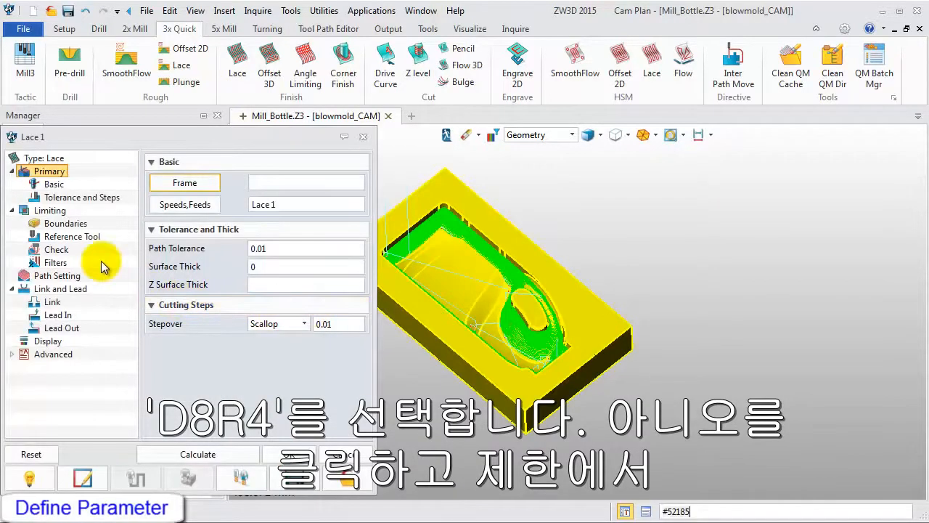
Set the top Z limit of Lace 1 to -3 in its limiting parameters.
click(50, 209)
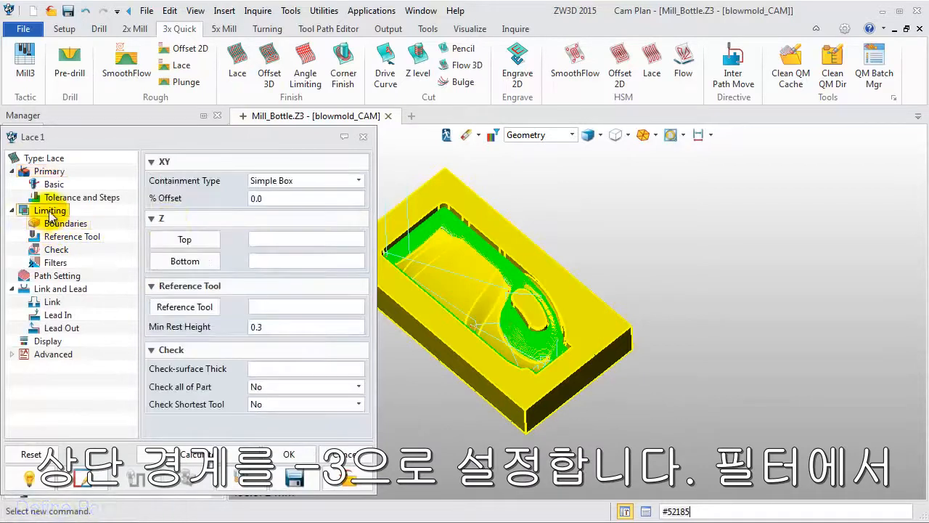
click(264, 240)
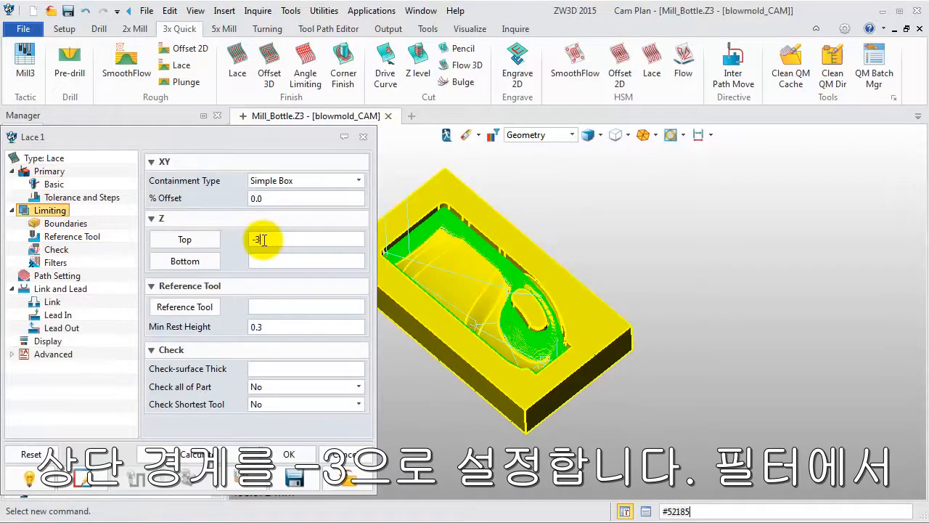
text(-3)
Set the upper end of Lace 1's filter angle range to 36 degrees and calculate its tool path.
click(56, 262)
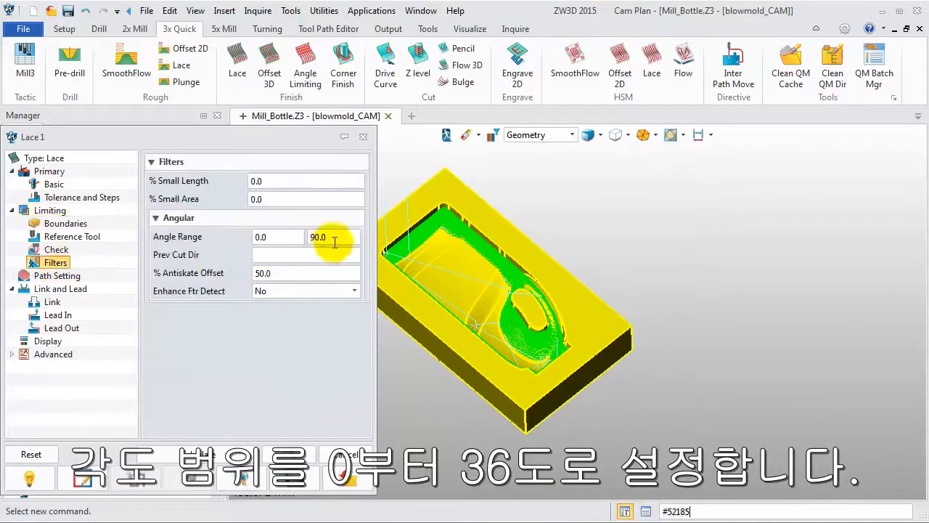
drag(335, 242, 309, 237)
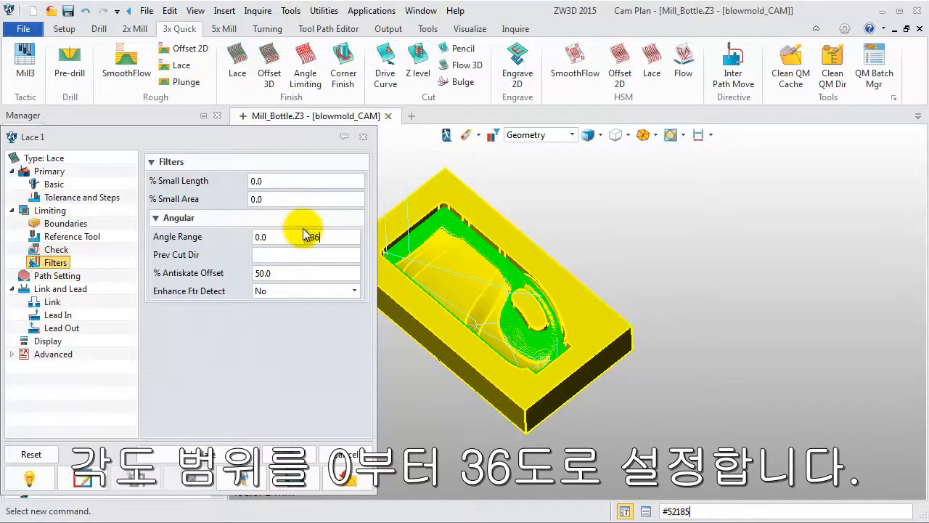
text(36)
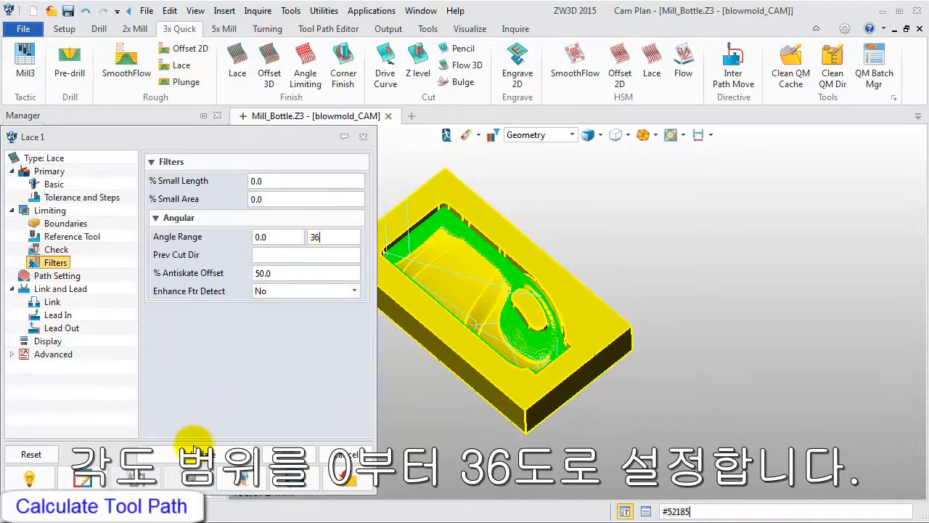
click(193, 454)
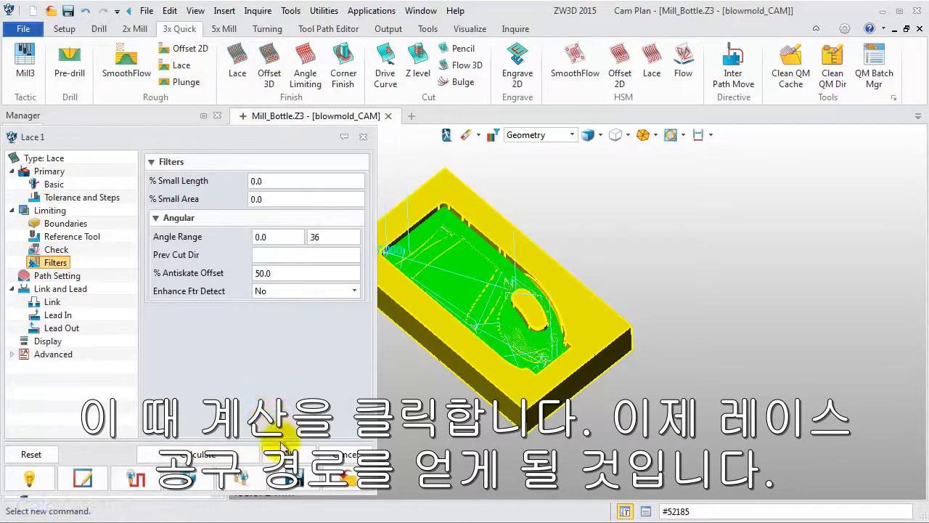
click(288, 454)
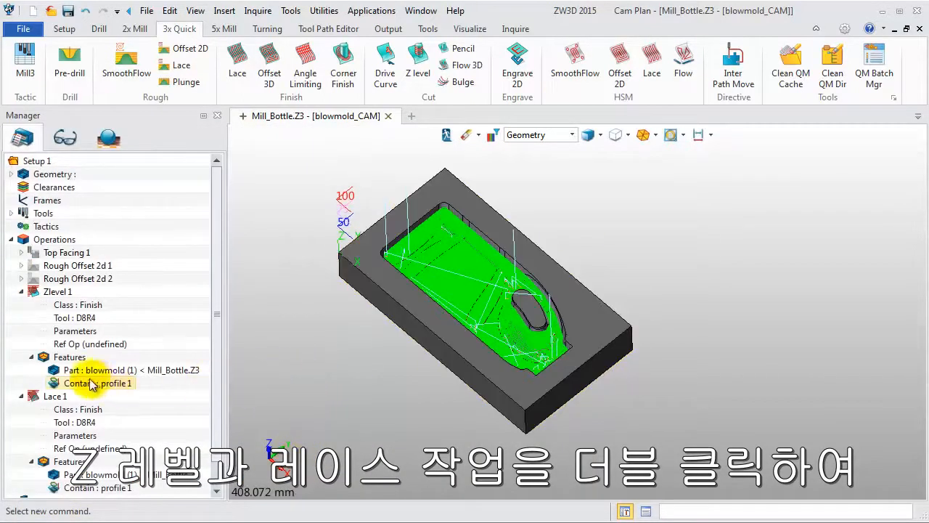
Hide the Zlevel 1 and Lace 1 tool paths.
double_click(36, 292)
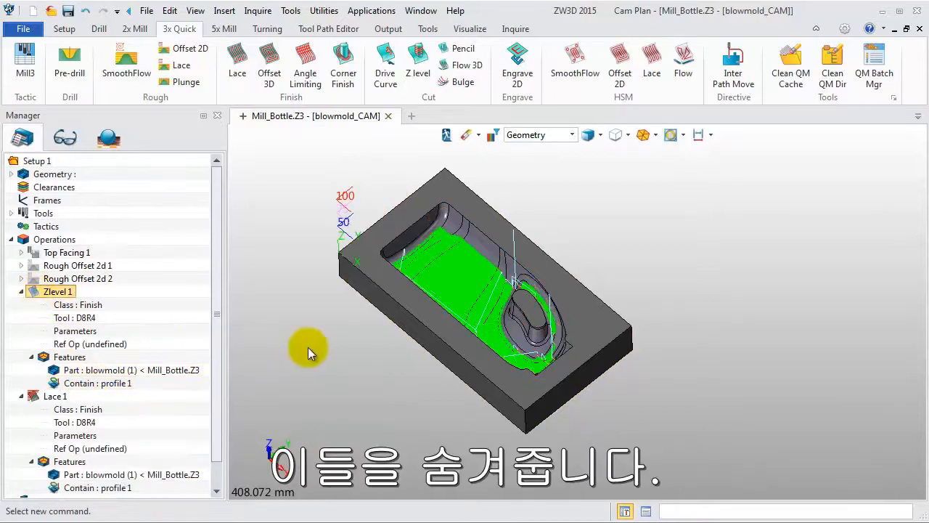
mouse_move(307, 348)
right_down()
mouse_move(298, 352)
mouse_move(303, 345)
right_up()
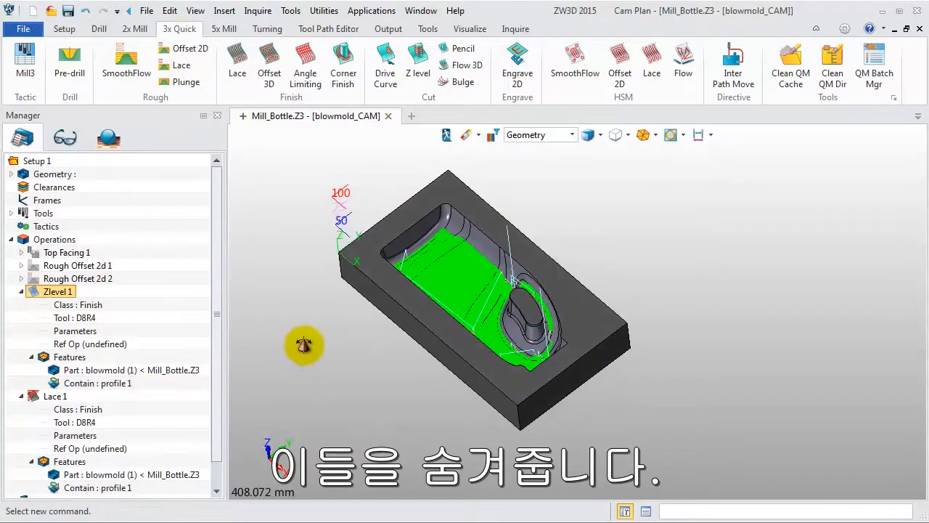
double_click(34, 396)
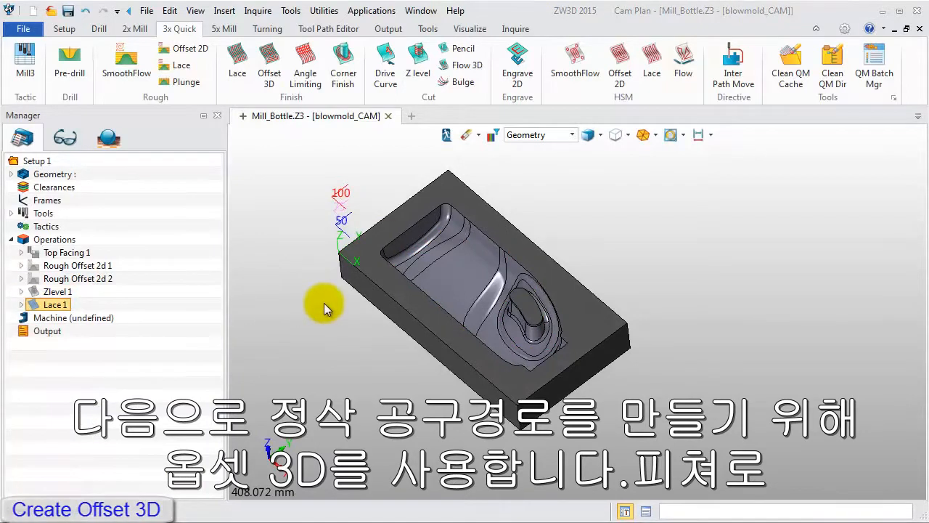
Create an Offset 3D finishing operation on the blowmold part and profile 1 with the D8R4 tool, without calculating it.
click(269, 86)
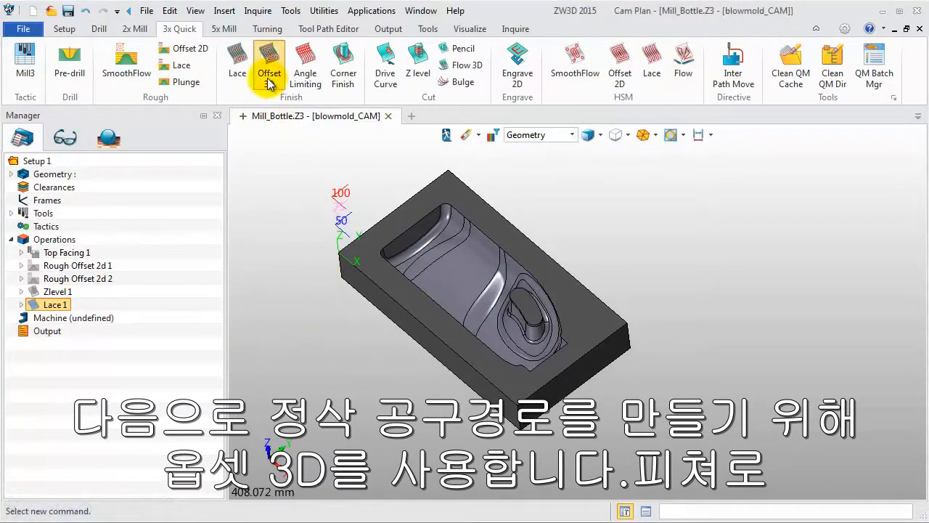
click(292, 174)
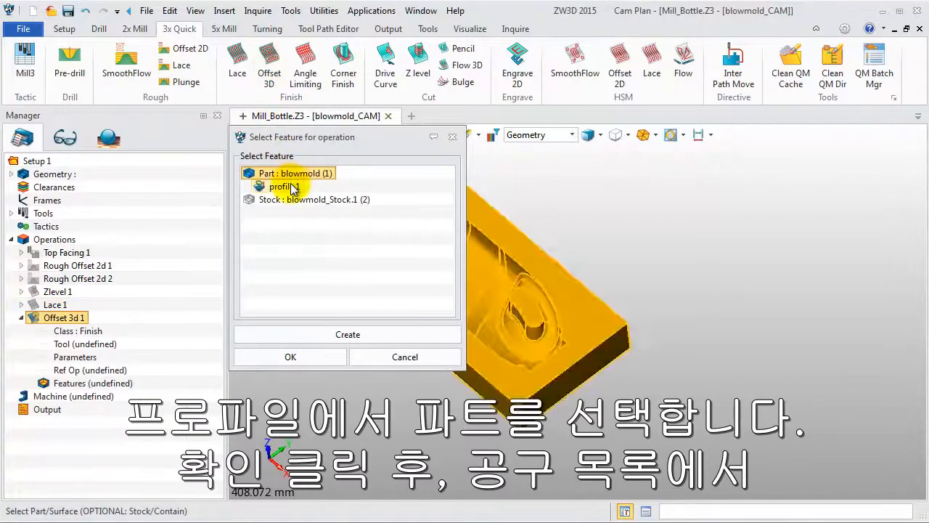
click(290, 357)
click(262, 280)
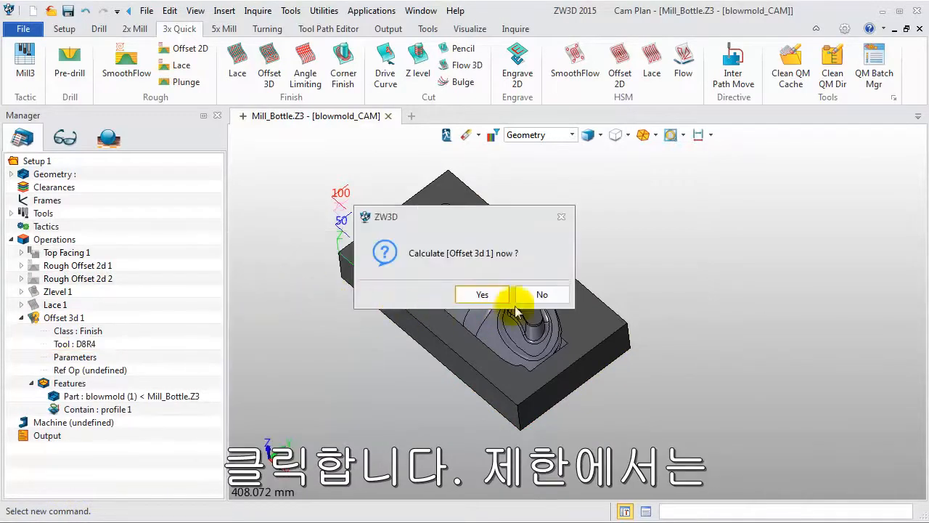
click(535, 295)
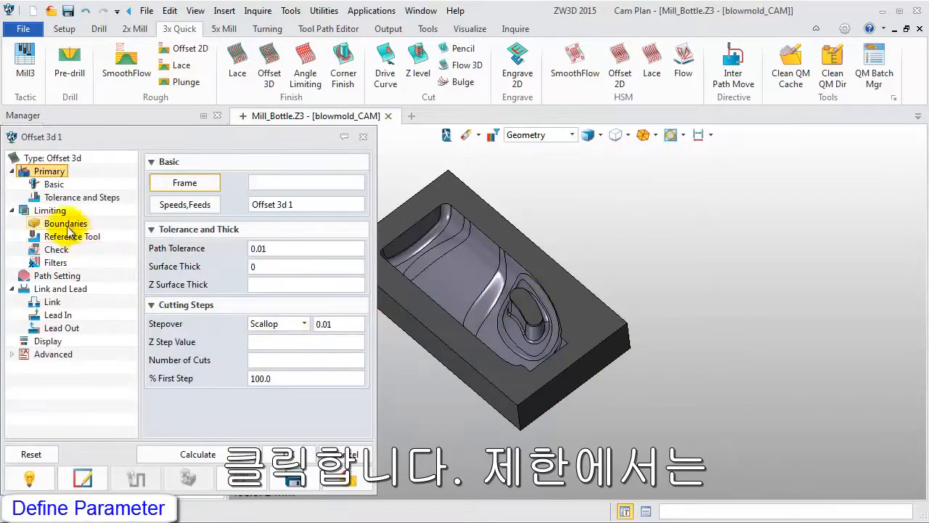
Set the top Z limit of Offset 3d 1 to -3 and open its filter parameters.
click(49, 210)
click(255, 241)
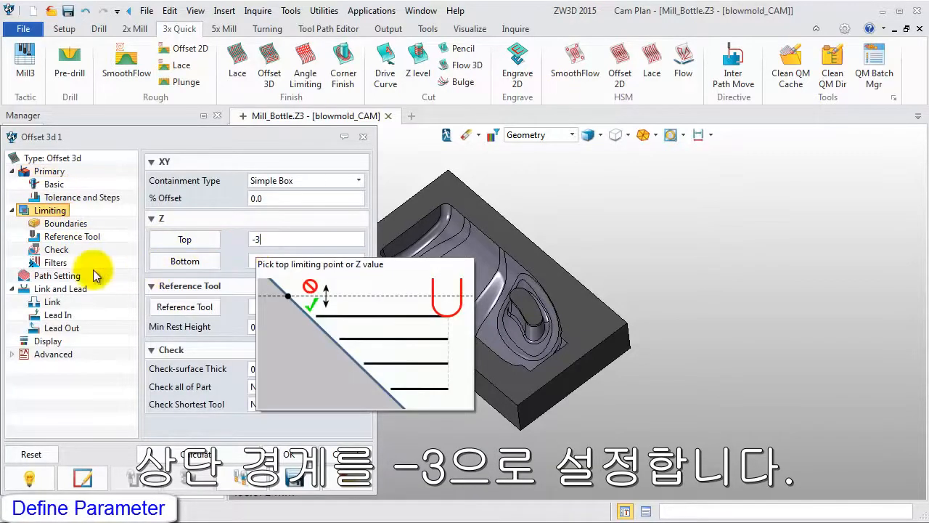
click(56, 263)
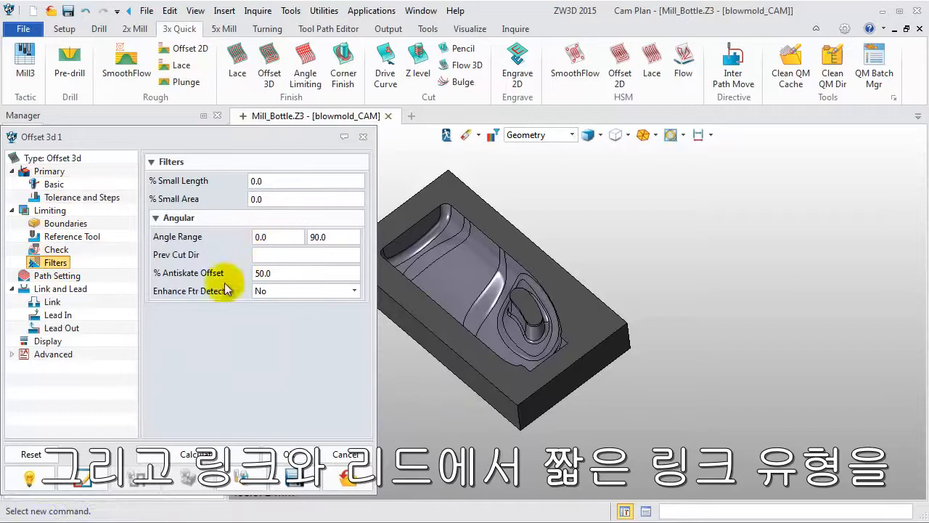
Set Offset 3d 1's short link type to On Surface, calculate its tool path and accept the operation.
click(61, 288)
click(304, 196)
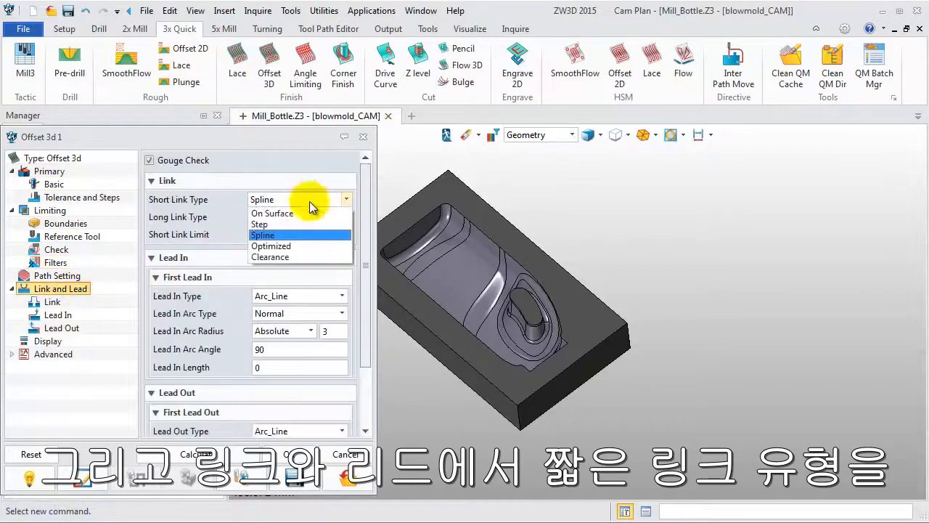
click(309, 209)
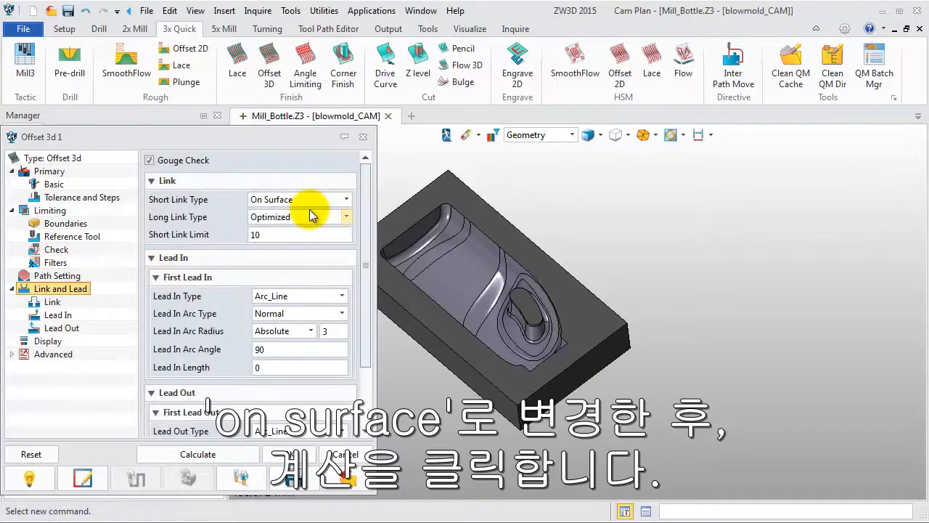
click(196, 453)
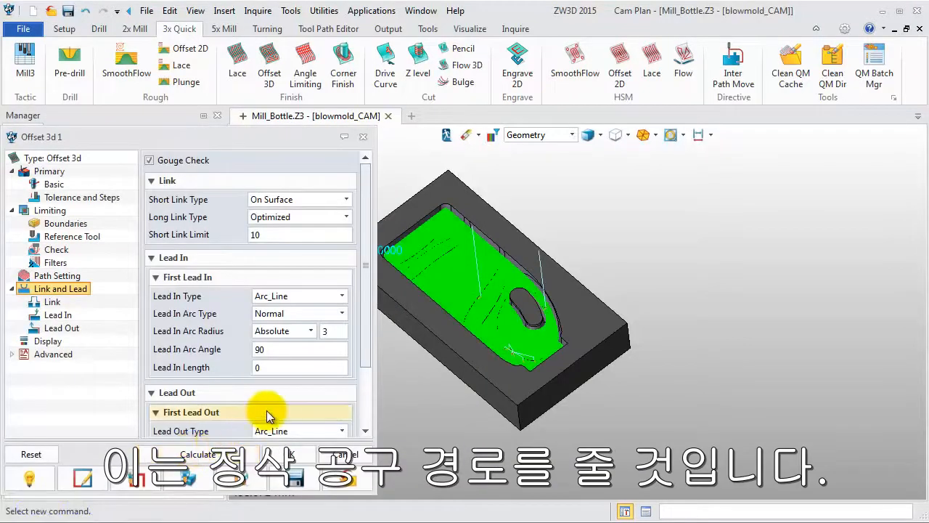
click(292, 454)
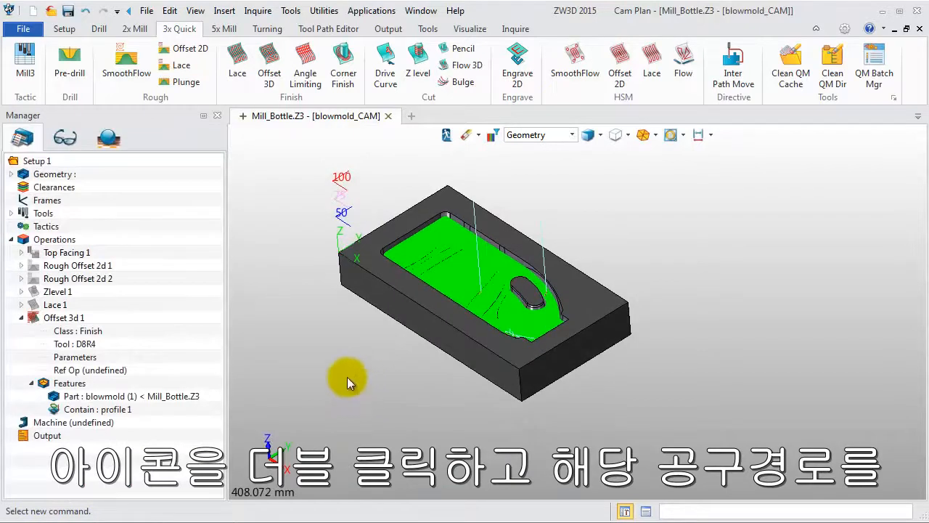
Hide the Offset 3d 1 tool path and collapse that operation's entry in the tree.
double_click(29, 313)
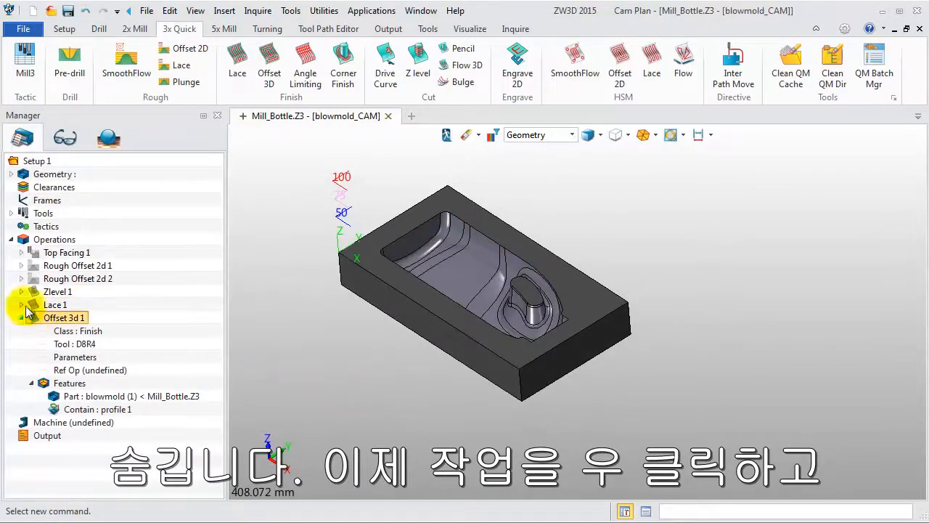
click(22, 317)
Run a Solid Verify simulation of all operations on the blowmold stock.
right_click(43, 242)
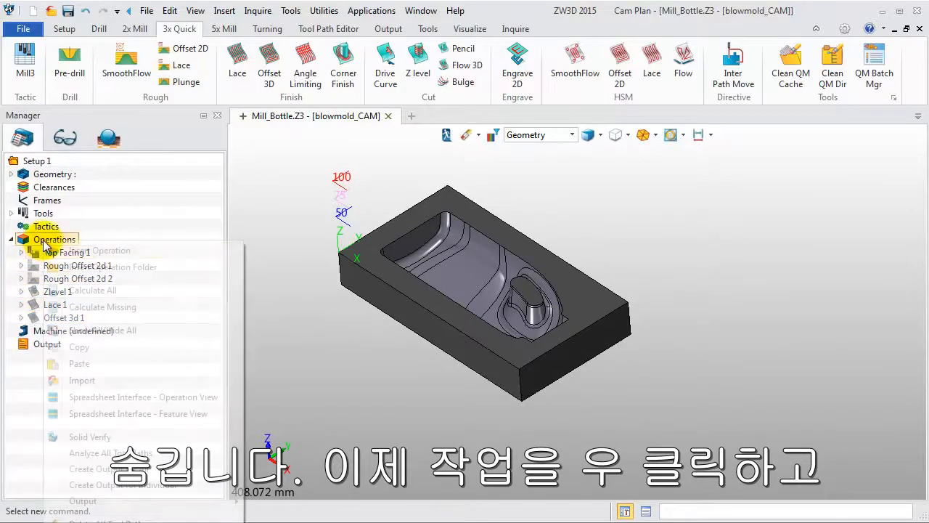
click(73, 436)
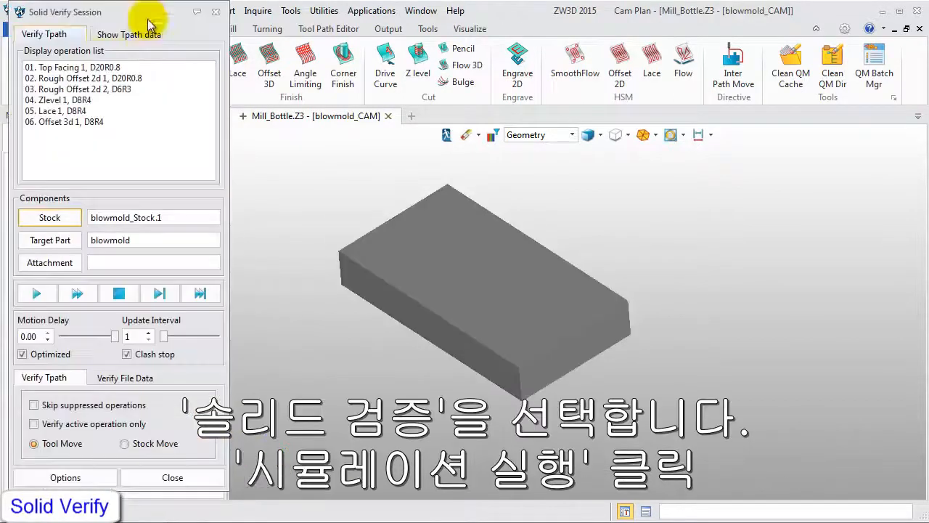
click(37, 293)
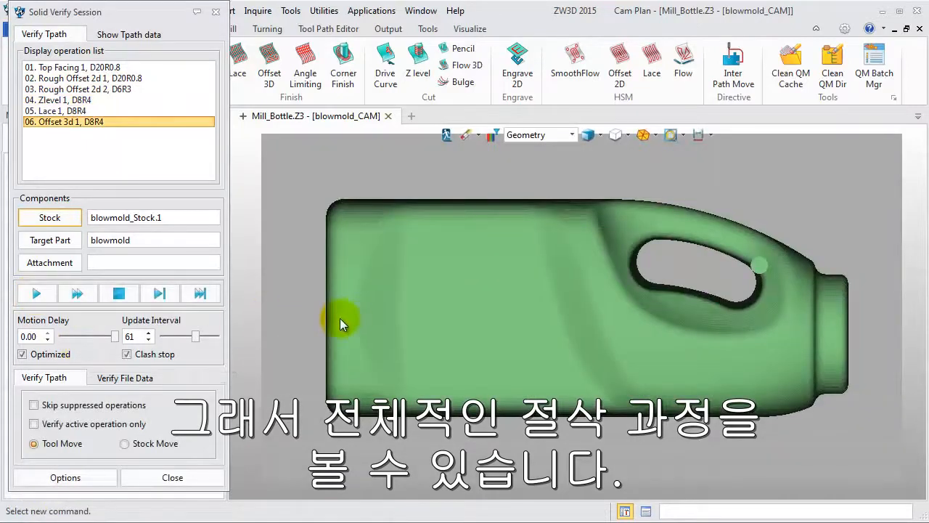
Check the machined stock for rest material with the Visual analysis in the simulation options, then end the verification.
scroll(339, 318, down, 2)
middle_drag(252, 364, 262, 353)
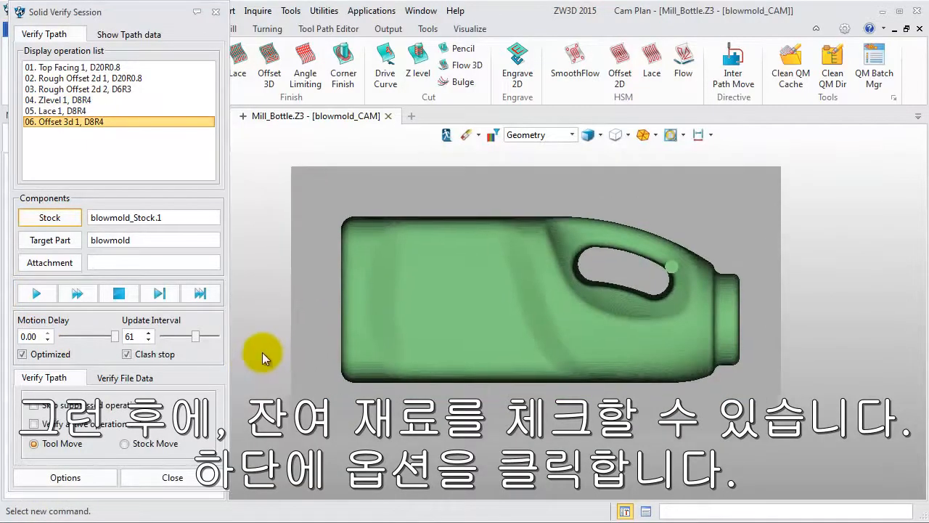
scroll(262, 352, down, 1)
click(80, 477)
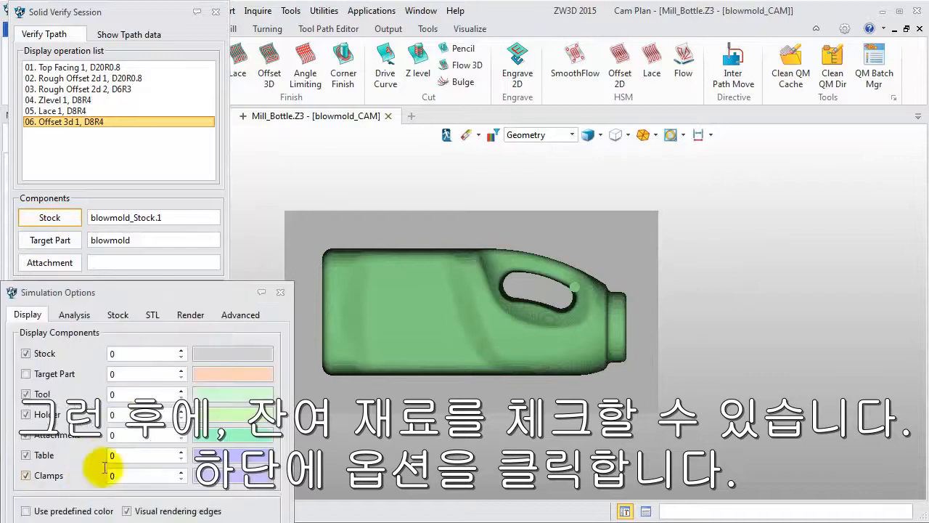
drag(121, 301, 164, 165)
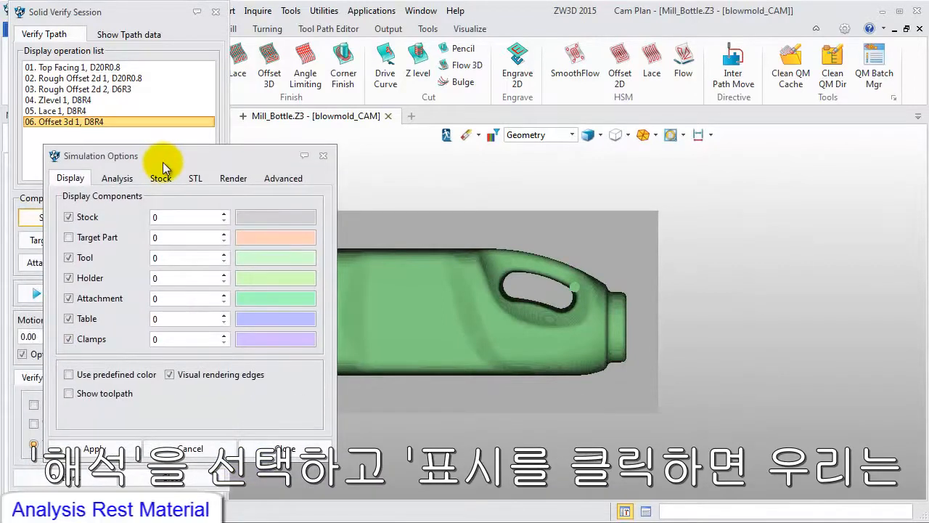
click(117, 177)
click(107, 357)
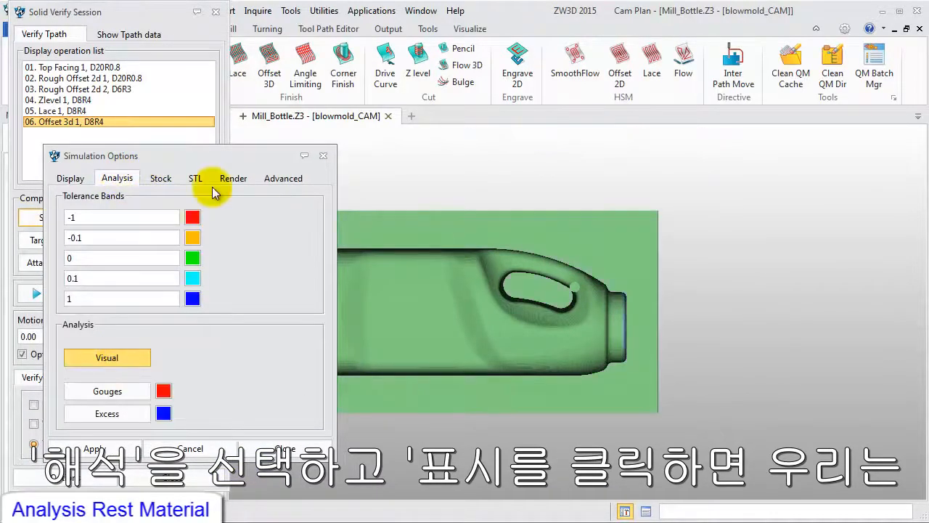
middle_drag(425, 313, 548, 312)
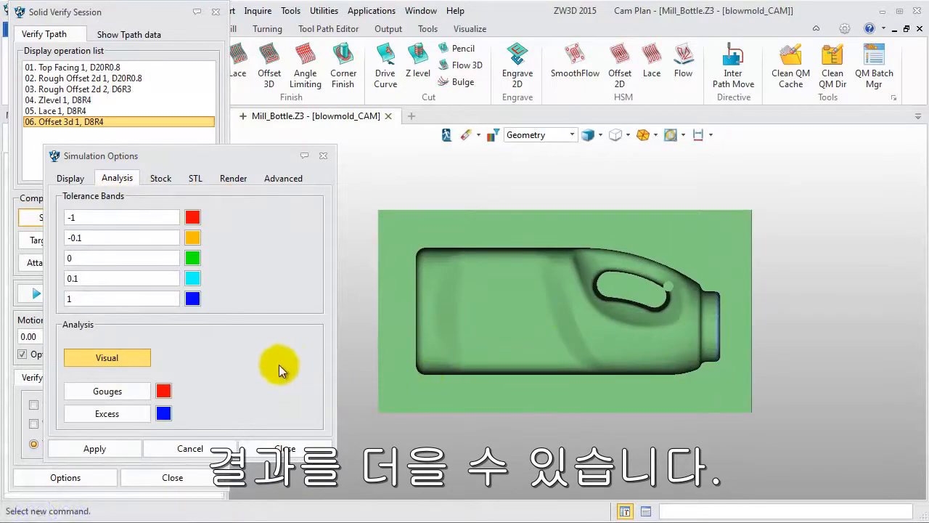
click(284, 449)
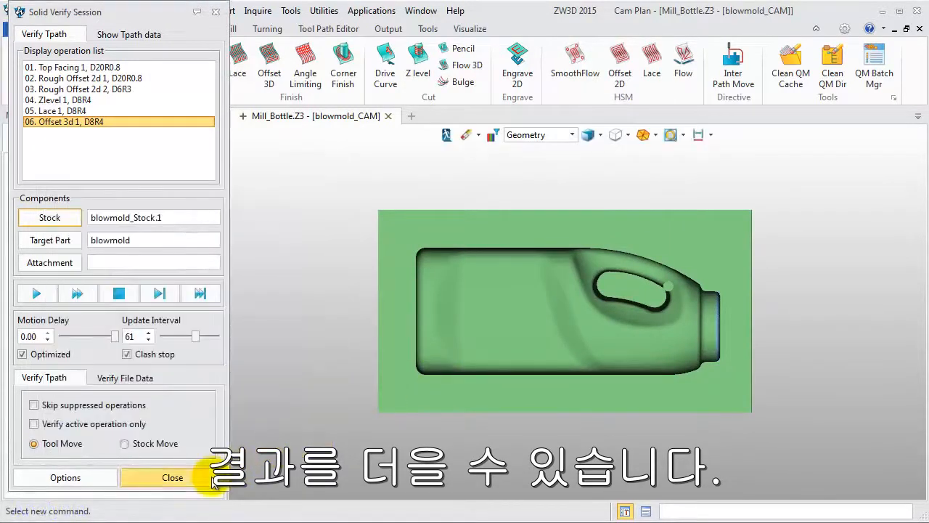
click(173, 477)
Define the machine as 3X milling with the FanucBasic post configuration.
double_click(83, 334)
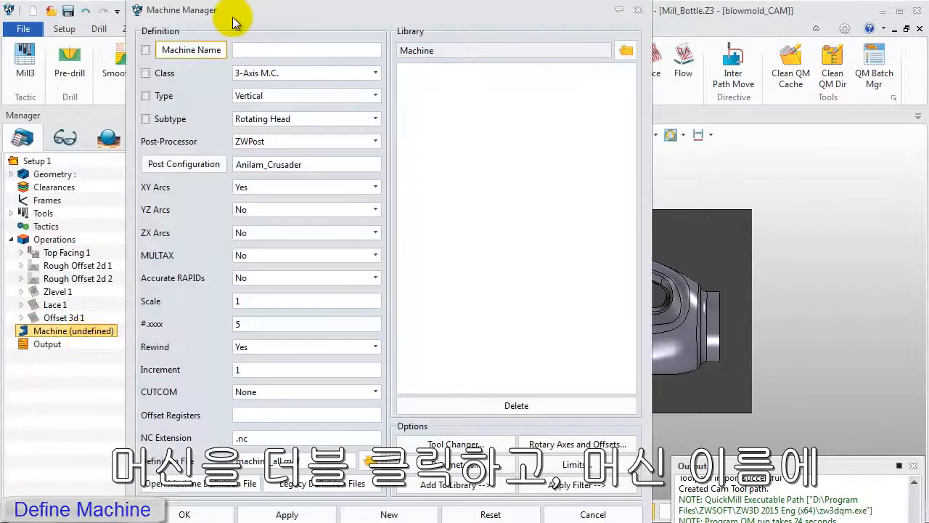
click(257, 49)
text(3X milling)
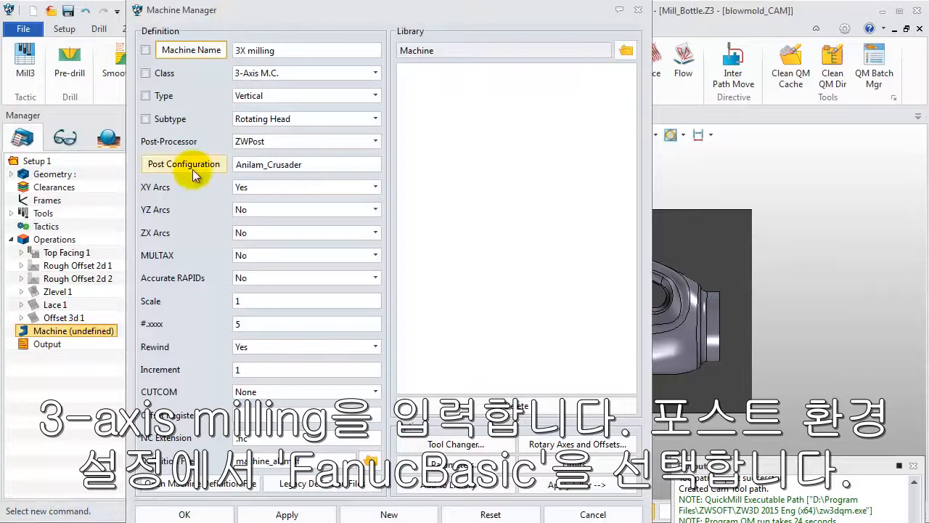
click(178, 163)
click(256, 253)
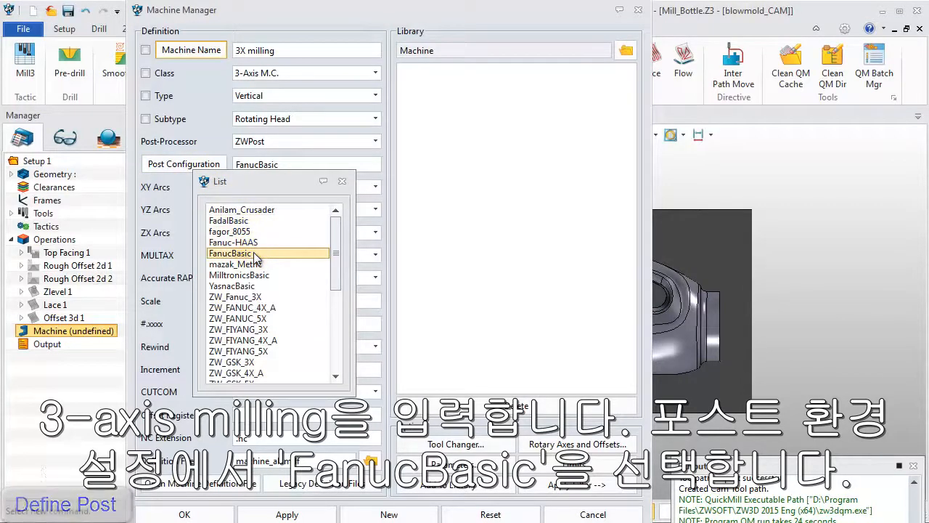
double_click(255, 254)
click(185, 512)
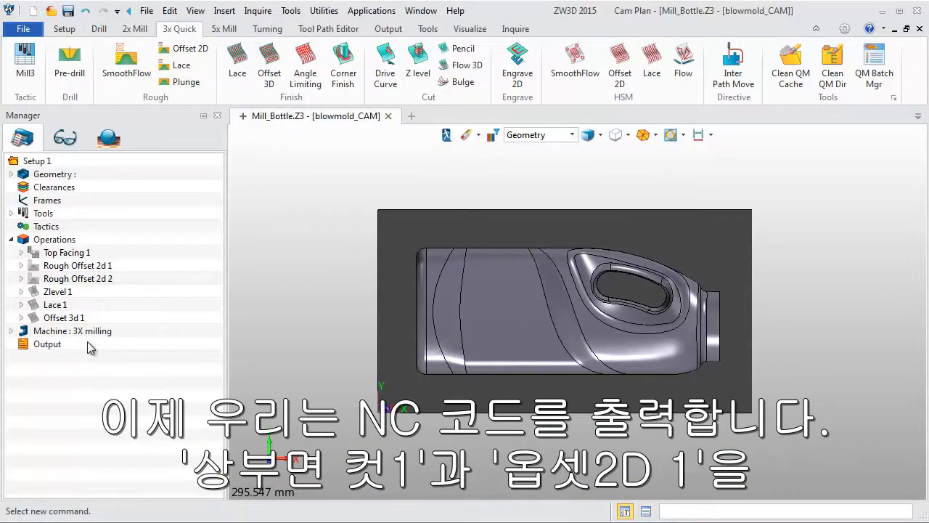
Create one combined output for the Top Facing 1 and Rough Offset 2d 1 operations.
click(65, 317)
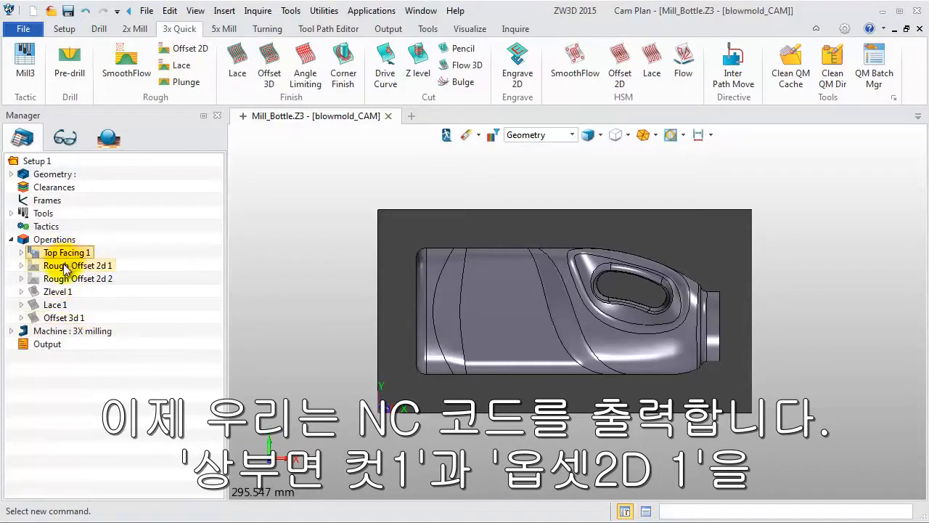
right_click(64, 265)
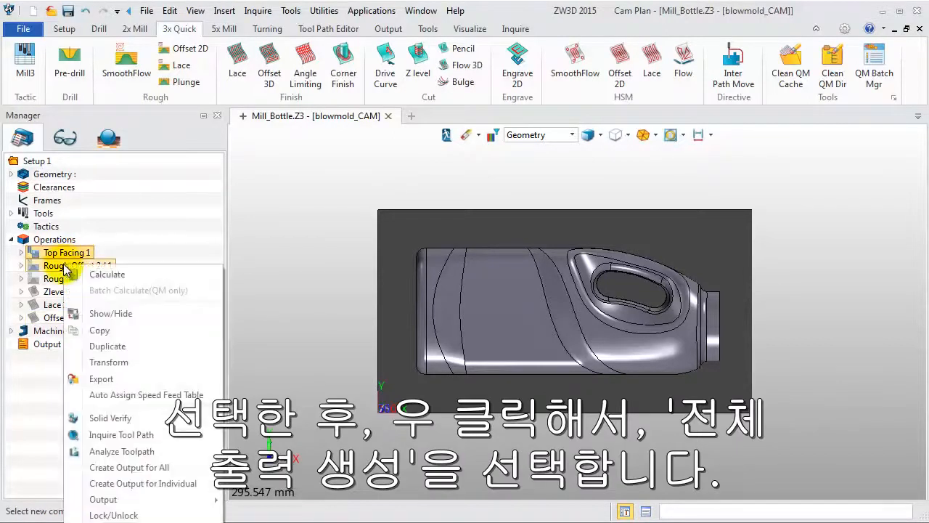
click(150, 468)
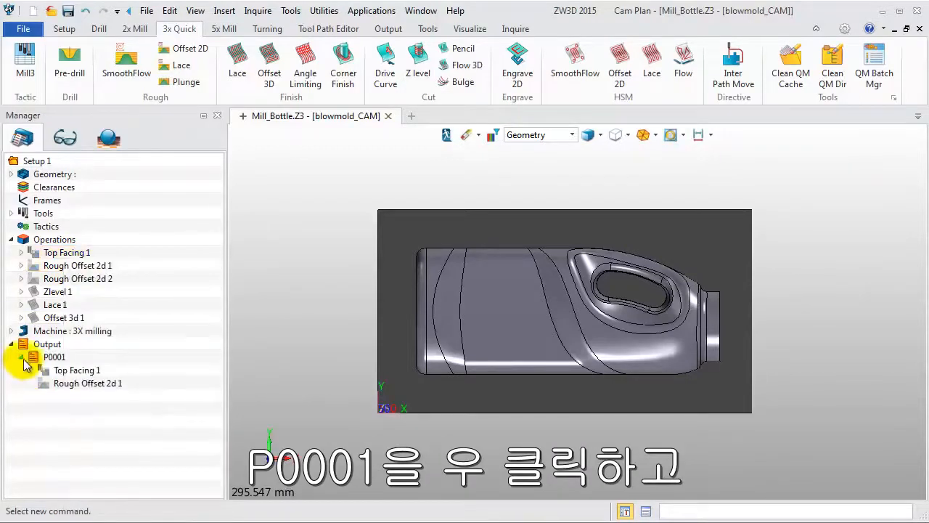
Generate the NC code file for output P0001 using the 3X milling machine, review the code and close the output settings.
right_click(45, 357)
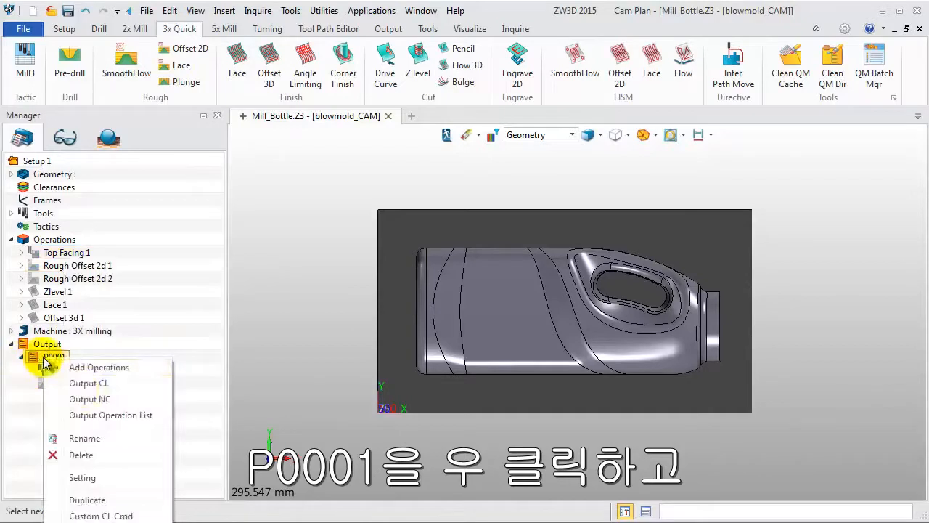
click(82, 478)
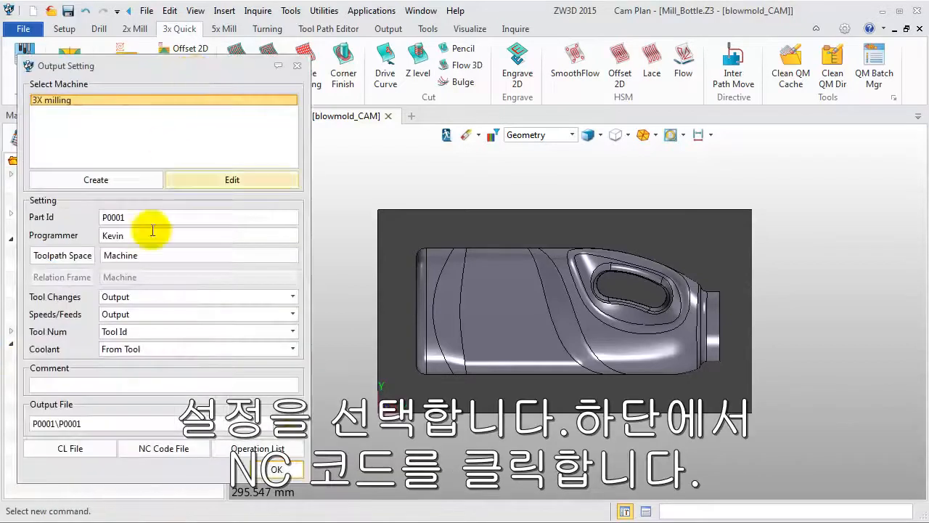
click(167, 450)
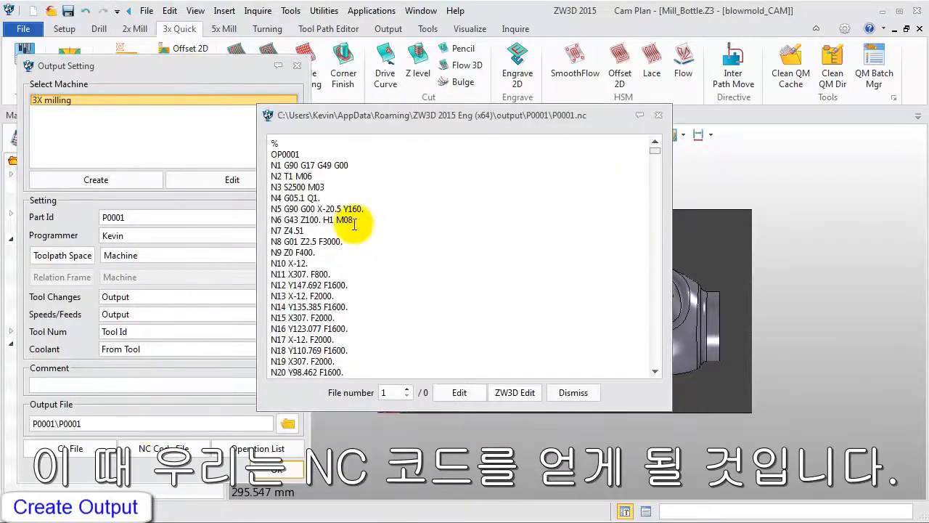
scroll(388, 232, down, 5)
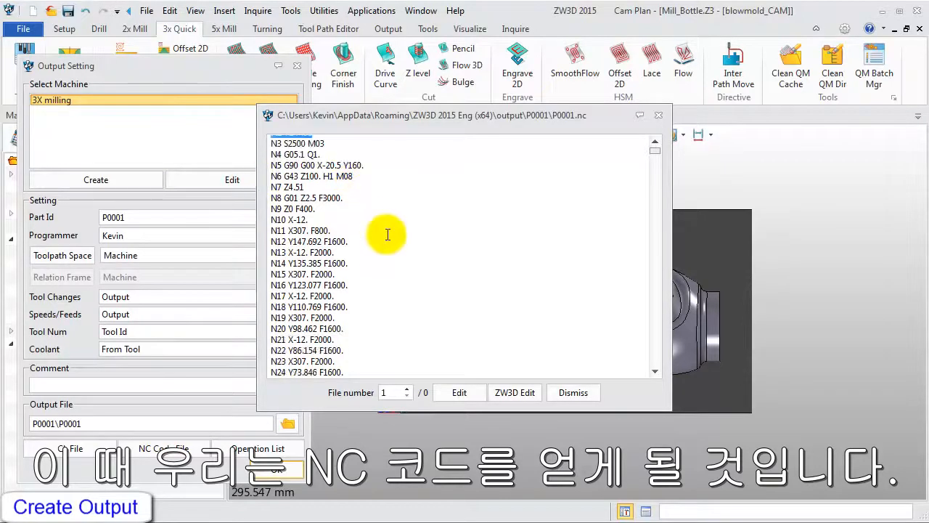
click(658, 115)
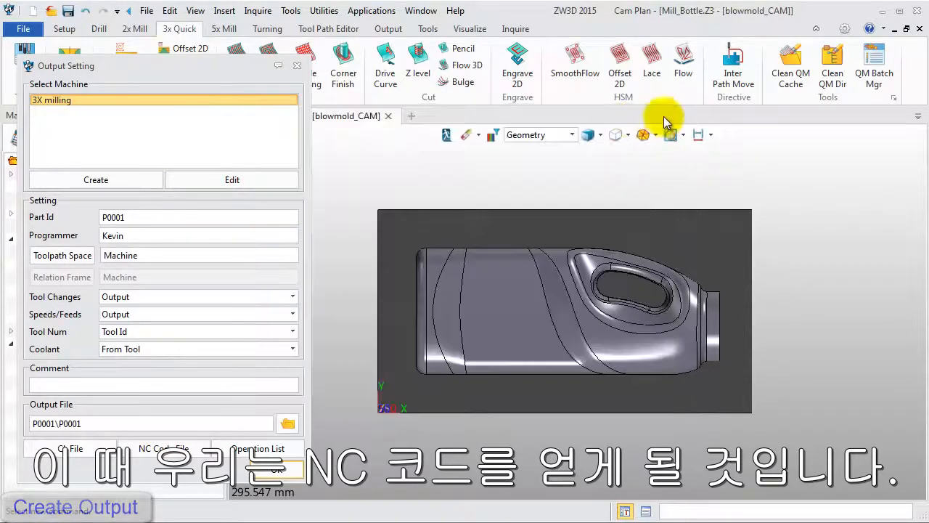
click(297, 66)
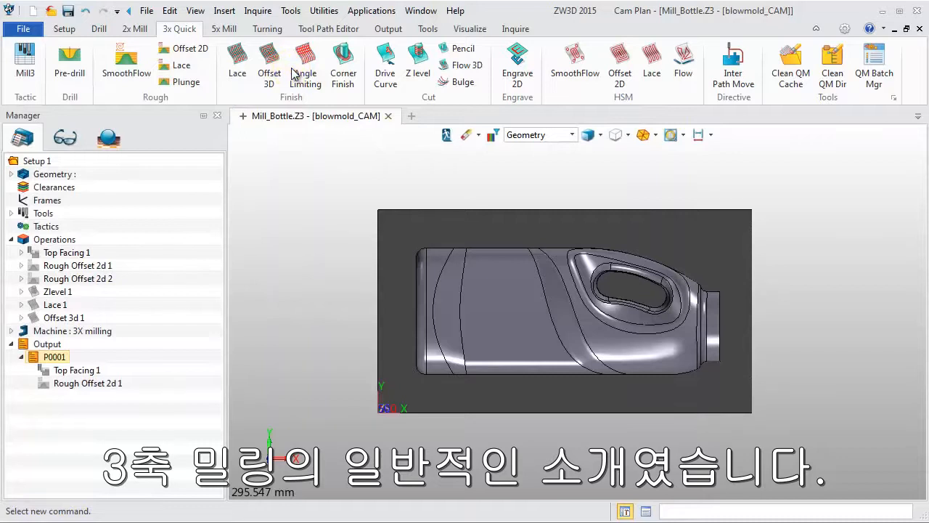